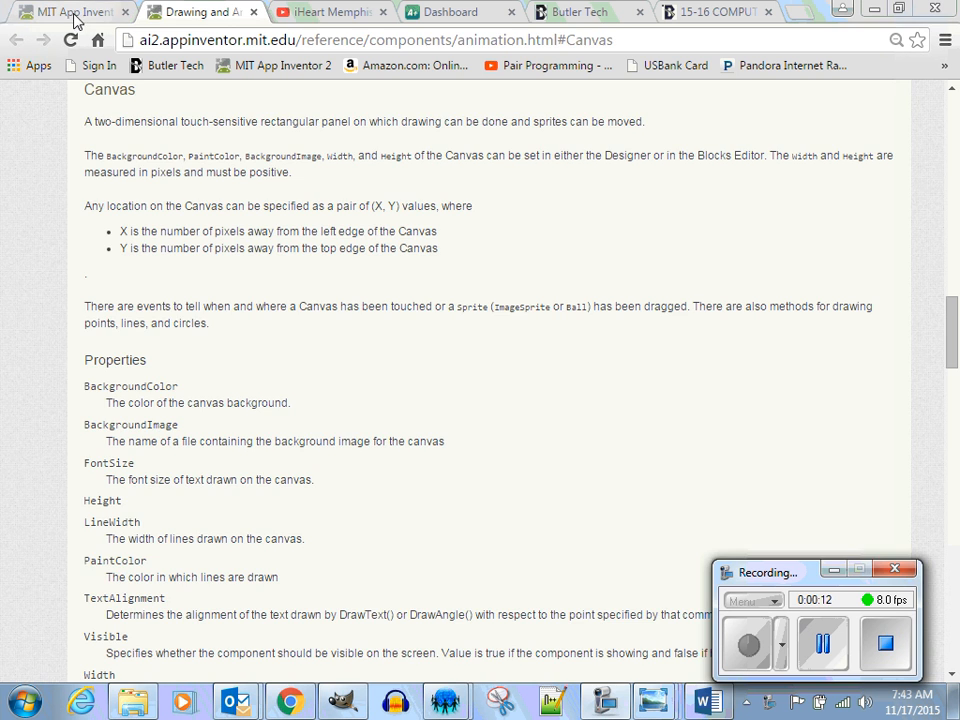
# Switch to the App Inventor project and open the full reference documentation for the Canvas component
pyautogui.click(78, 13)
pyautogui.click(546, 310)
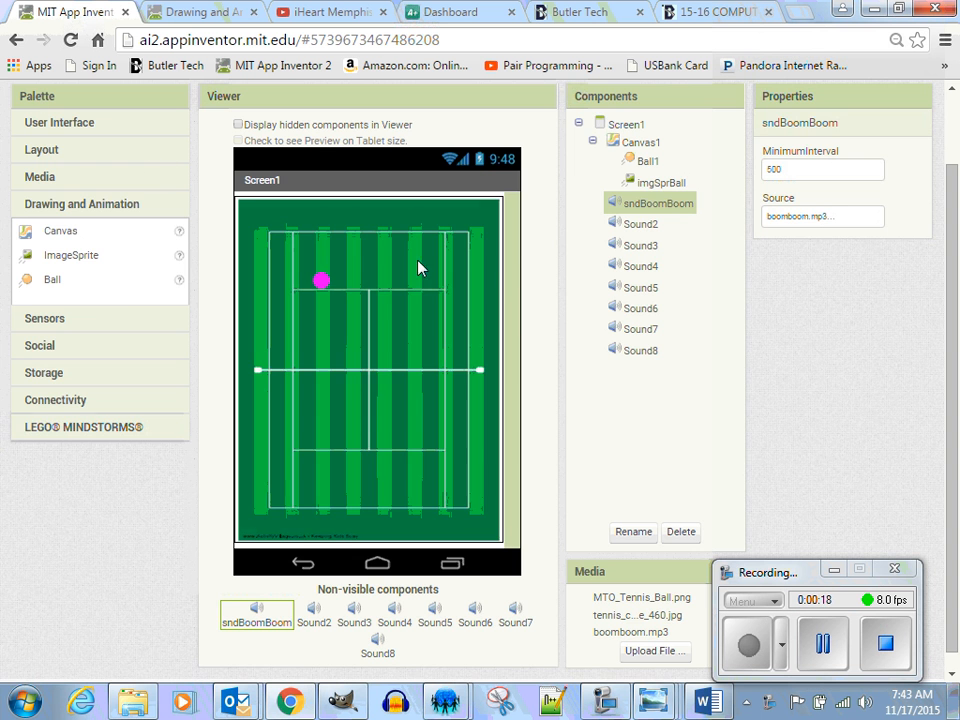
pyautogui.scroll(1, 537, 426)
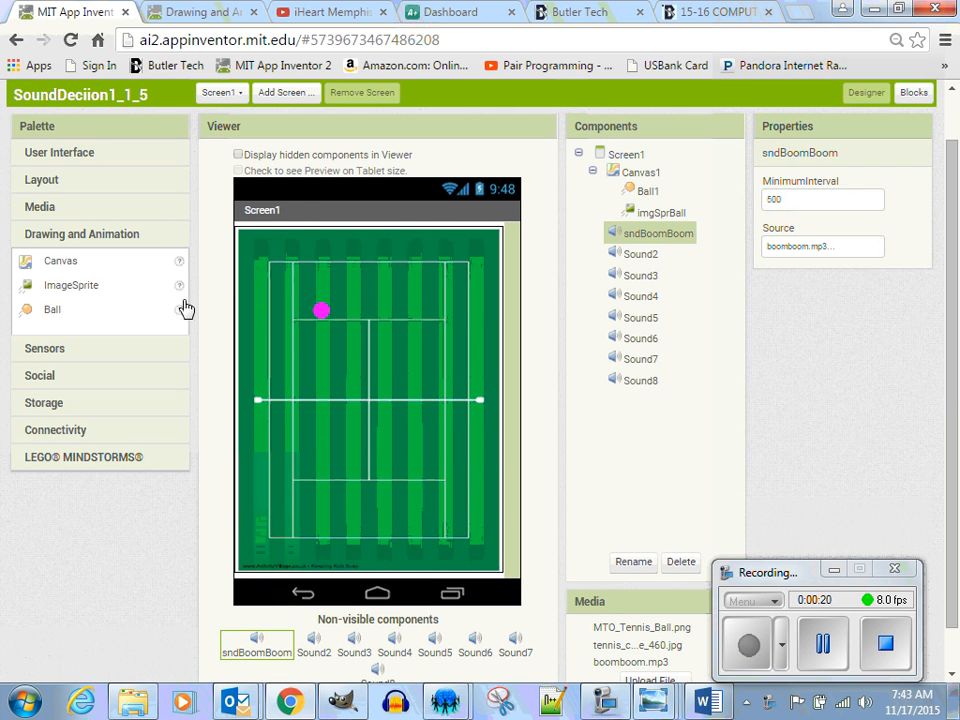
pyautogui.click(180, 264)
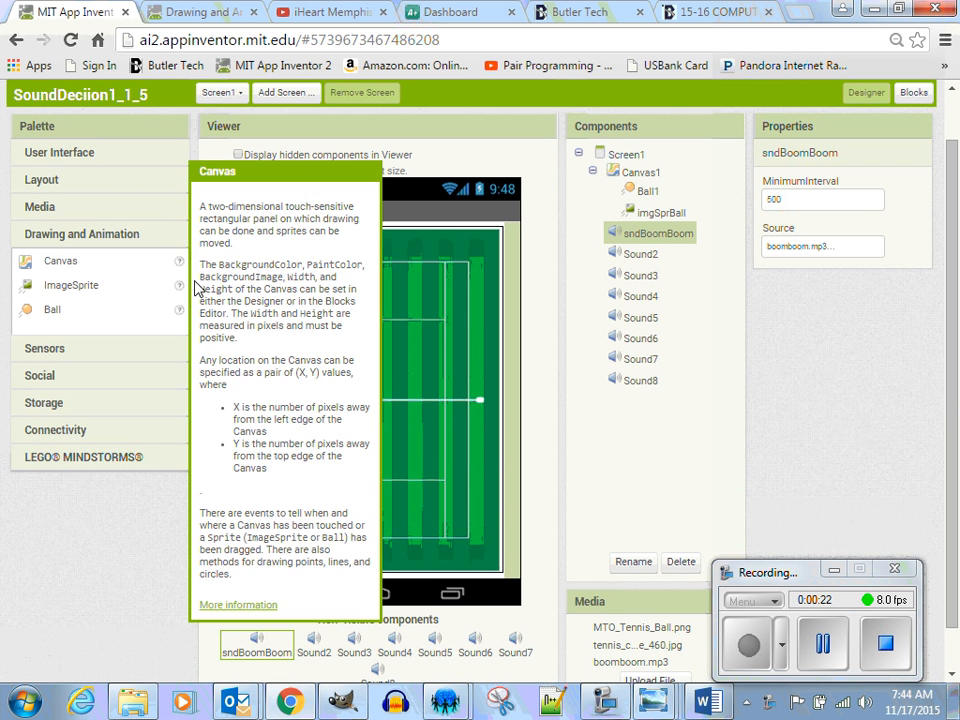
pyautogui.click(210, 606)
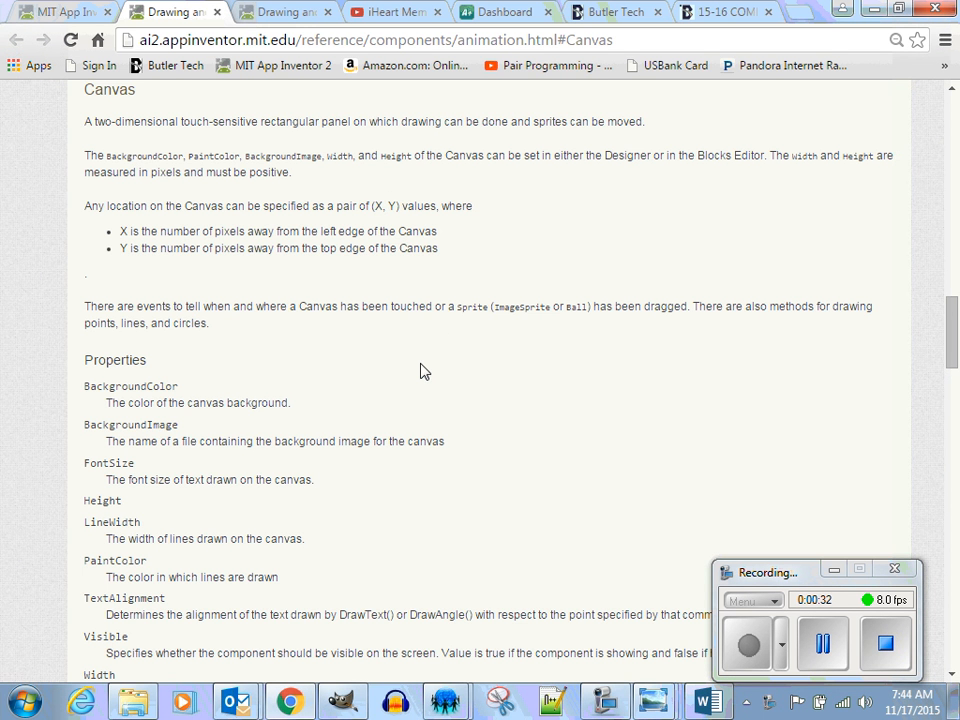
# Read through the Canvas reference's properties, events and methods down to the start of the ImageSprite section
pyautogui.scroll(-3, 486, 405)
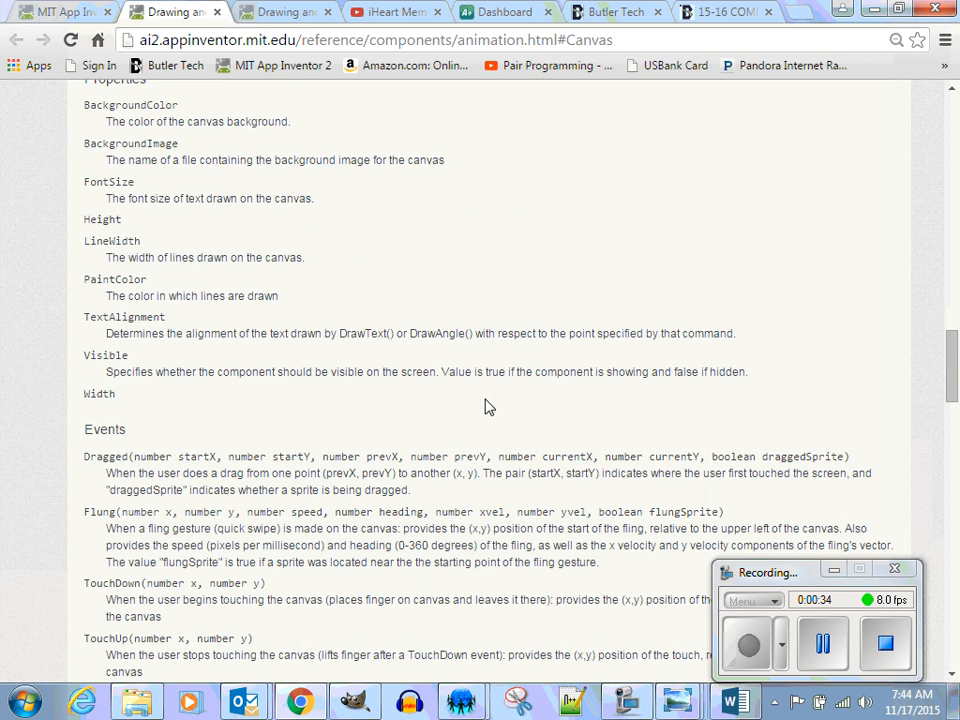
pyautogui.scroll(-3, 486, 406)
pyautogui.scroll(4, 489, 405)
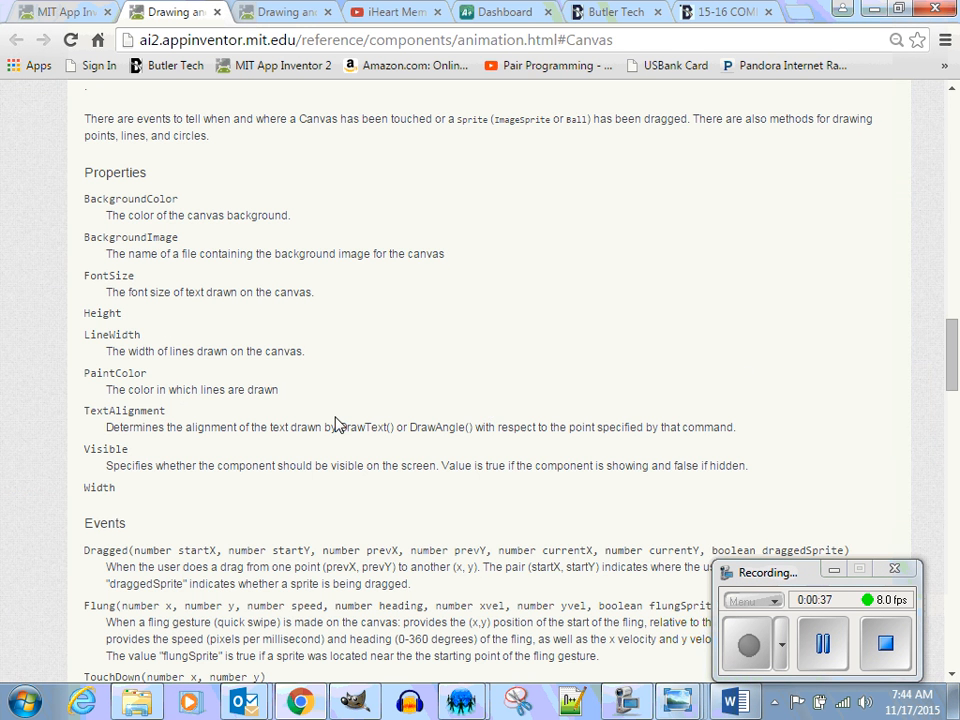
pyautogui.scroll(-3, 336, 420)
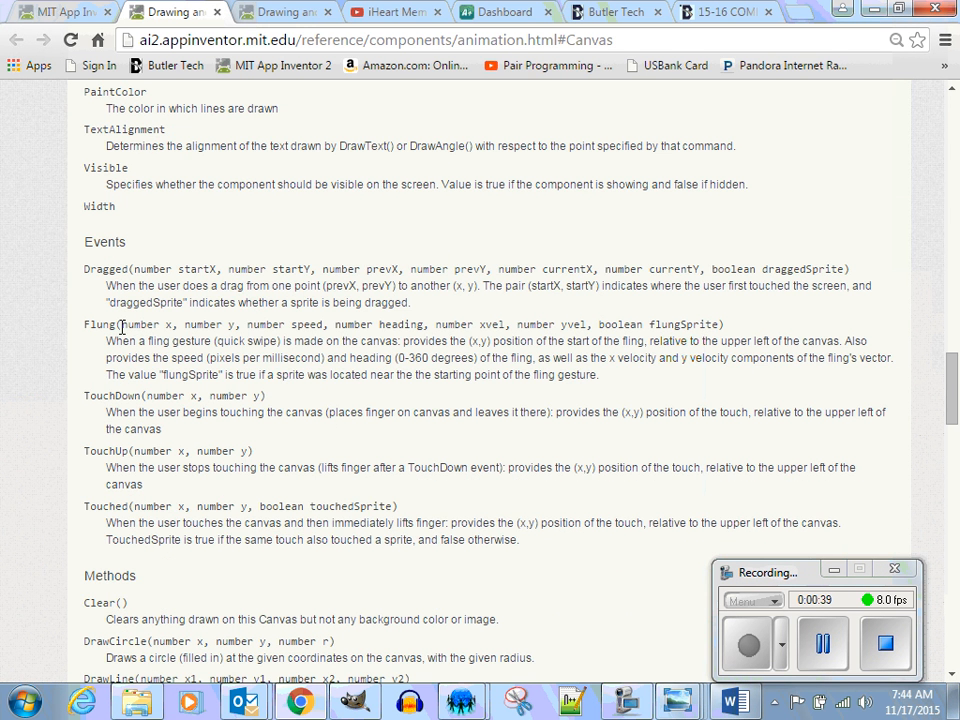
pyautogui.scroll(-2, 163, 457)
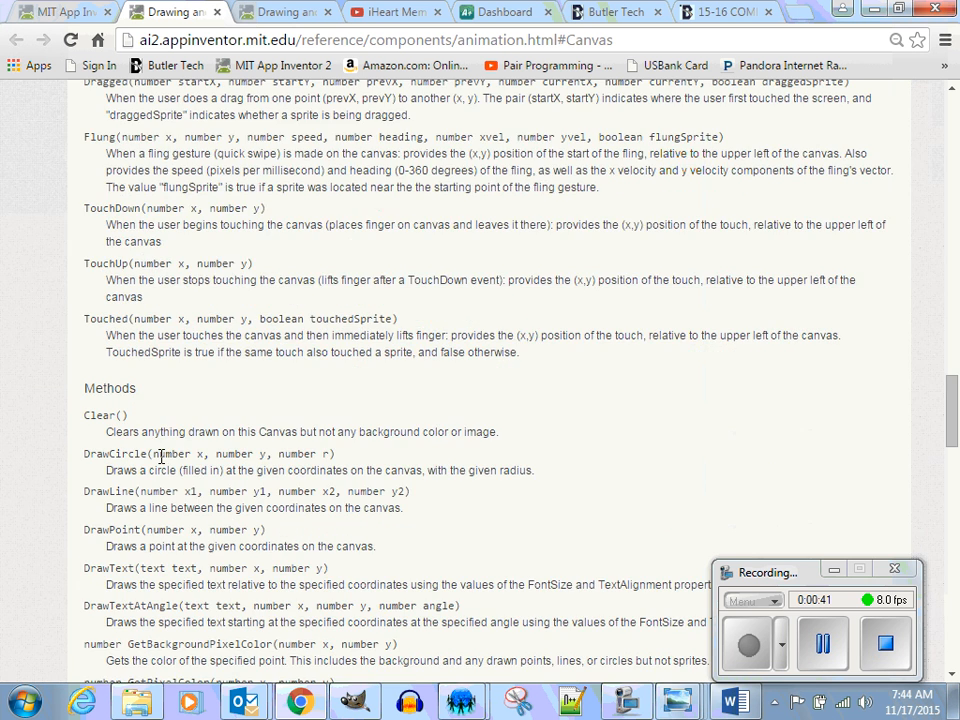
pyautogui.scroll(-2, 163, 457)
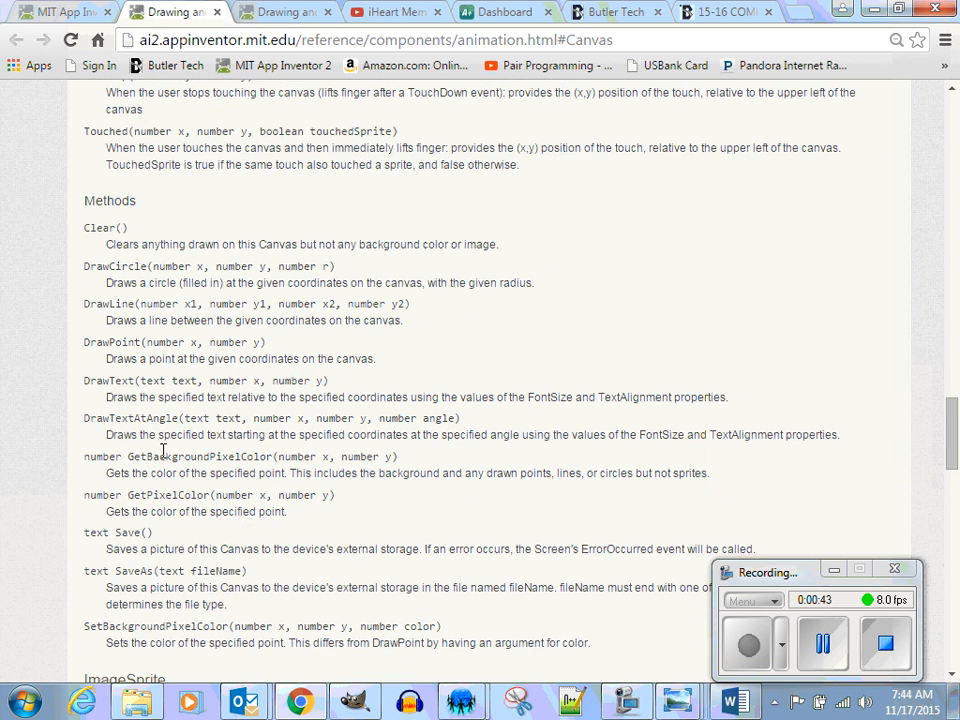
pyautogui.scroll(-2, 163, 451)
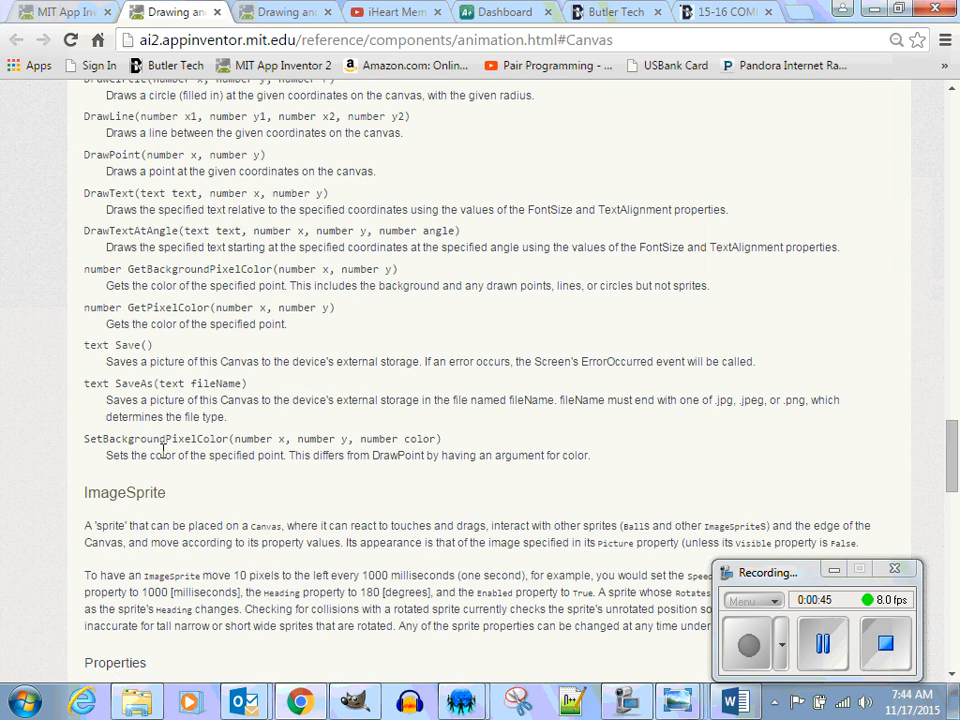
pyautogui.scroll(-2, 163, 451)
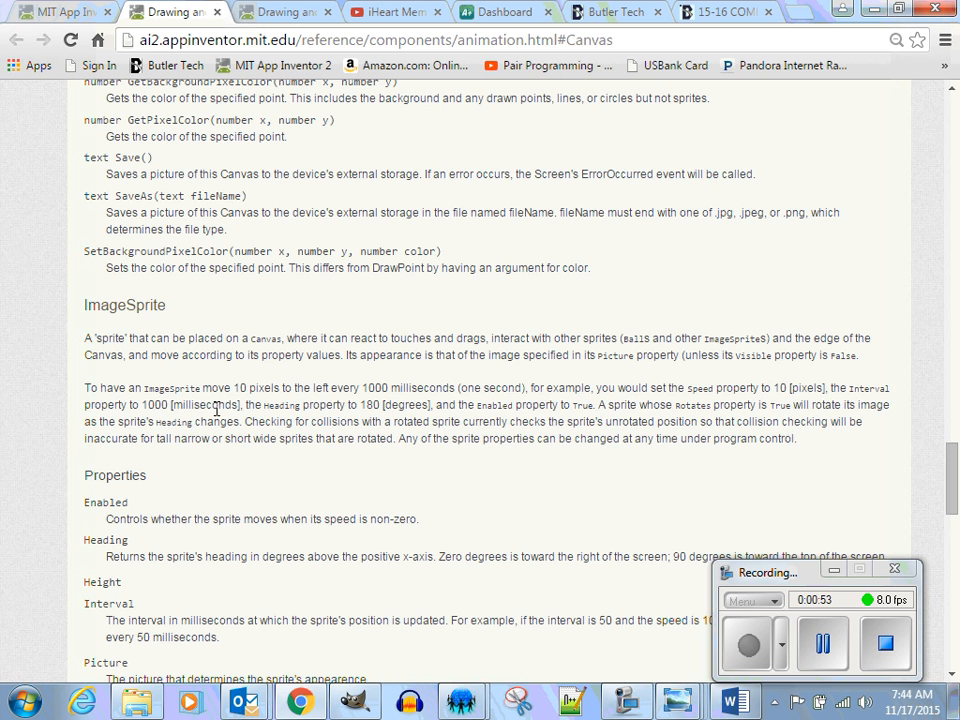
# Go back up through the Canvas methods, events and properties to the component's introductory description
pyautogui.scroll(3, 253, 385)
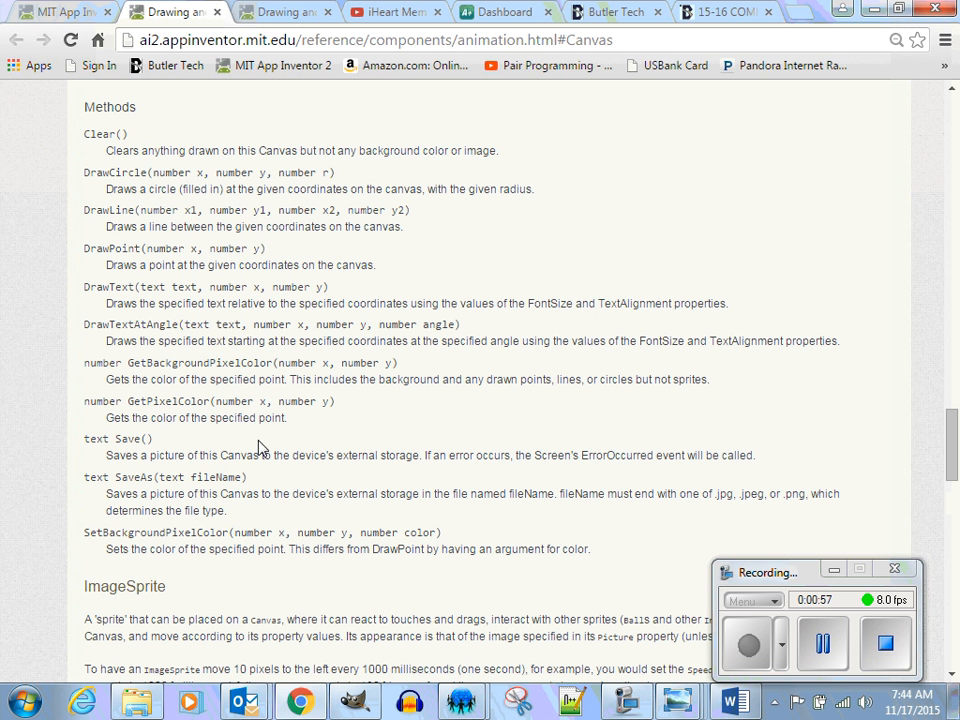
pyautogui.scroll(4, 258, 447)
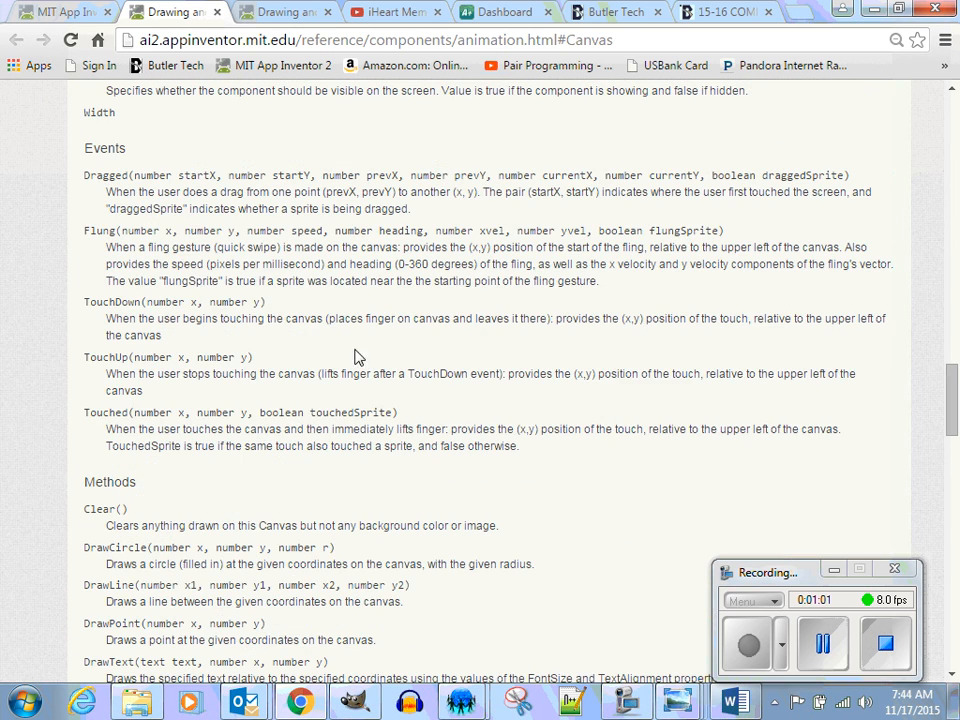
pyautogui.scroll(2, 284, 396)
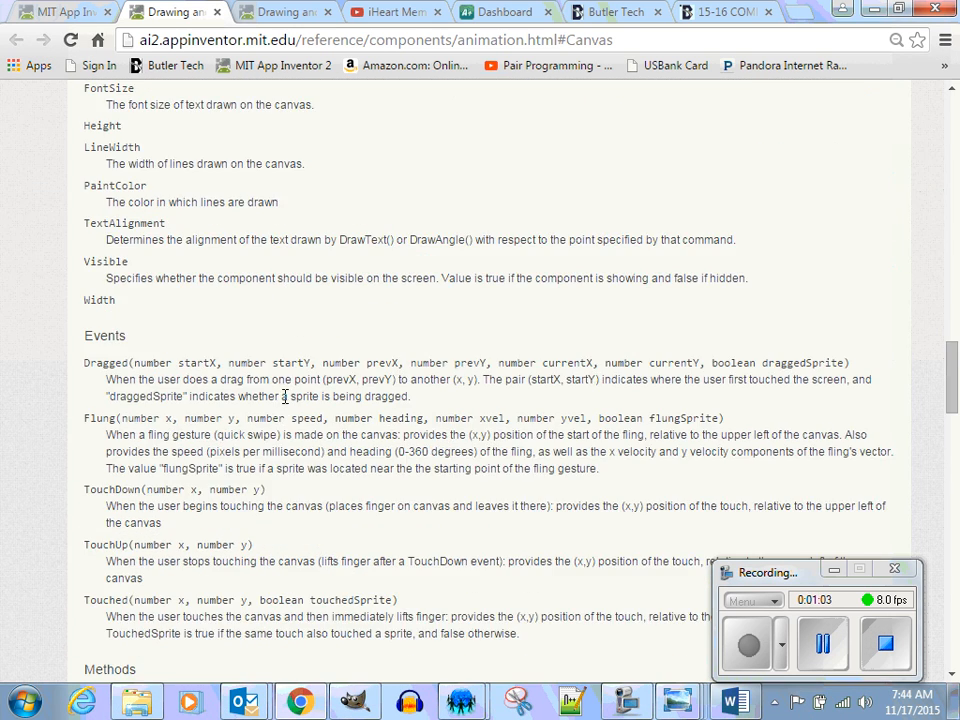
pyautogui.scroll(2, 284, 396)
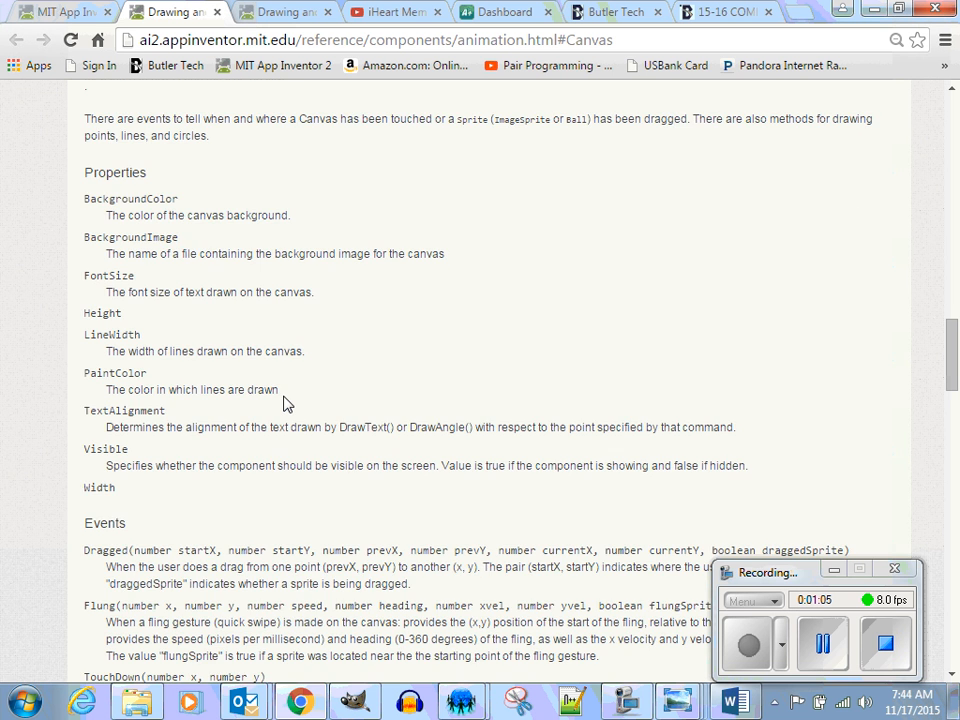
pyautogui.scroll(1, 284, 401)
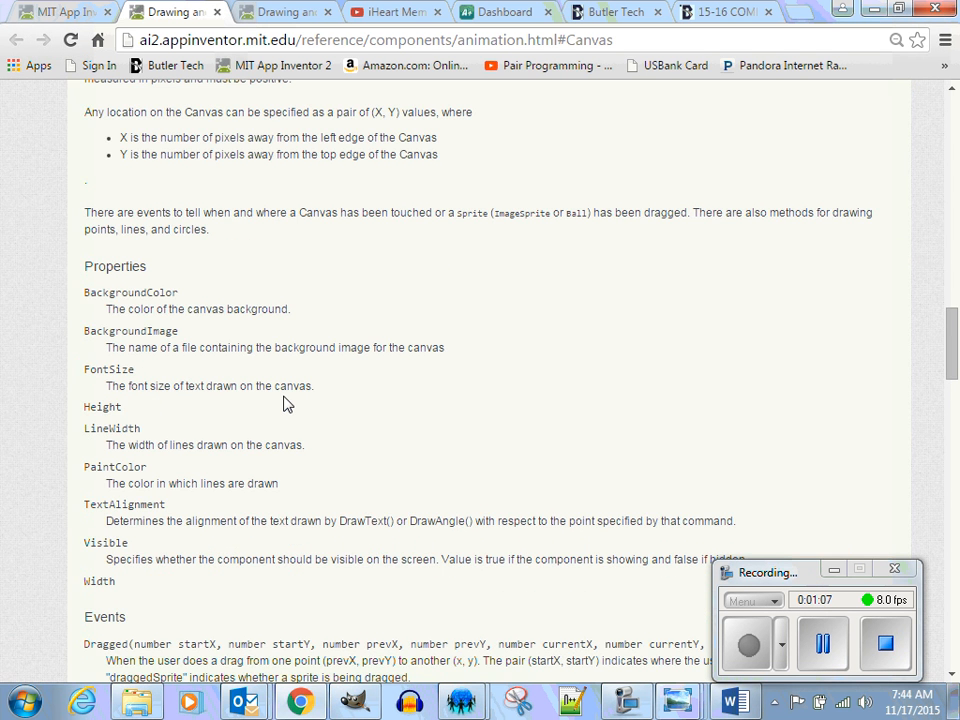
pyautogui.scroll(2, 284, 401)
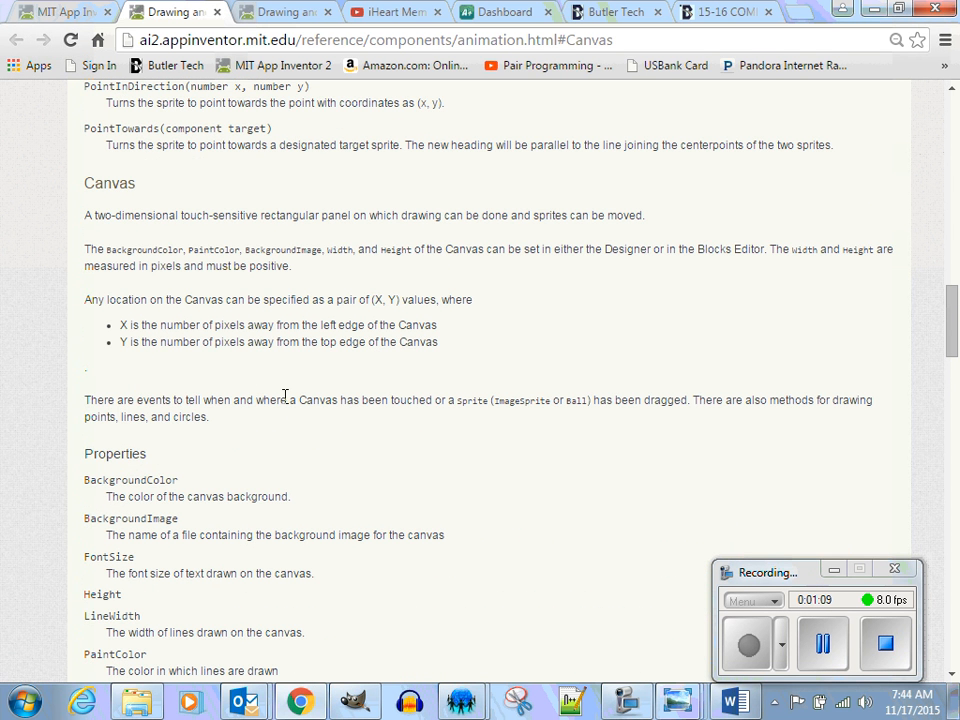
# Review the Canvas events and methods again, and look over the ImageSprite description and properties
pyautogui.scroll(-5, 285, 396)
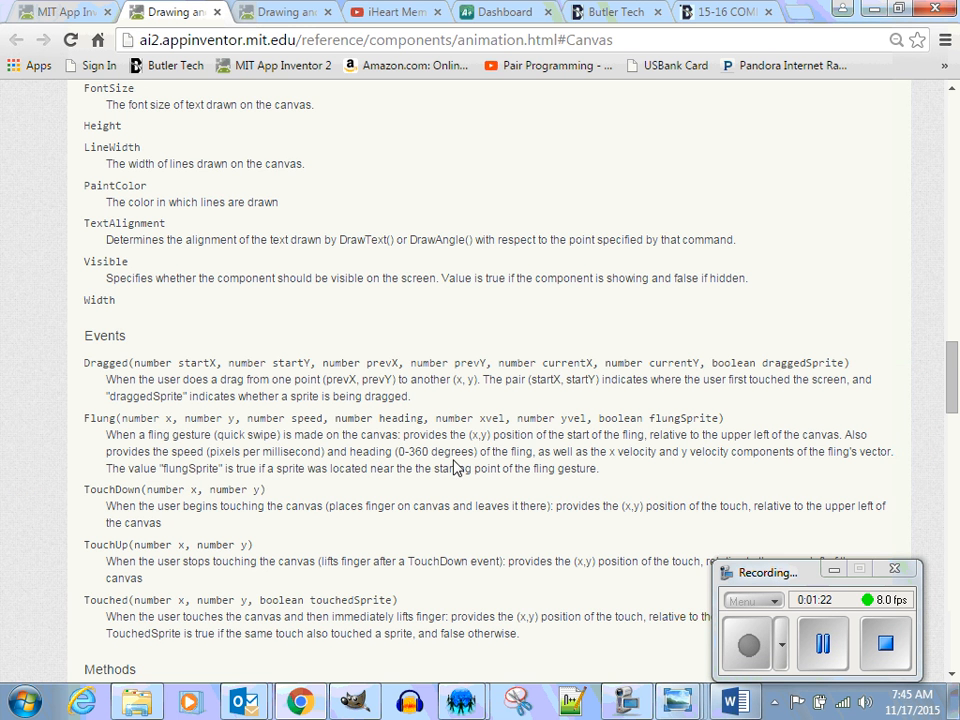
pyautogui.scroll(-3, 280, 527)
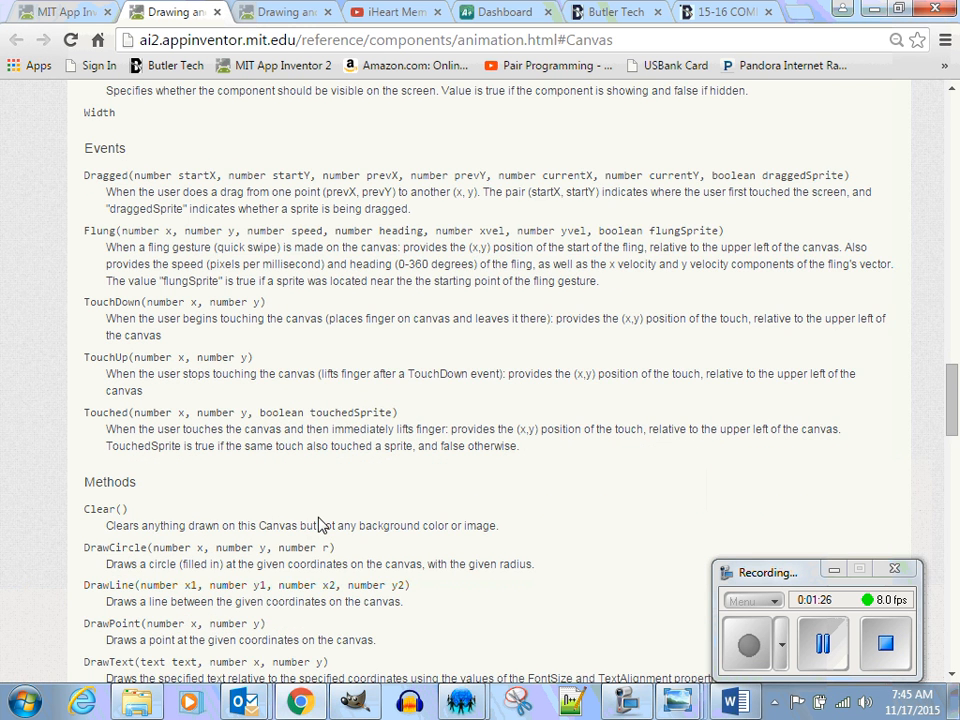
pyautogui.scroll(-1, 317, 523)
pyautogui.scroll(-1, 321, 526)
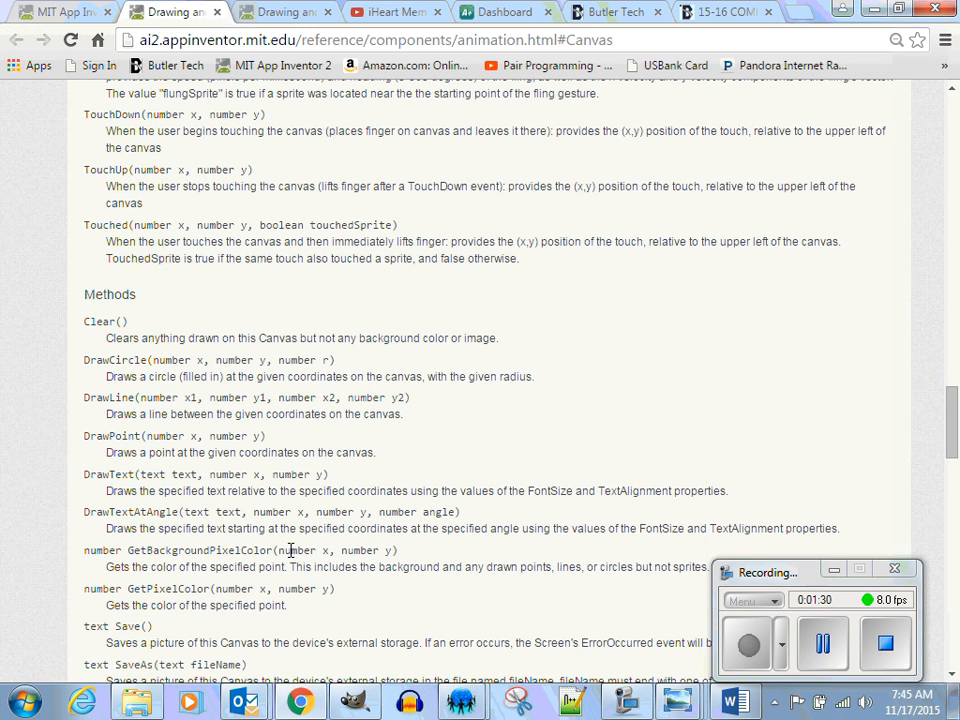
pyautogui.scroll(-2, 290, 550)
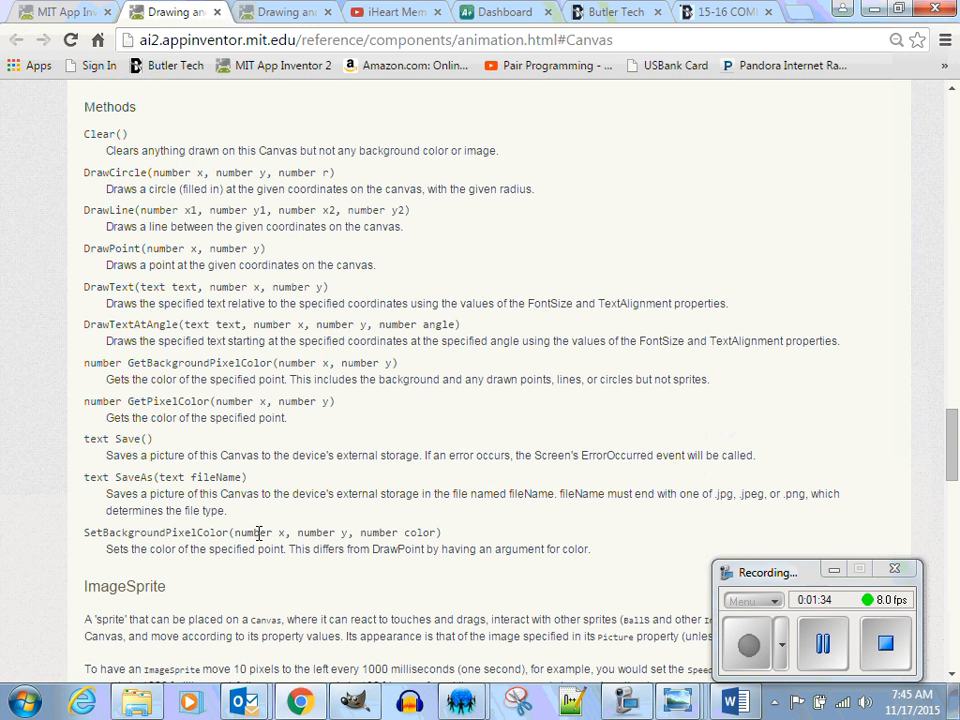
pyautogui.scroll(-2, 259, 532)
pyautogui.scroll(-2, 259, 535)
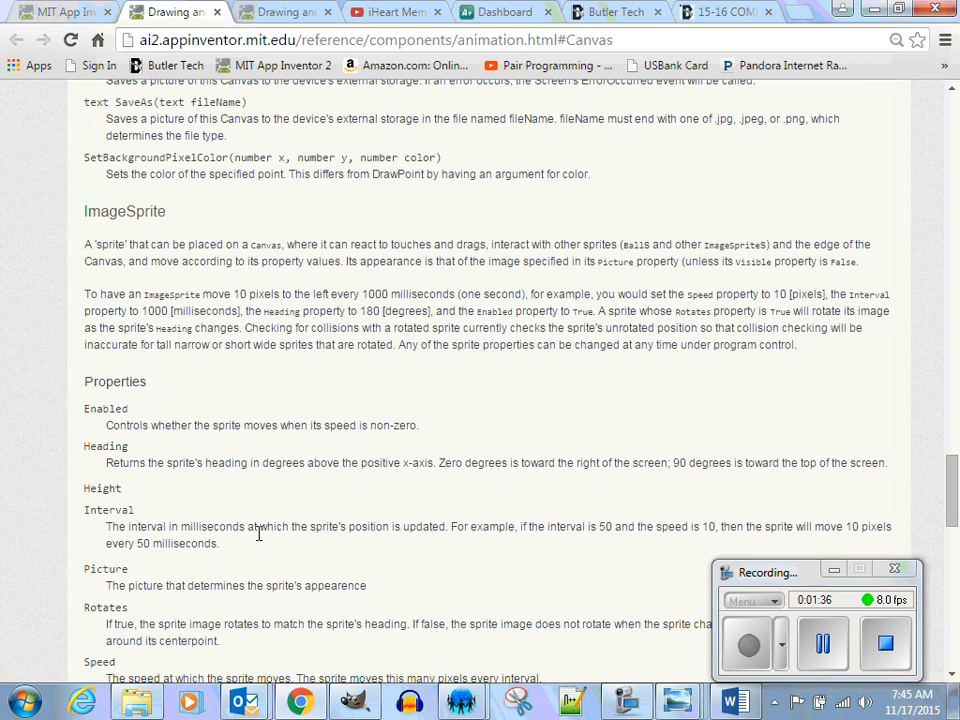
pyautogui.scroll(20, 262, 533)
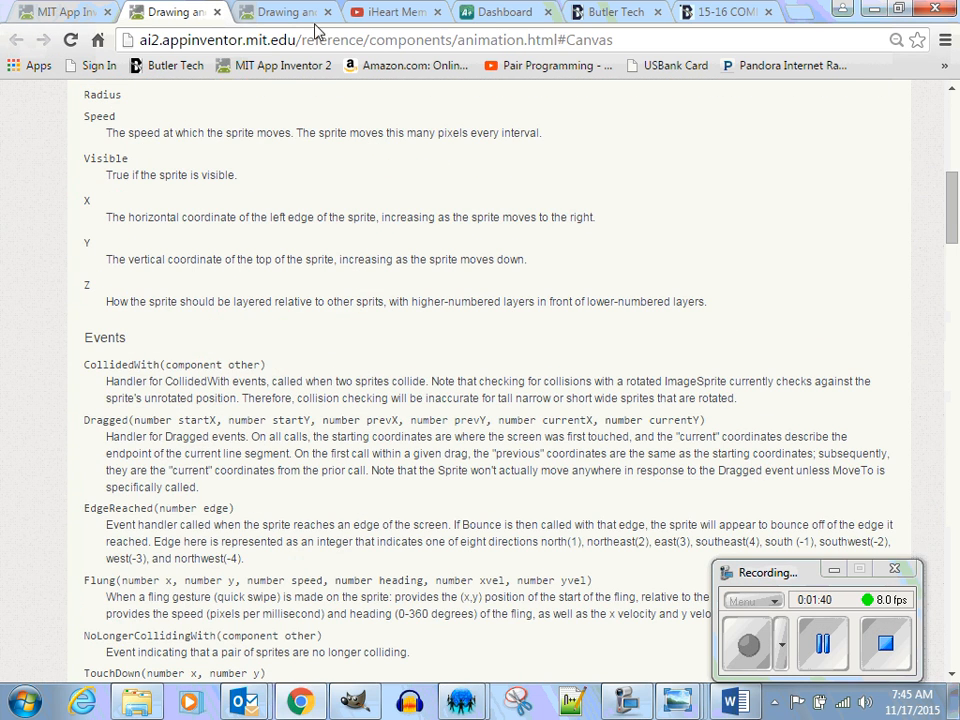
# Close the duplicate Drawing and Animation reference page and return to the App Inventor project
pyautogui.click(276, 13)
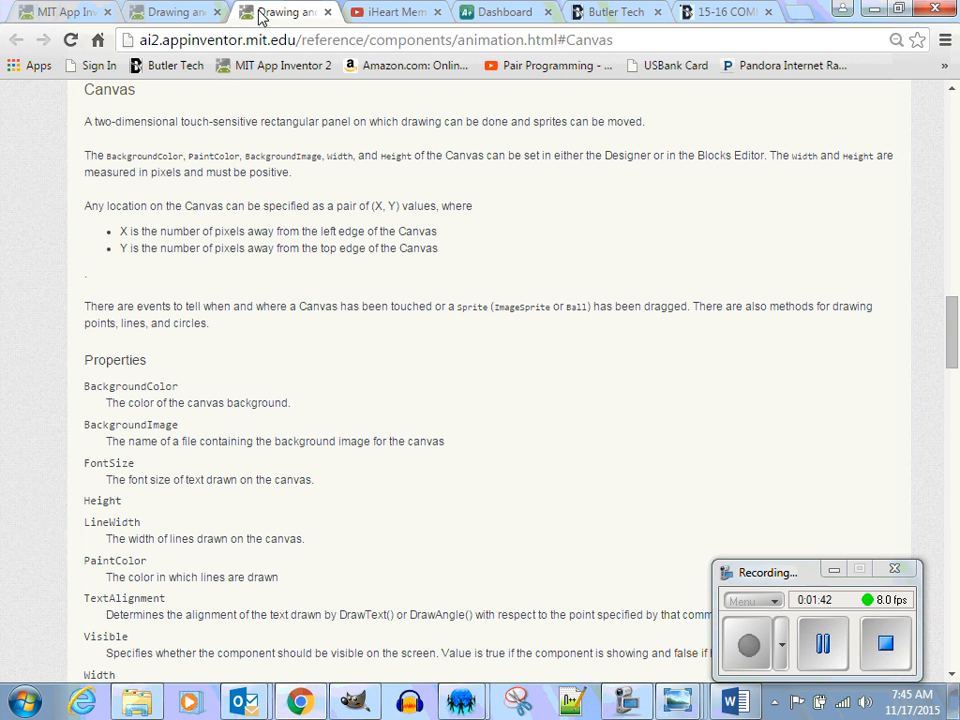
pyautogui.hotkey('ctrl', 'w')
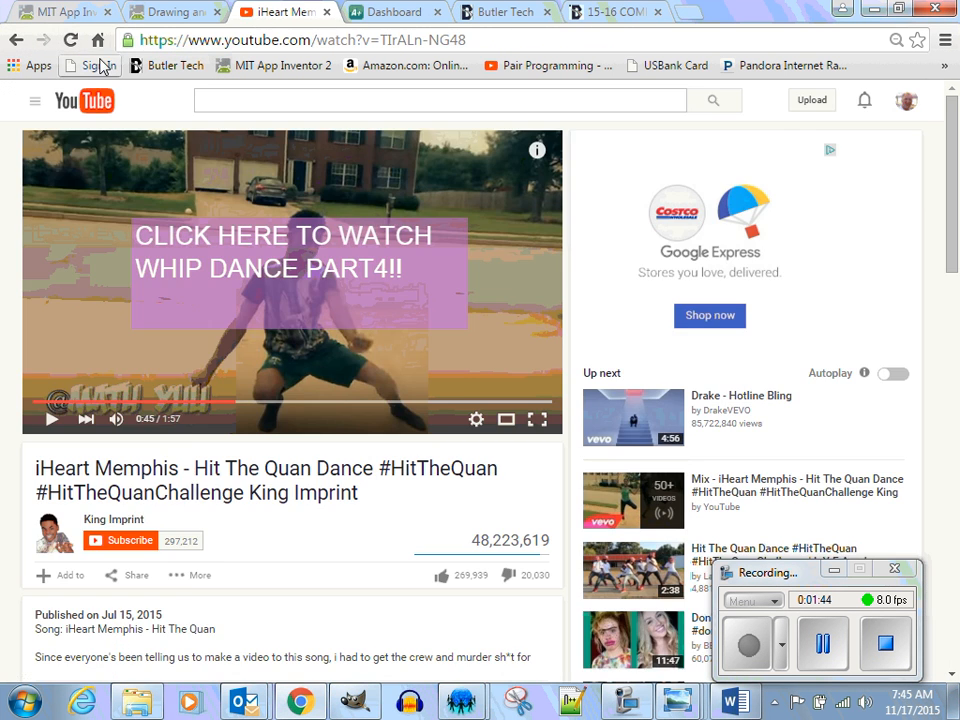
pyautogui.click(70, 13)
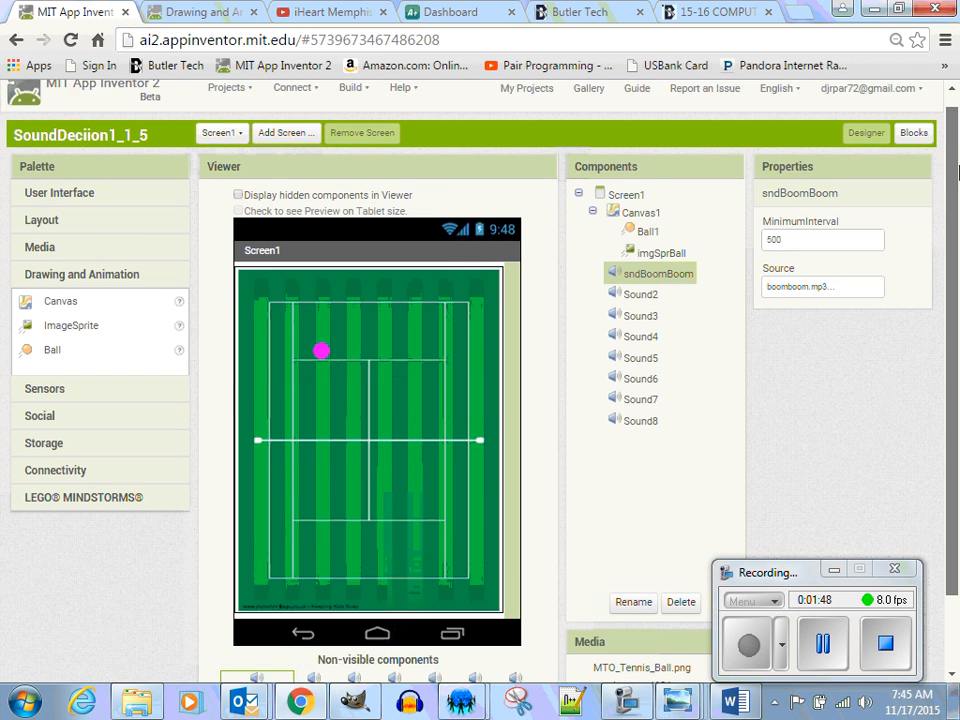
# Show the My Projects list in App Inventor
pyautogui.scroll(1, 300, 120)
pyautogui.click(228, 104)
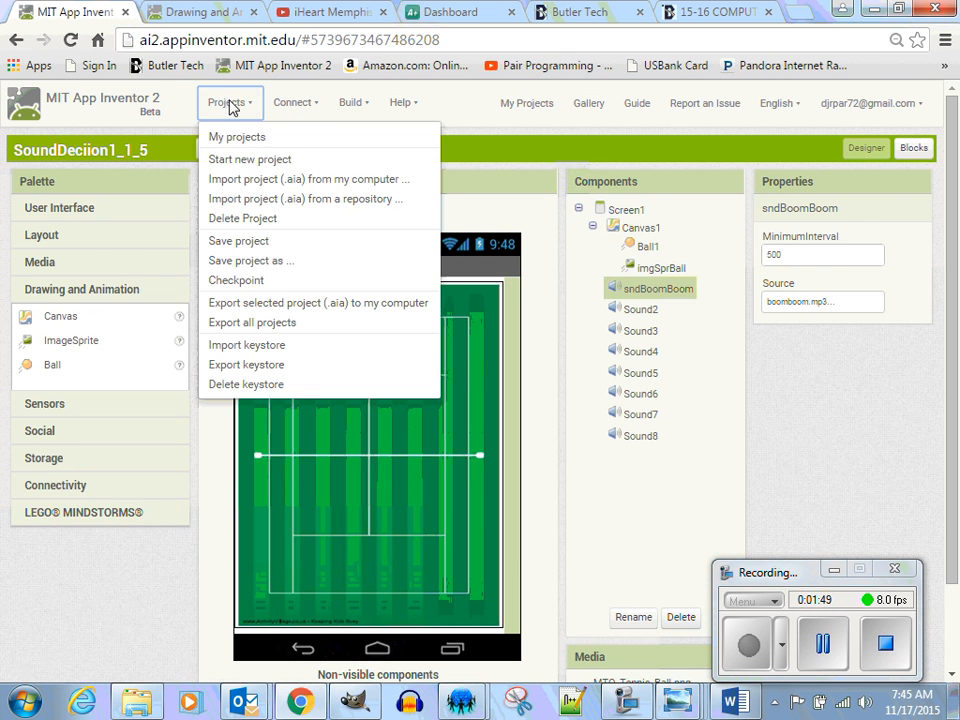
pyautogui.click(226, 137)
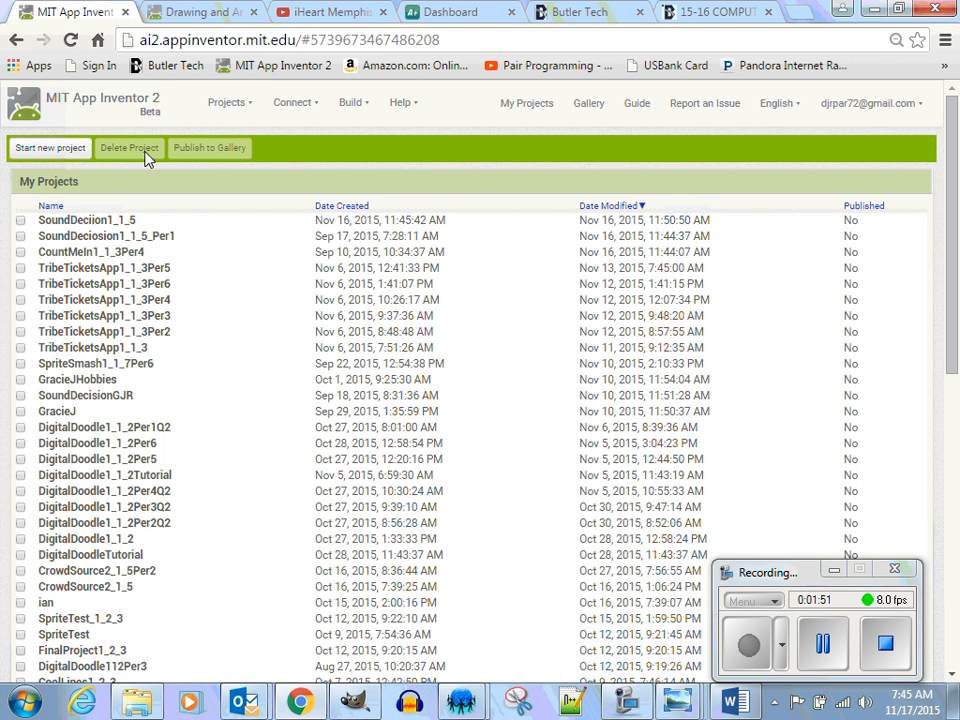
# Try to create a new project named SoundDecision1_1_5
pyautogui.click(242, 103)
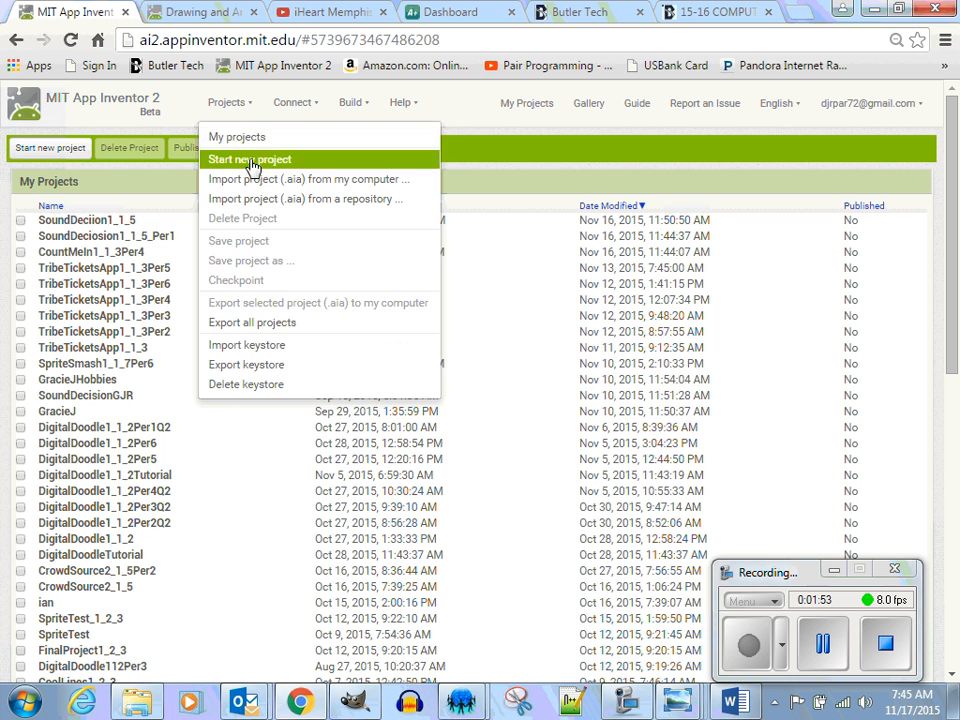
pyautogui.click(251, 161)
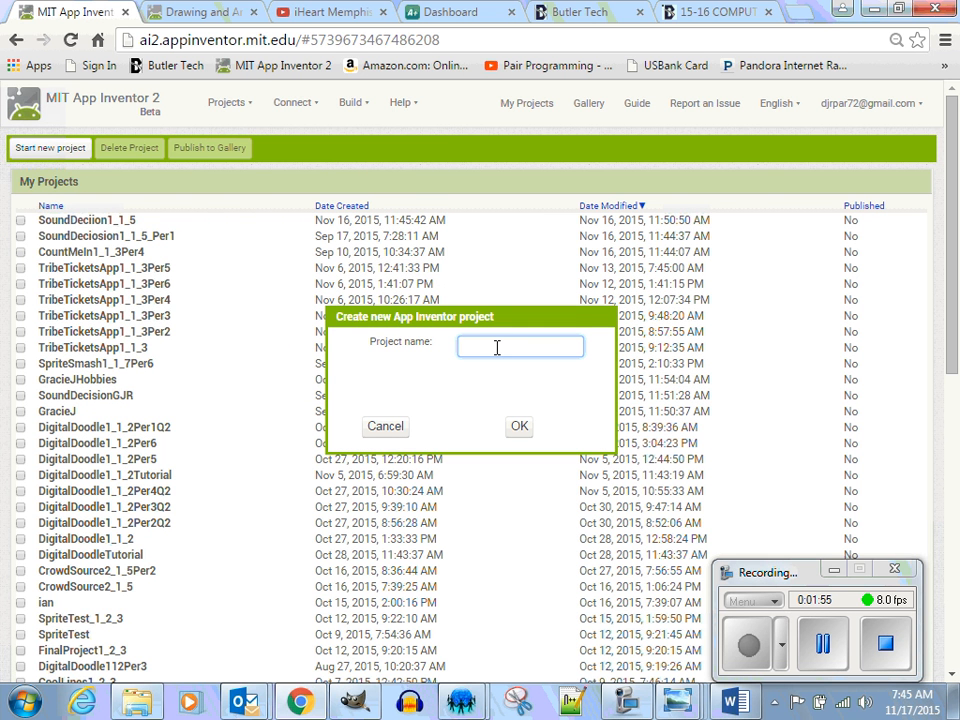
pyautogui.write('SoundDecision1_1_5')
pyautogui.click(519, 428)
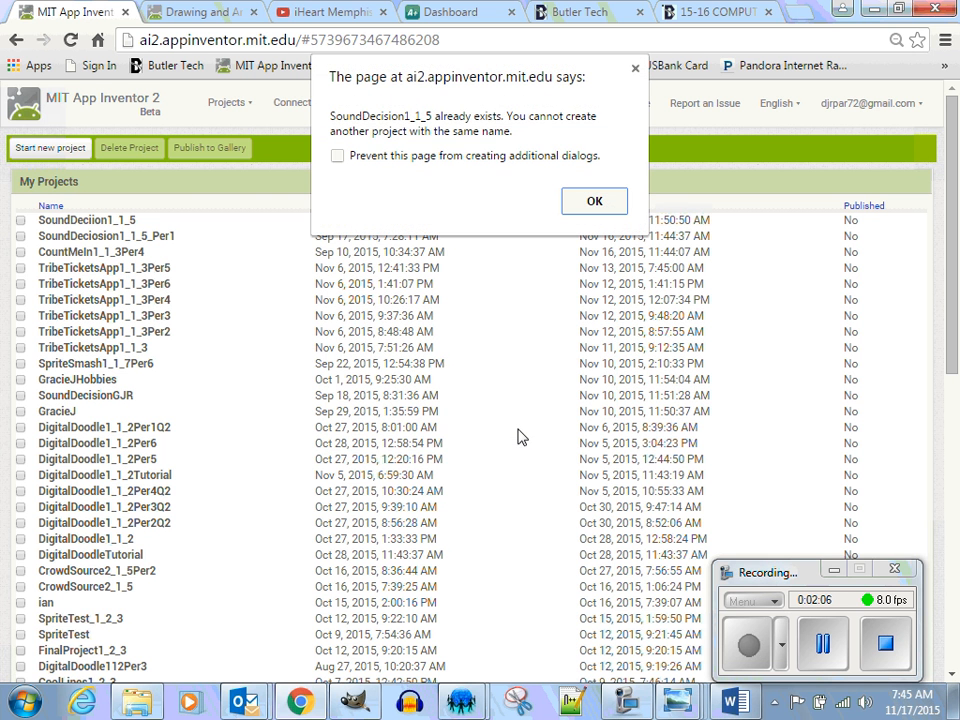
pyautogui.click(595, 207)
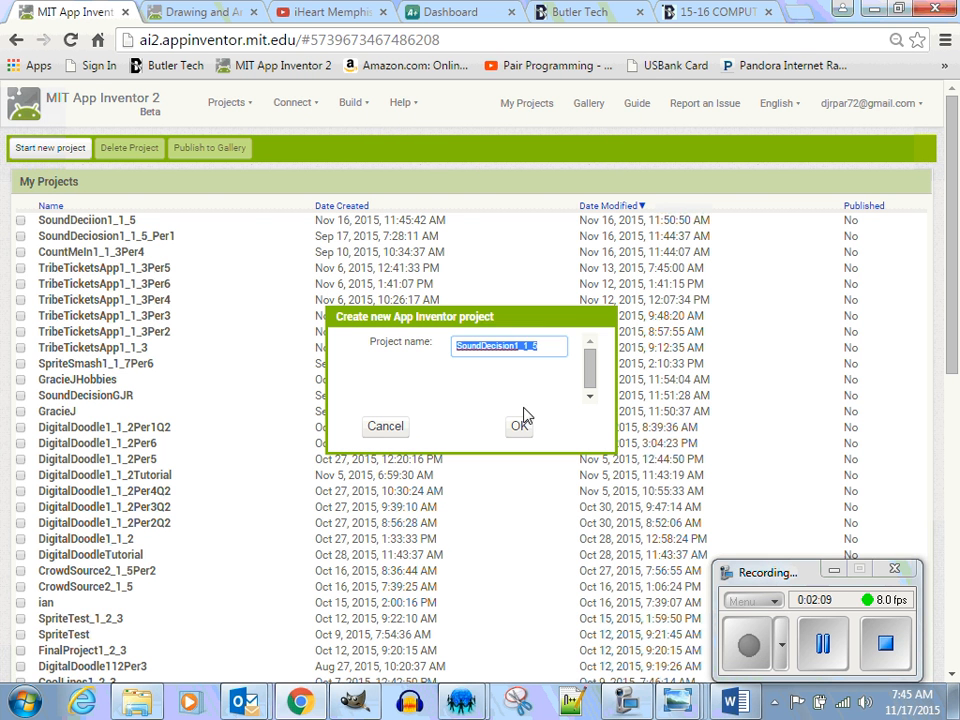
# Extend the project name to SoundDecision1_1_5Per1Q2 and create the project
pyautogui.click(549, 347)
pyautogui.write('P')
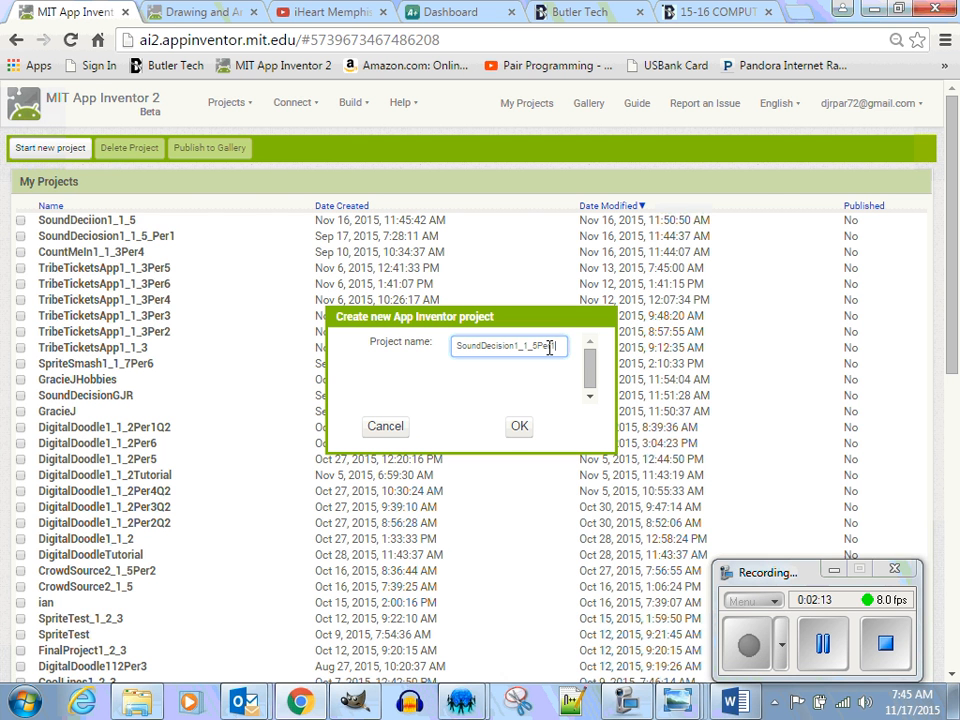
pyautogui.write('er1Q2')
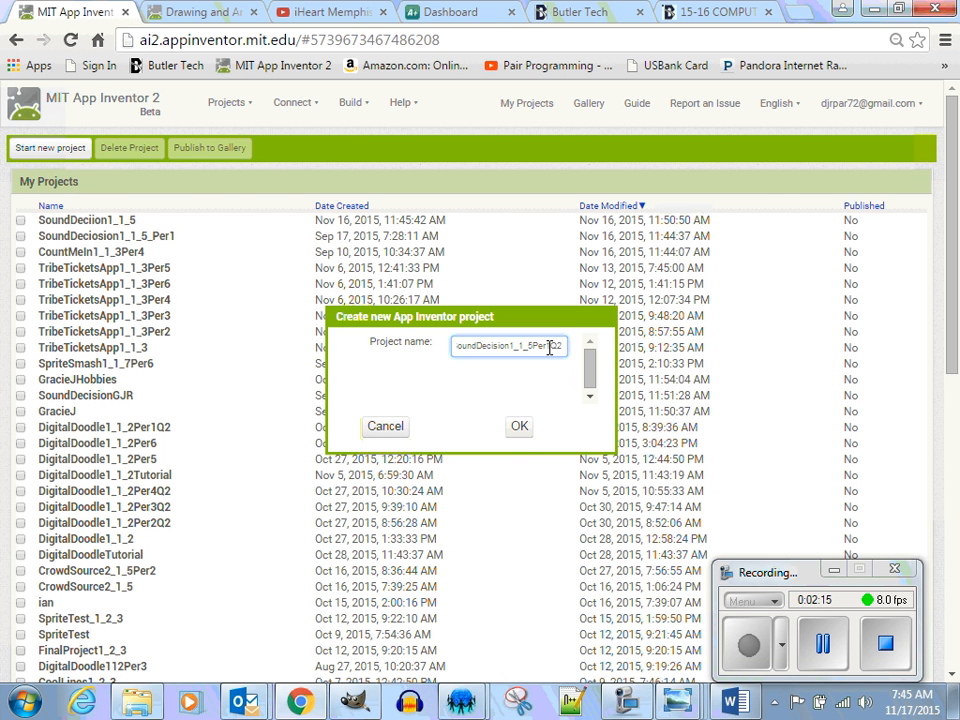
pyautogui.click(525, 430)
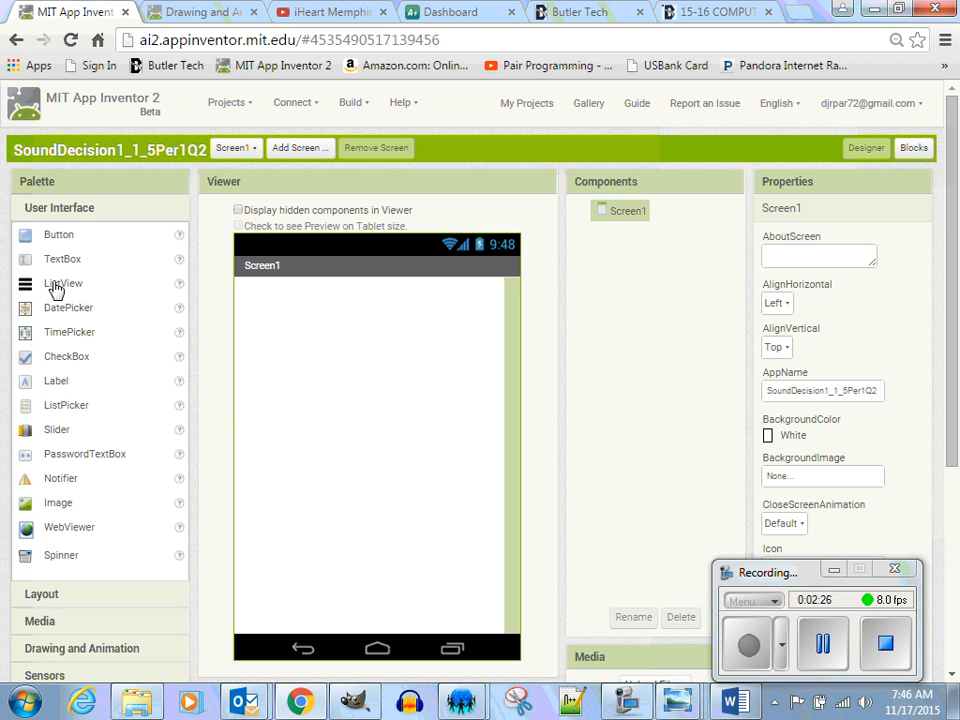
# Add a Canvas component to Screen1 and rename it cnvGameBoard
pyautogui.click(88, 648)
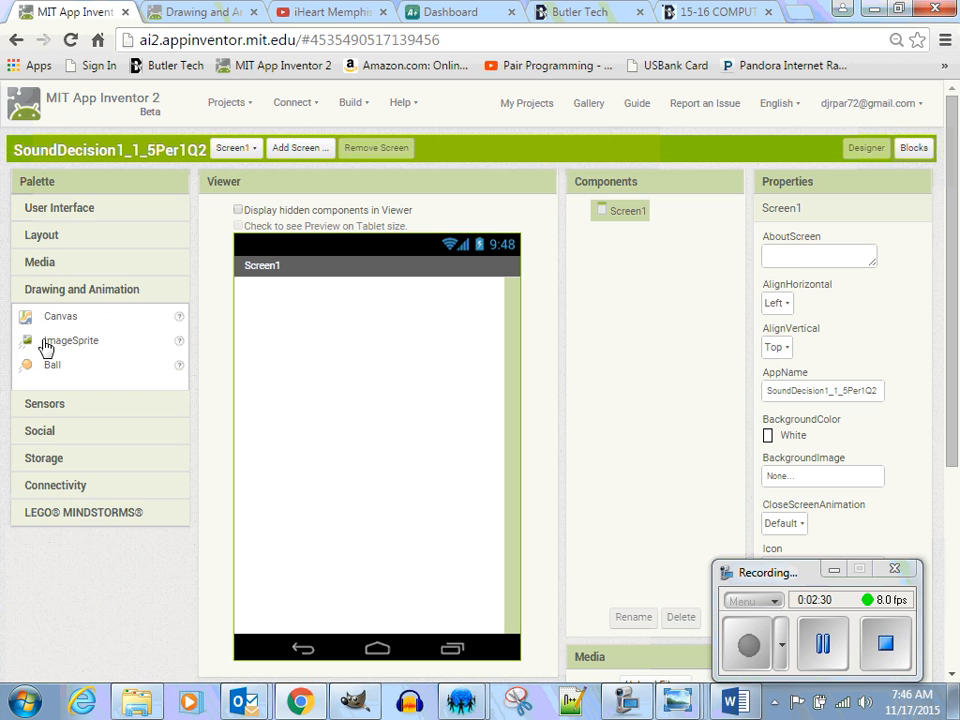
pyautogui.moveTo(21, 320); pyautogui.dragTo(320, 350)
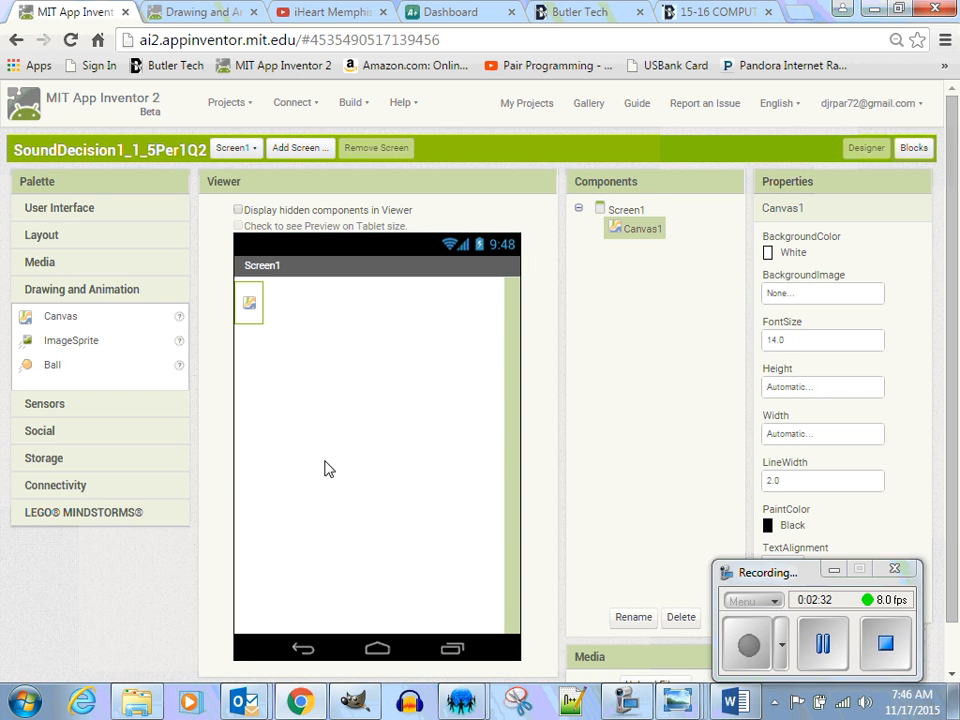
pyautogui.click(633, 617)
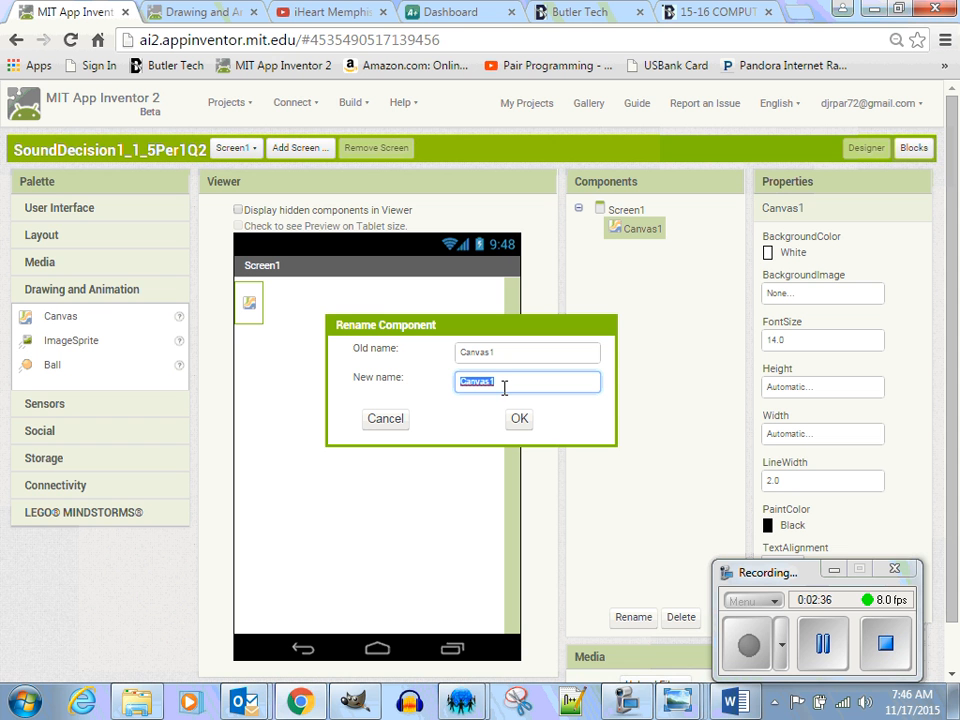
pyautogui.write('cnv')
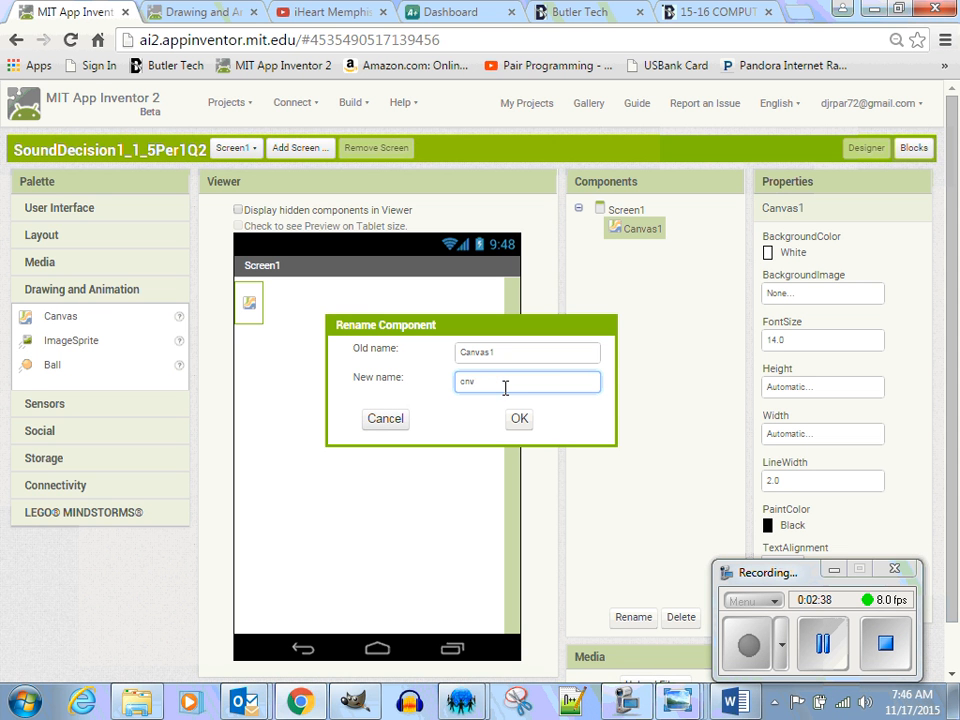
pyautogui.write('GameBoard')
pyautogui.click(521, 420)
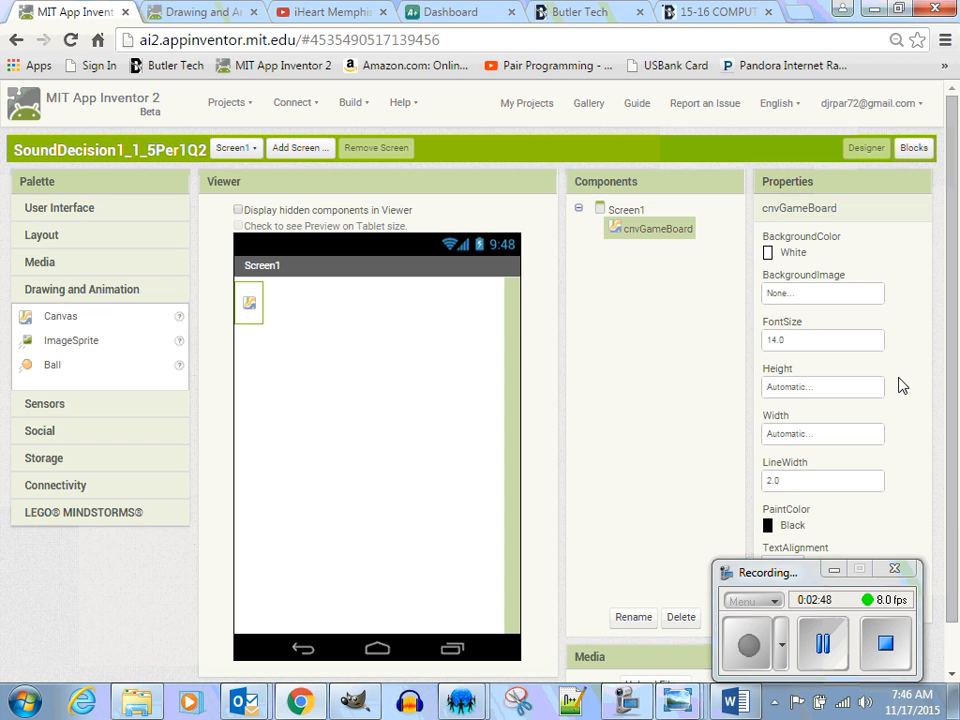
# Set both the width and the height of cnvGameBoard to Fill parent
pyautogui.click(814, 436)
pyautogui.click(776, 449)
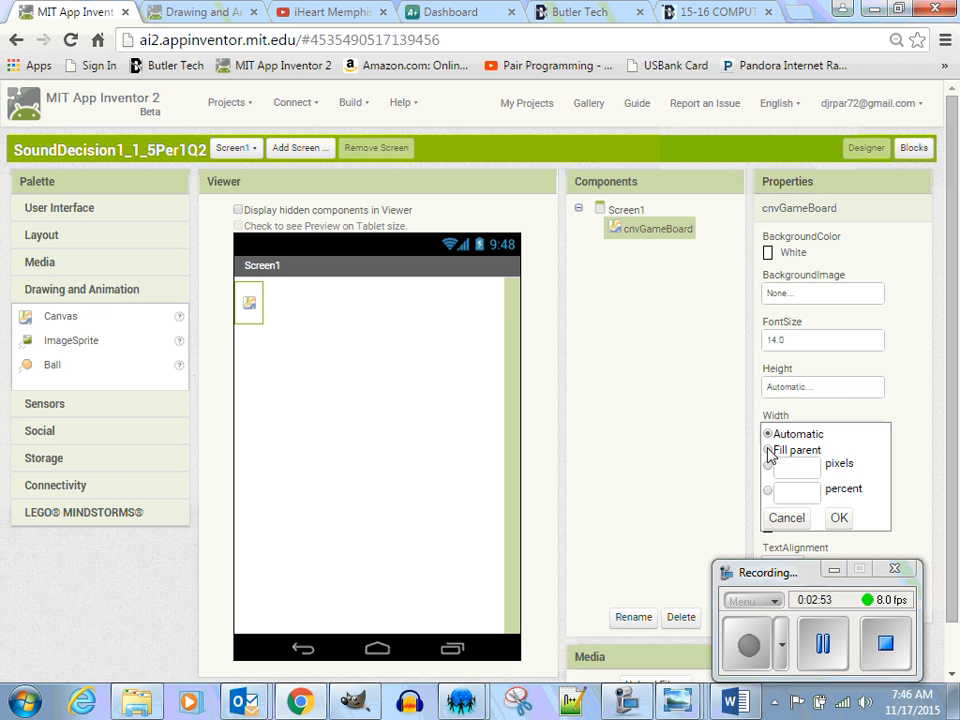
pyautogui.click(838, 517)
pyautogui.click(799, 392)
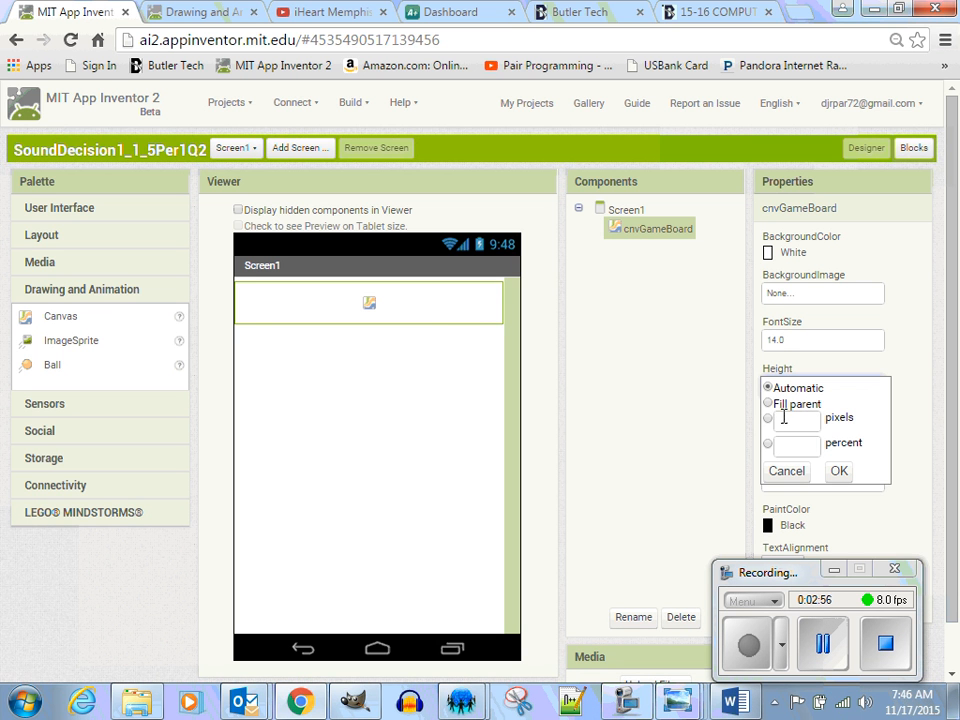
pyautogui.click(772, 403)
pyautogui.click(840, 471)
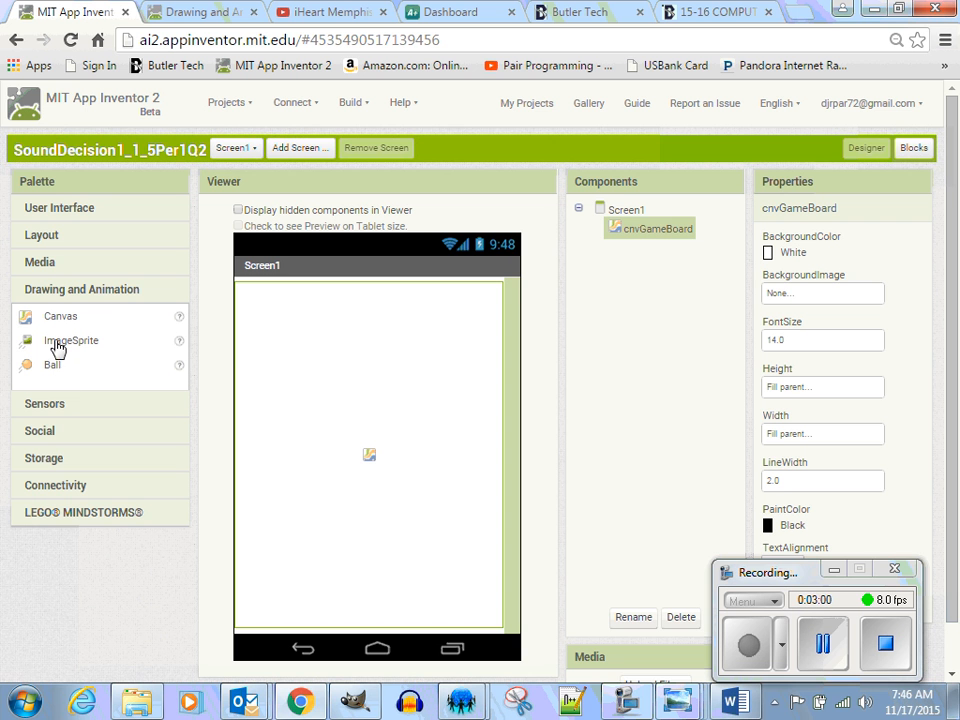
# Place an ImageSprite in the upper part of the cnvGameBoard canvas and rename it ImageSpriteBall
pyautogui.moveTo(58, 347); pyautogui.dragTo(330, 358)
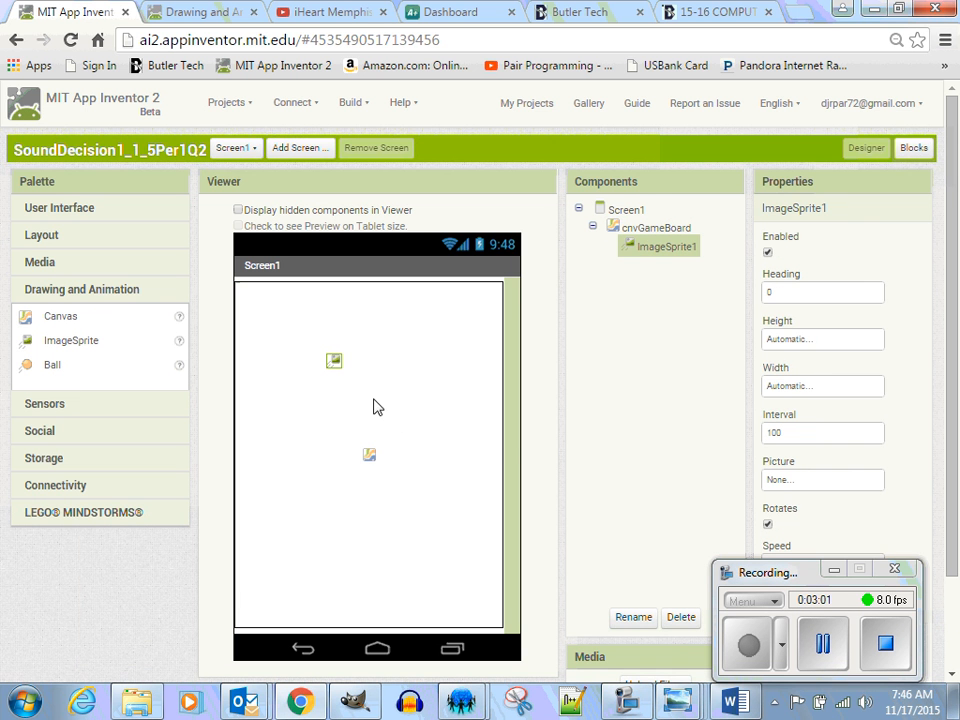
pyautogui.click(635, 619)
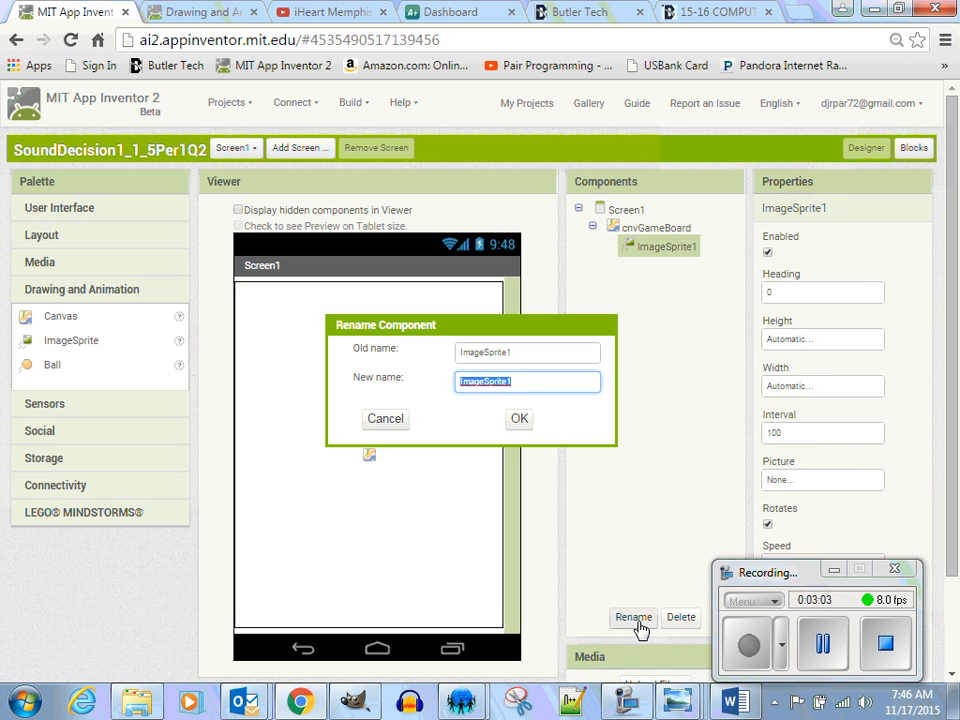
pyautogui.click(530, 381)
pyautogui.press('BackSpace')
pyautogui.write('Ball')
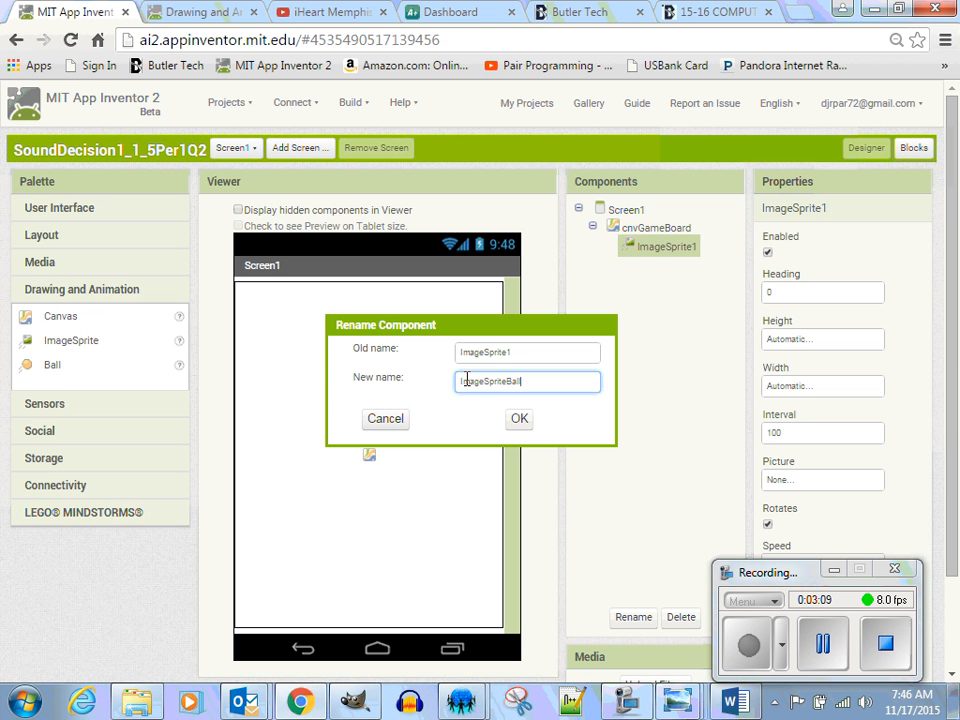
pyautogui.click(520, 421)
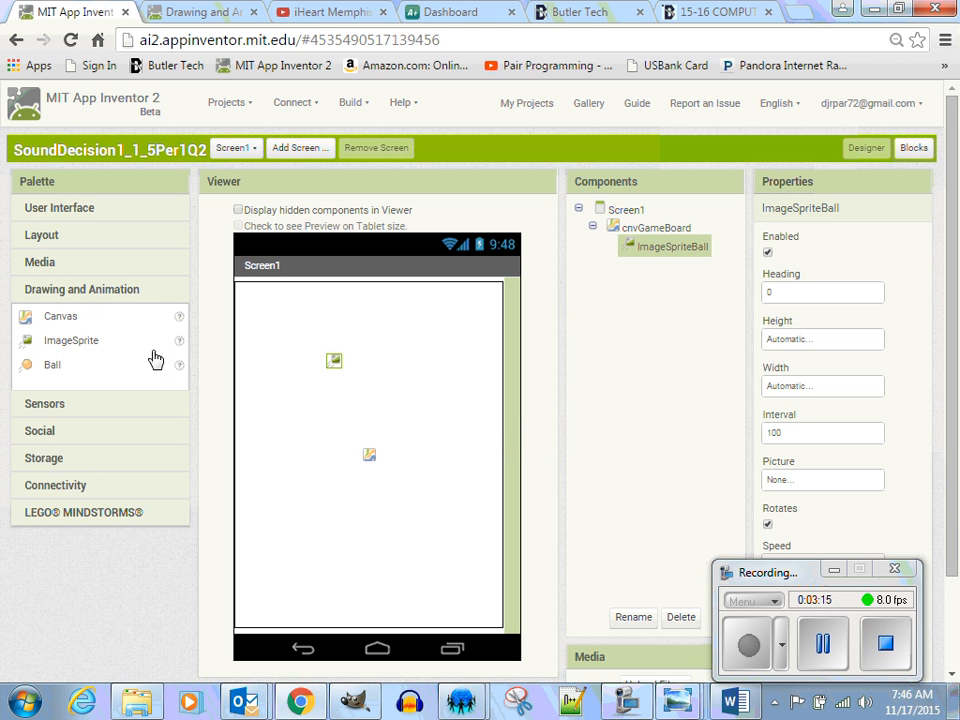
# Add a Sound media component to Screen1
pyautogui.click(50, 264)
pyautogui.moveTo(50, 317); pyautogui.dragTo(283, 414)
pyautogui.moveTo(55, 290); pyautogui.dragTo(285, 390)
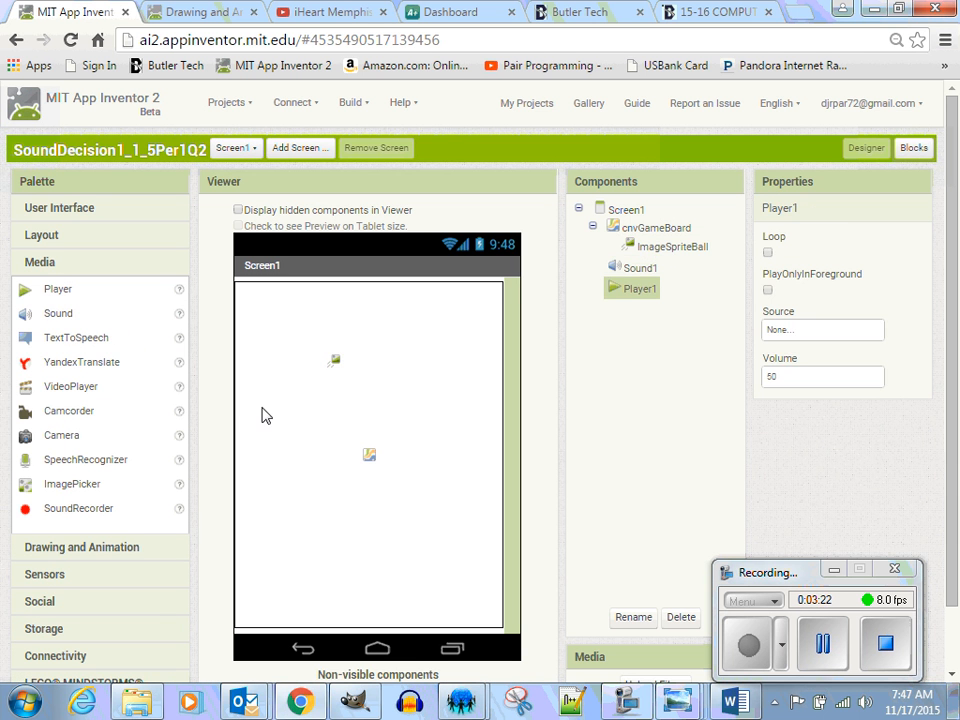
pyautogui.click(679, 617)
pyautogui.click(519, 202)
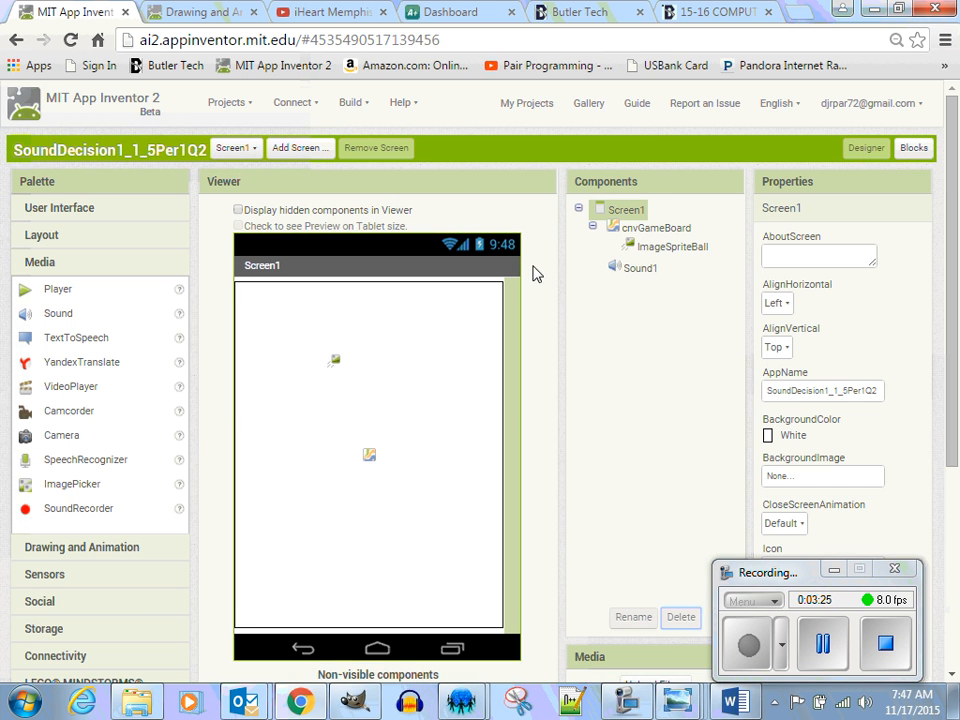
# Add seven more Sound components to Screen1, up to Sound8
pyautogui.moveTo(58, 313); pyautogui.dragTo(317, 362)
pyautogui.moveTo(54, 318); pyautogui.dragTo(322, 392)
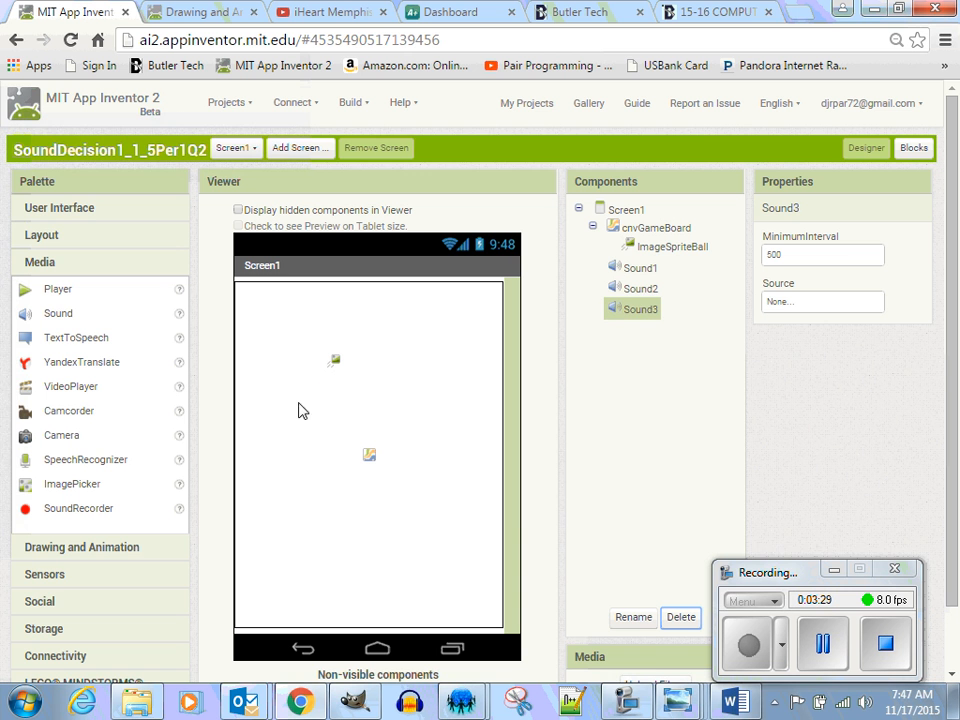
pyautogui.moveTo(333, 388); pyautogui.dragTo(333, 388)
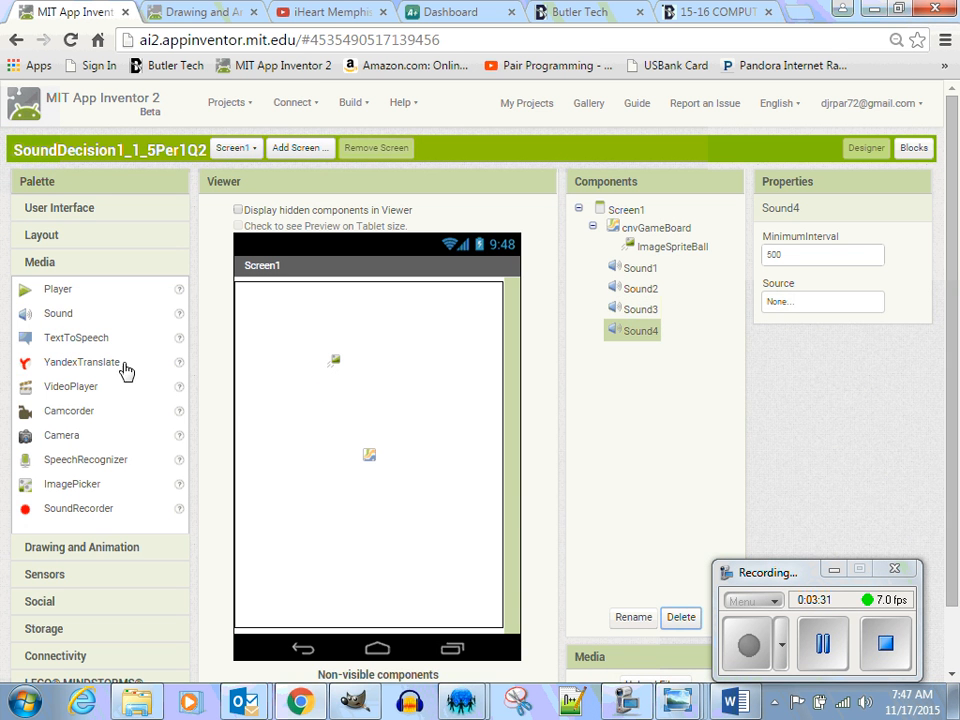
pyautogui.moveTo(122, 316); pyautogui.dragTo(305, 381)
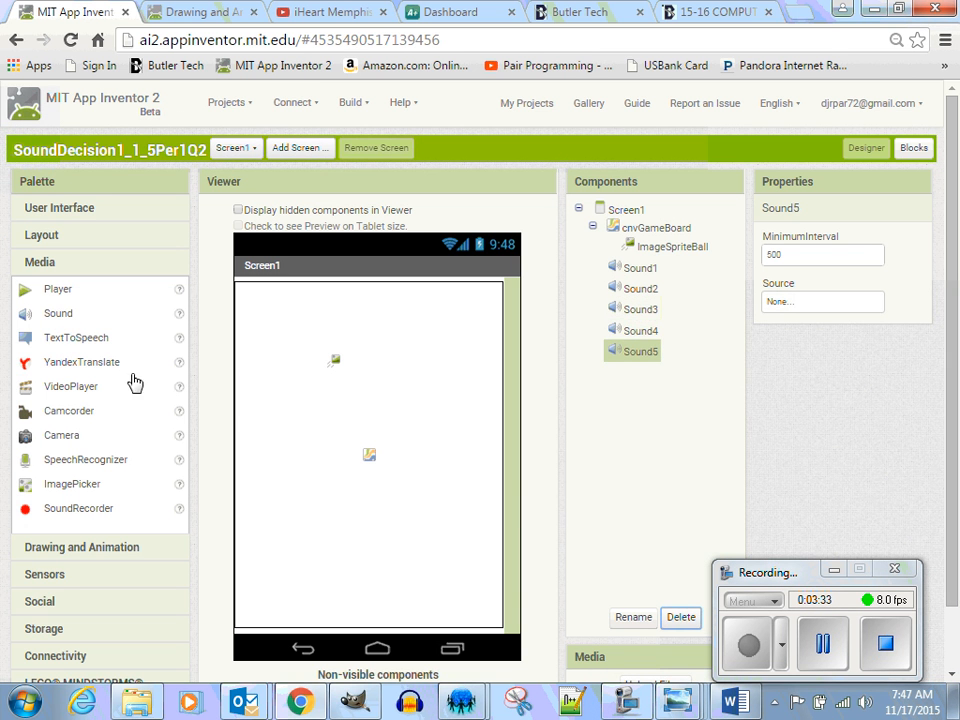
pyautogui.moveTo(43, 315); pyautogui.dragTo(212, 395)
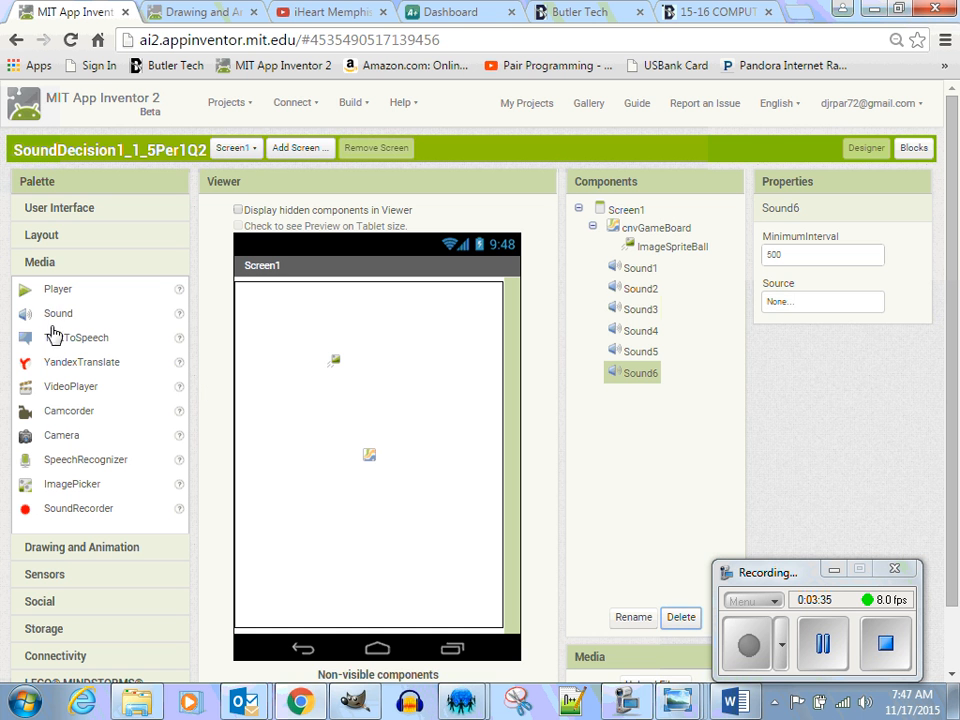
pyautogui.moveTo(55, 318); pyautogui.dragTo(279, 372)
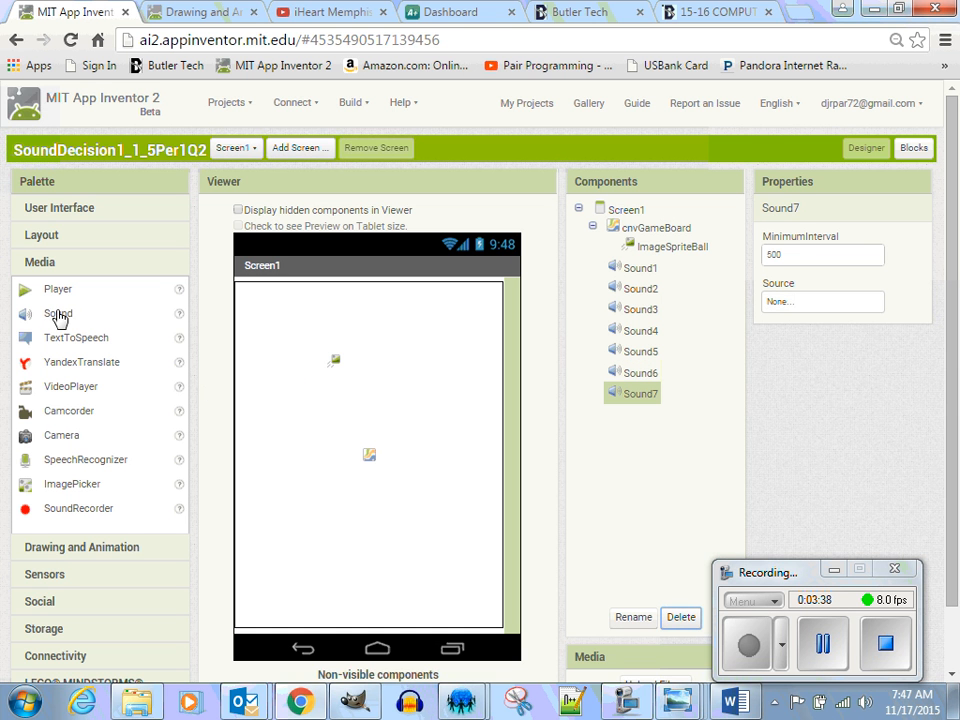
pyautogui.moveTo(64, 315); pyautogui.dragTo(330, 366)
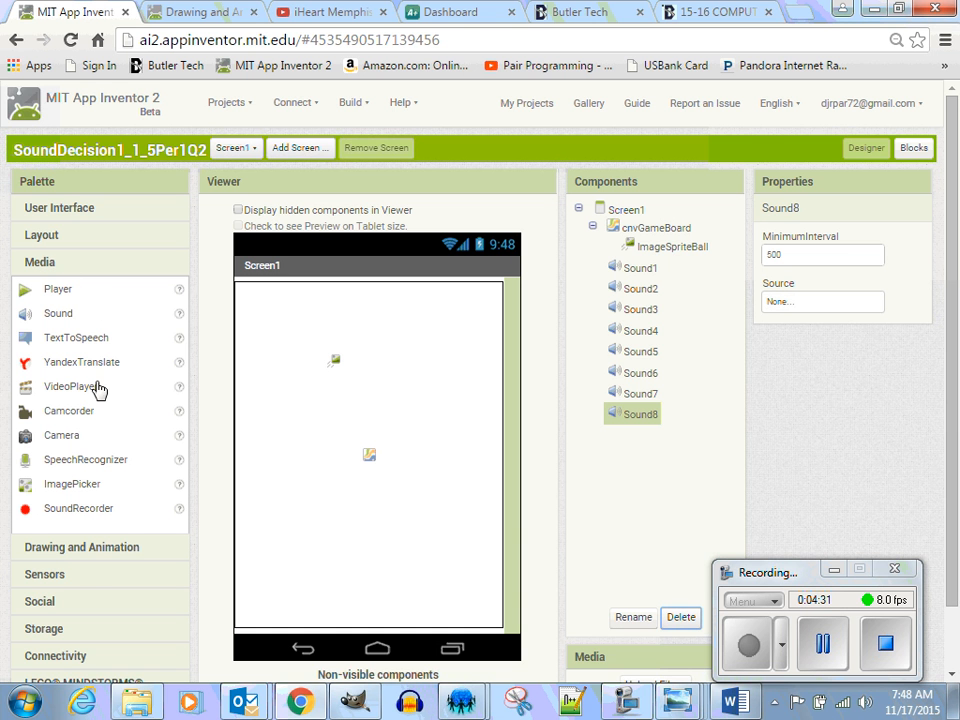
# Add a Clock sensor component to Screen1 and set its TimerInterval to 500
pyautogui.click(62, 576)
pyautogui.moveTo(47, 347); pyautogui.dragTo(493, 578)
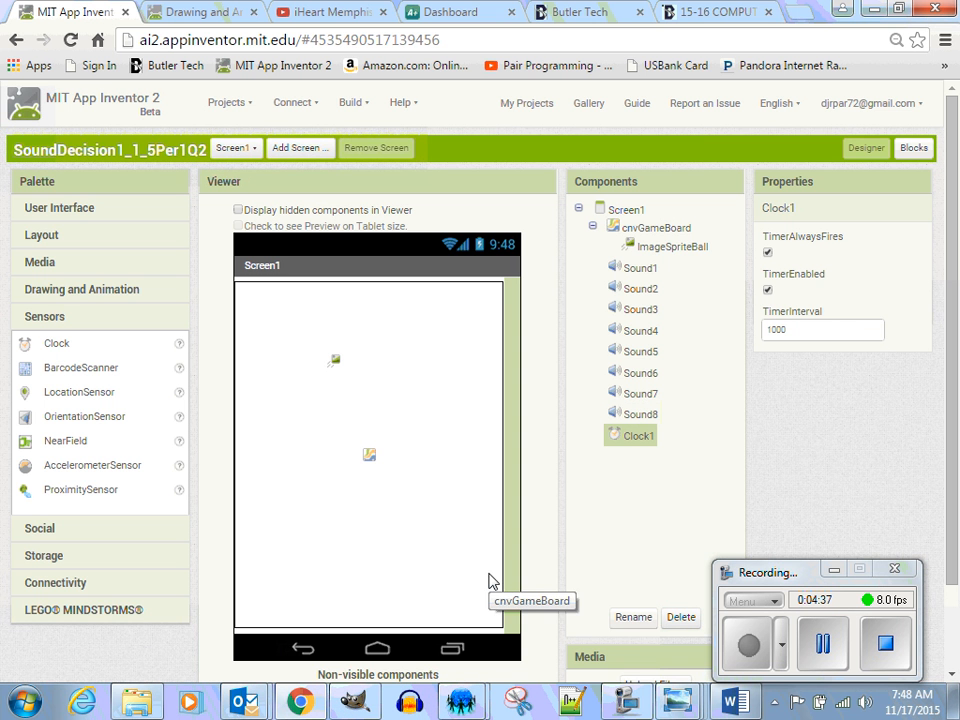
pyautogui.moveTo(954, 330)
pyautogui.mouseDown()
pyautogui.moveTo(958, 422)
pyautogui.moveTo(955, 325)
pyautogui.mouseUp()
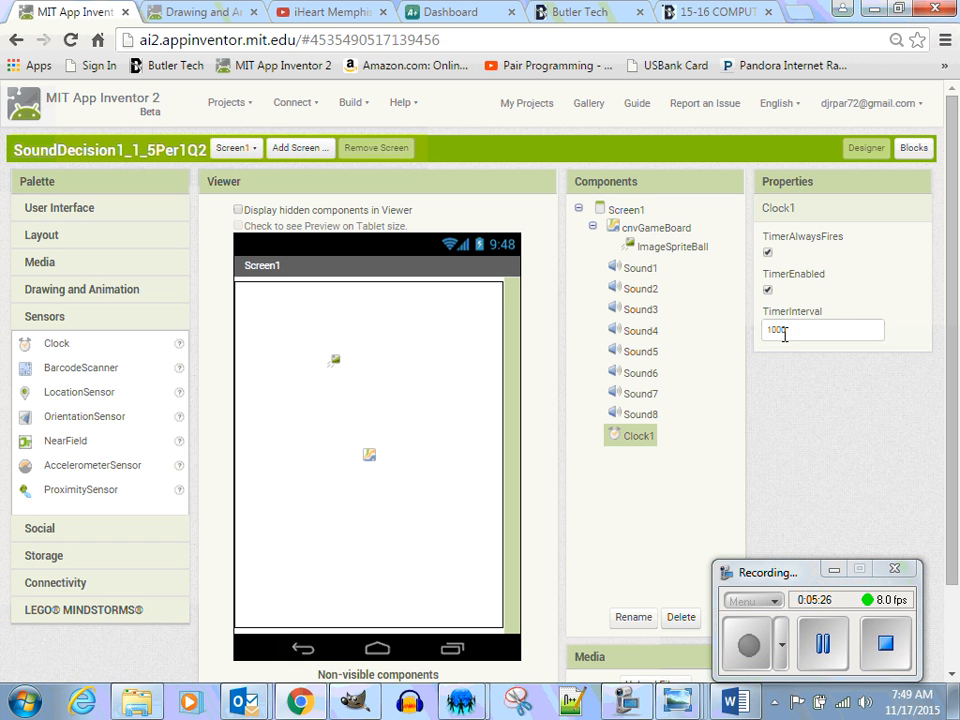
pyautogui.doubleClick(795, 330)
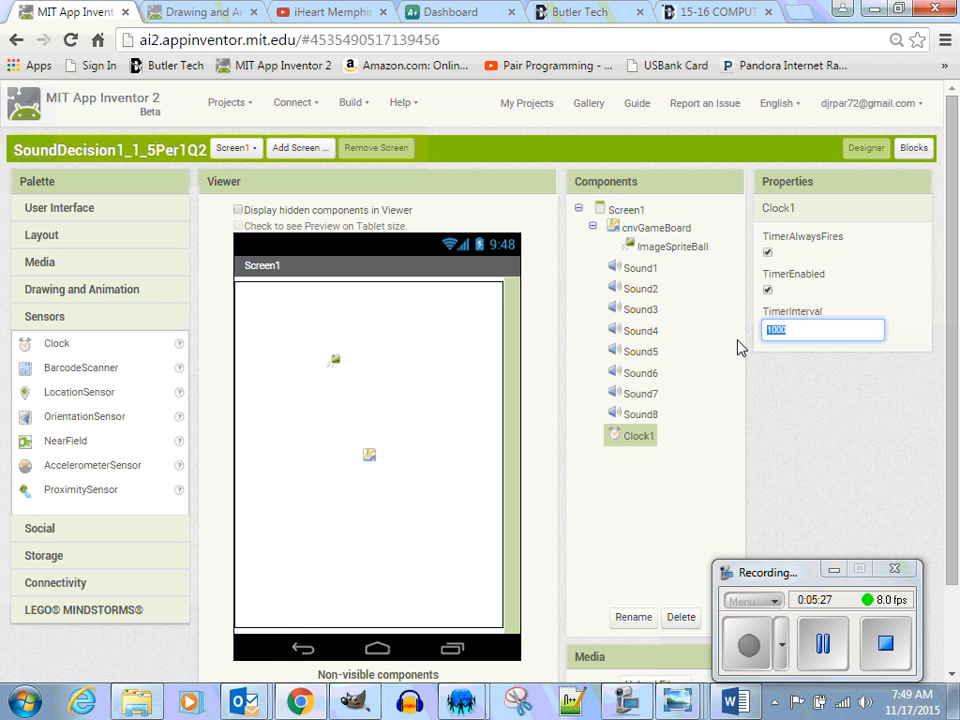
pyautogui.write('500')
pyautogui.press('Return')
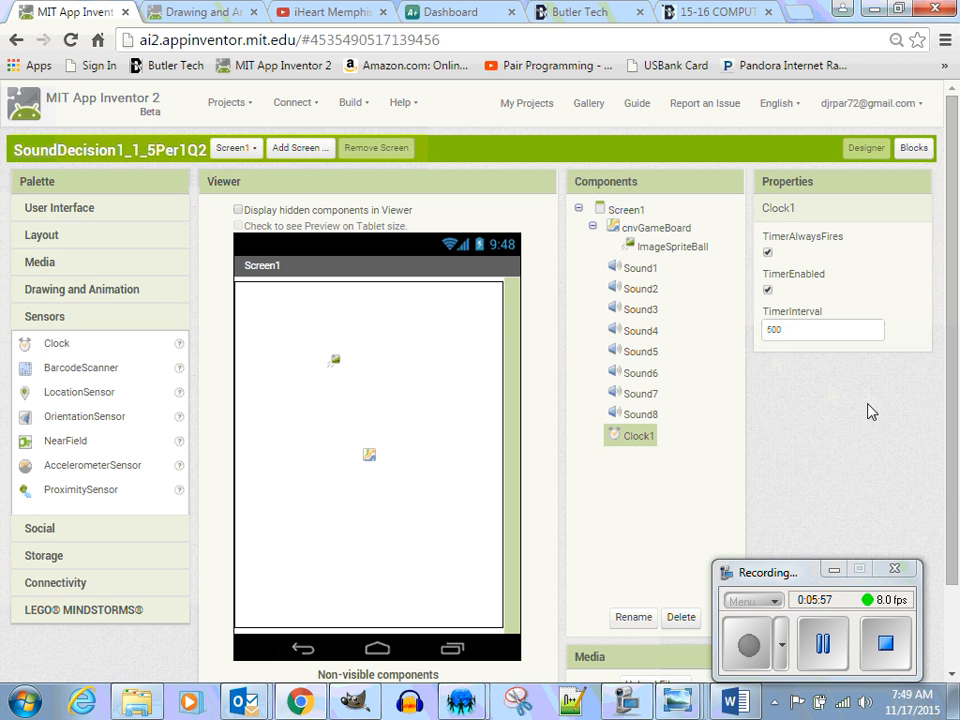
pyautogui.moveTo(795, 328); pyautogui.dragTo(763, 330)
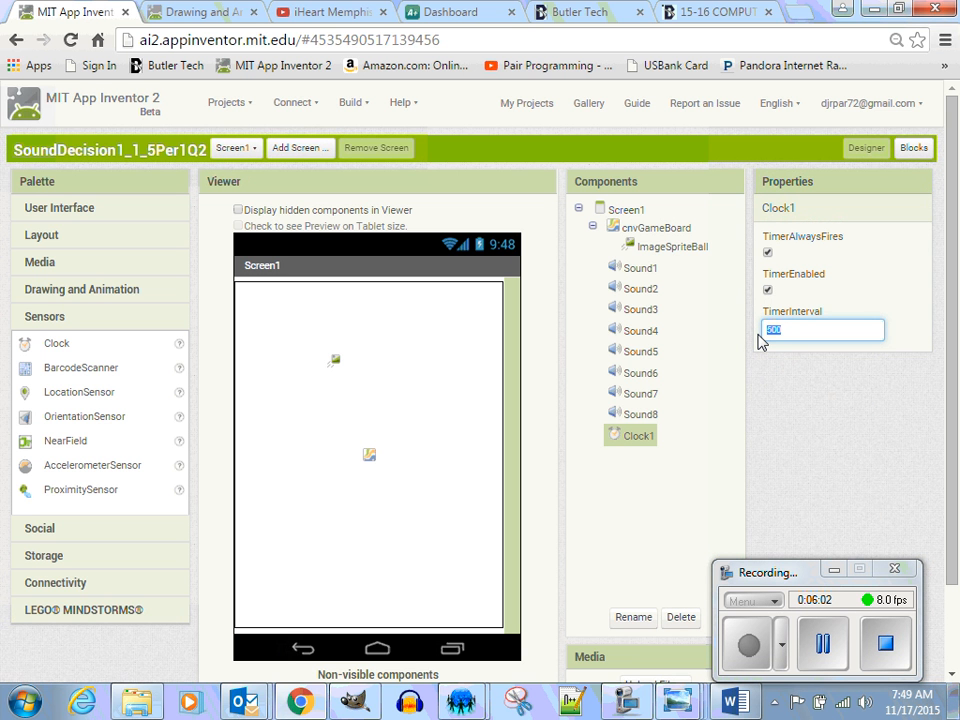
pyautogui.click(810, 492)
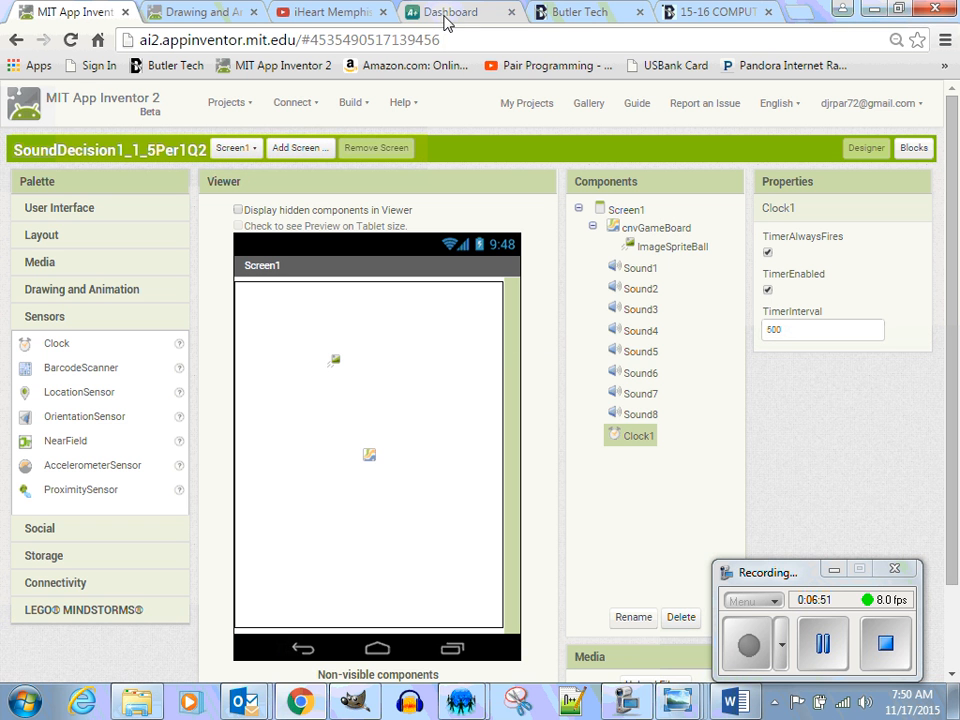
# Search Google Images for "tennis court" in a new browser tab
pyautogui.click(796, 13)
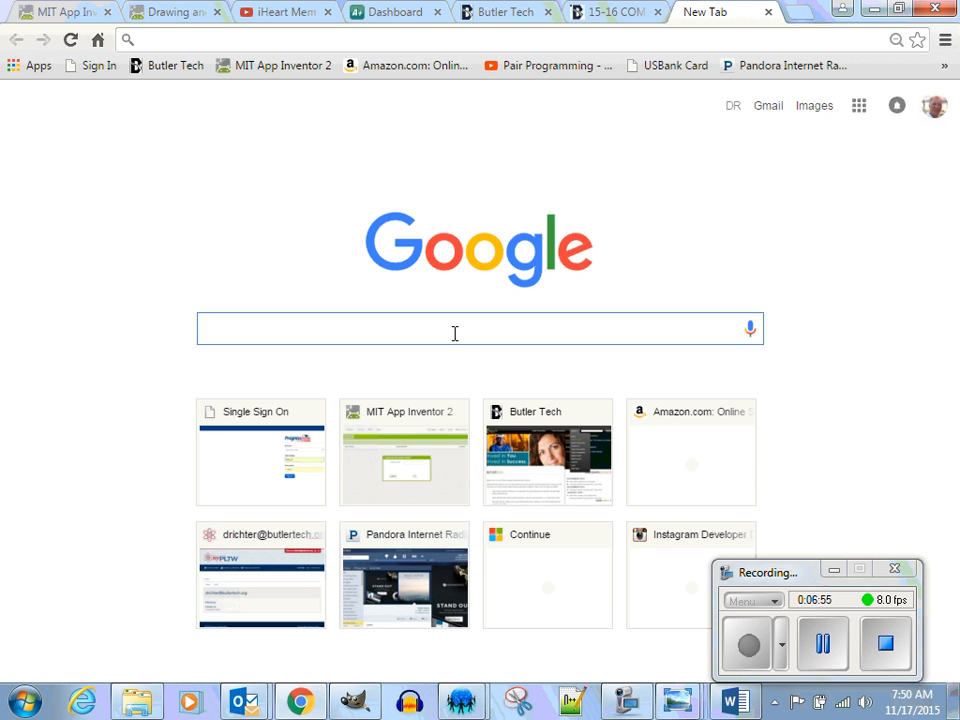
pyautogui.write('tennis court')
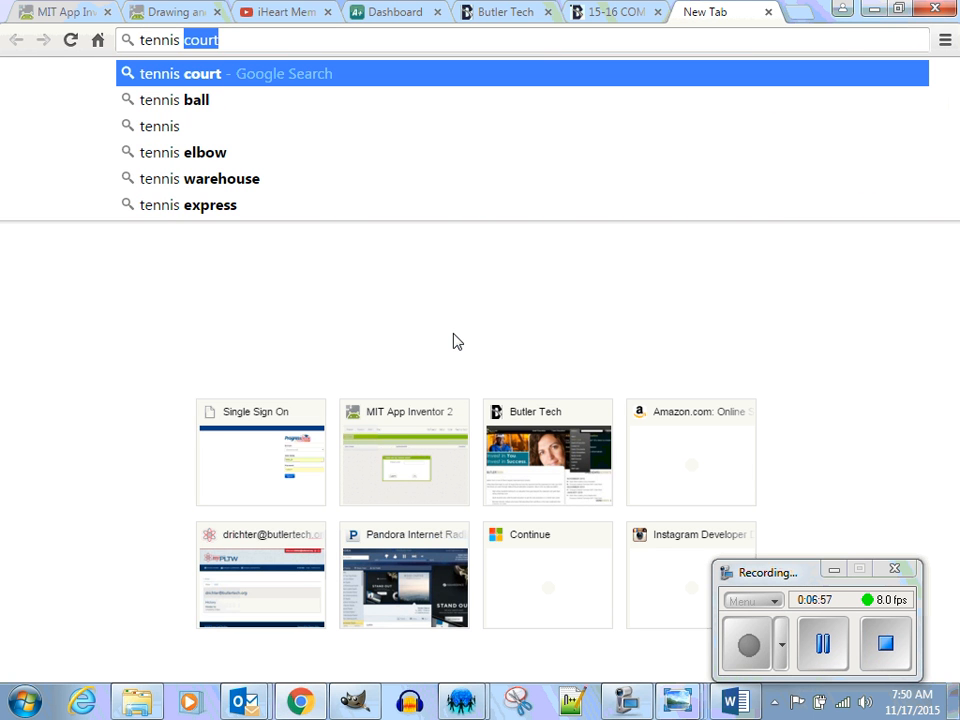
pyautogui.click(191, 80)
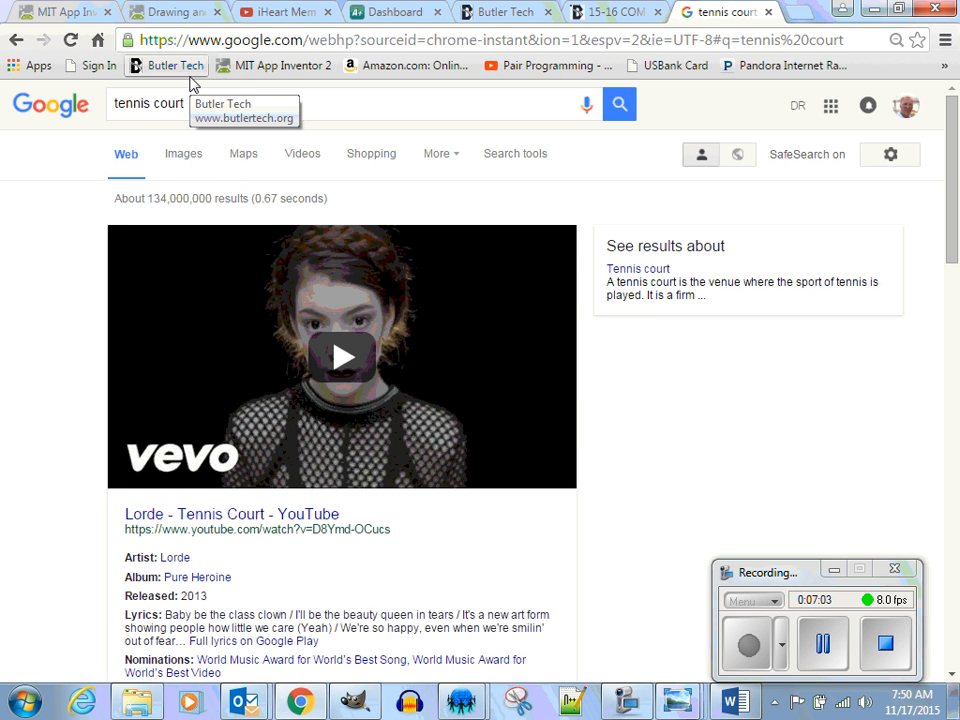
pyautogui.click(181, 157)
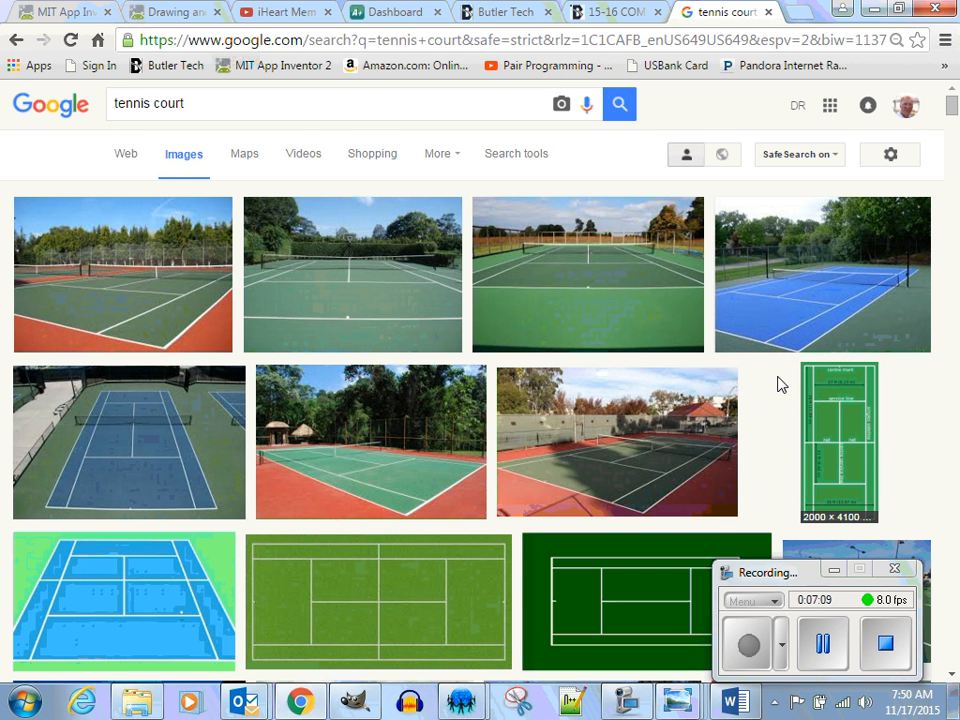
# Preview the overhead blue court photo and the flat green court diagrams among the related images to compare them as backgrounds
pyautogui.click(129, 440)
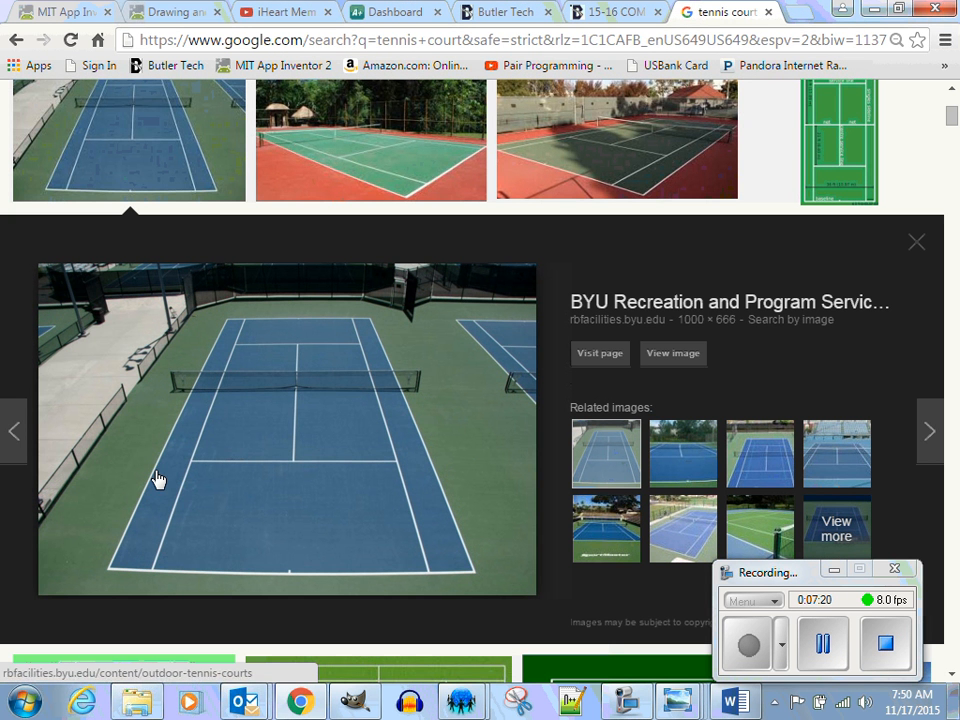
pyautogui.click(16, 40)
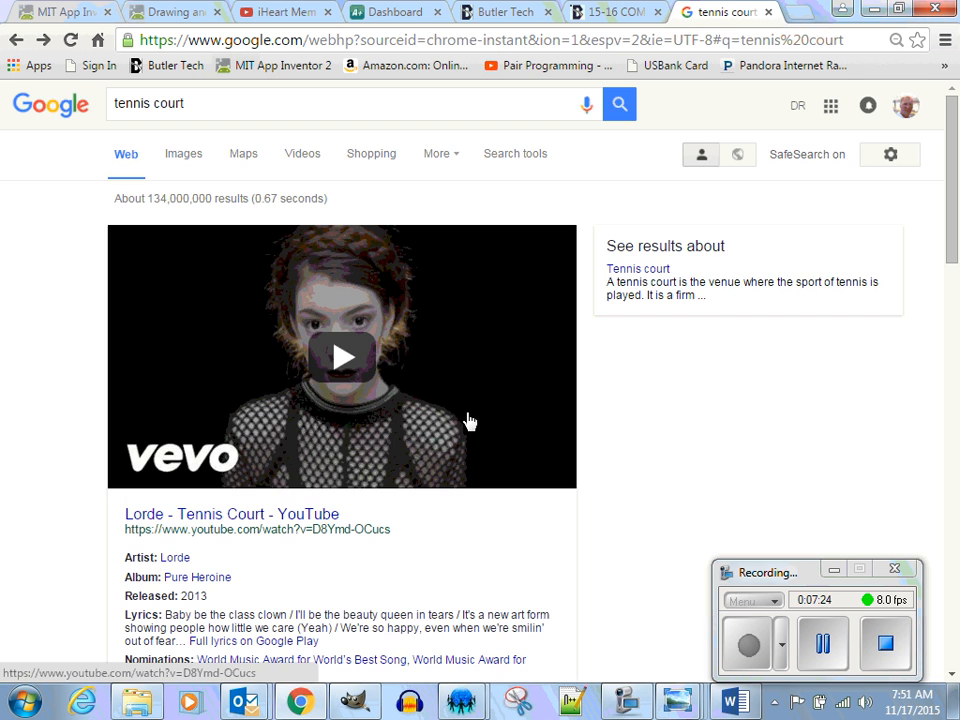
pyautogui.click(193, 157)
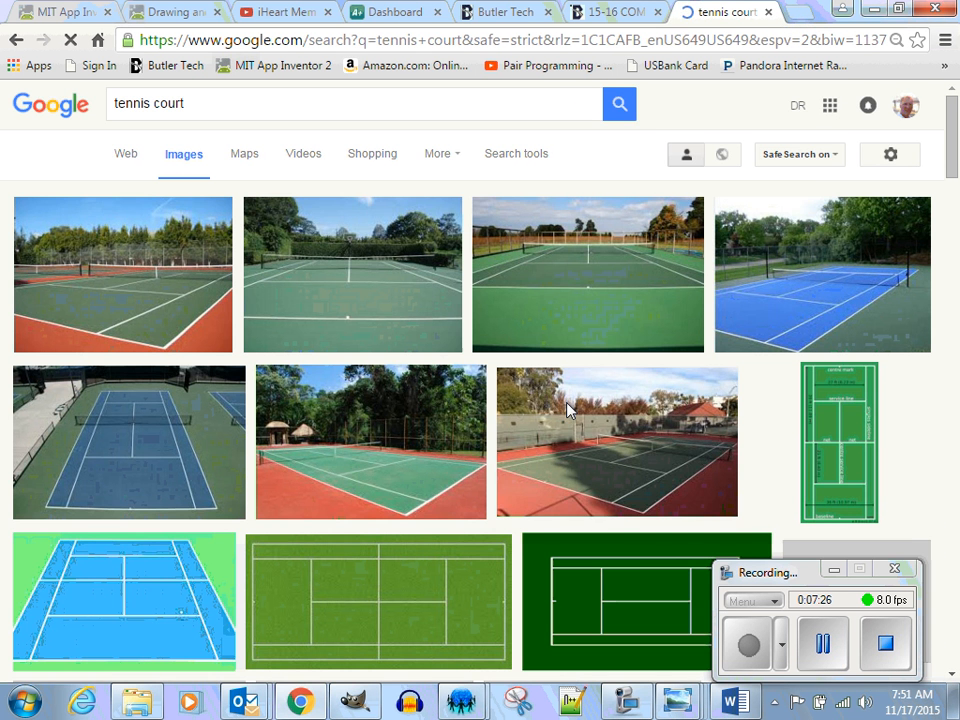
pyautogui.click(629, 598)
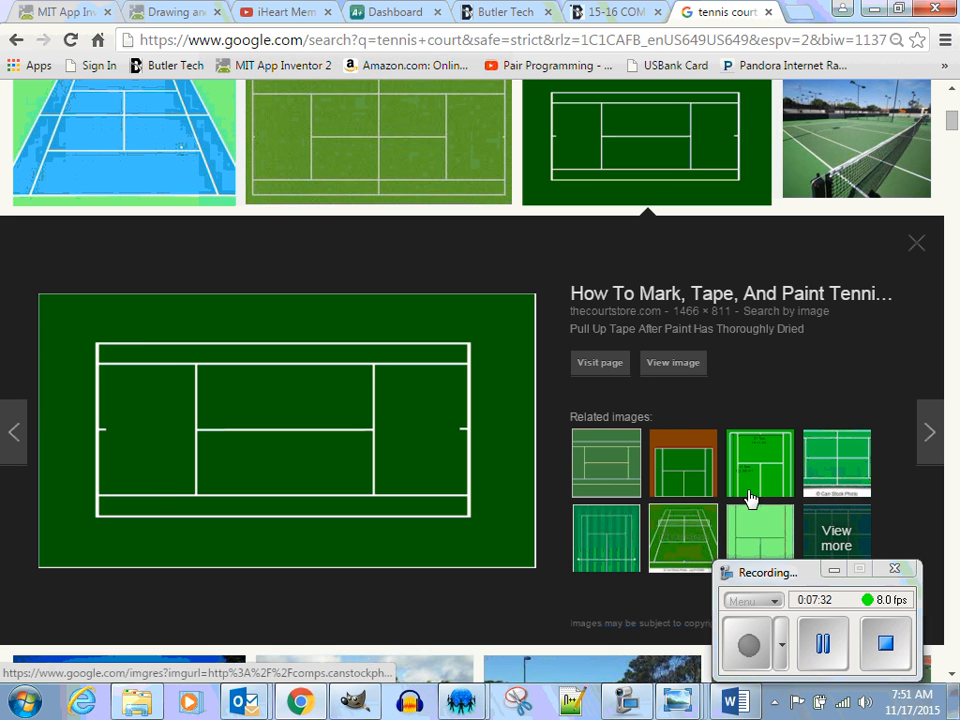
pyautogui.click(833, 479)
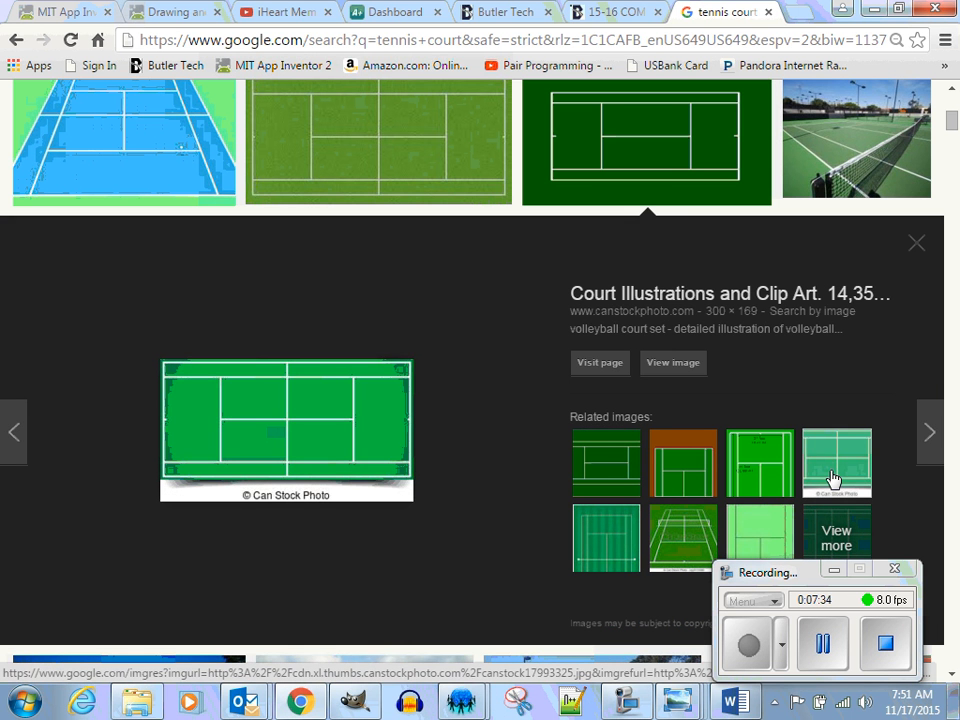
pyautogui.click(767, 467)
pyautogui.click(690, 497)
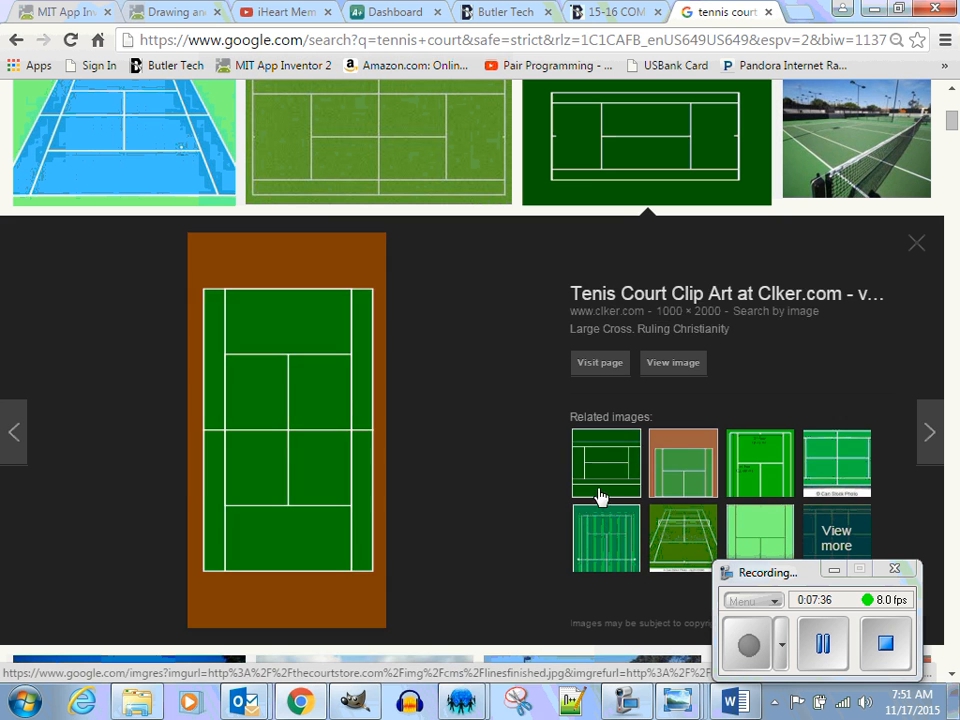
pyautogui.click(600, 497)
pyautogui.click(707, 482)
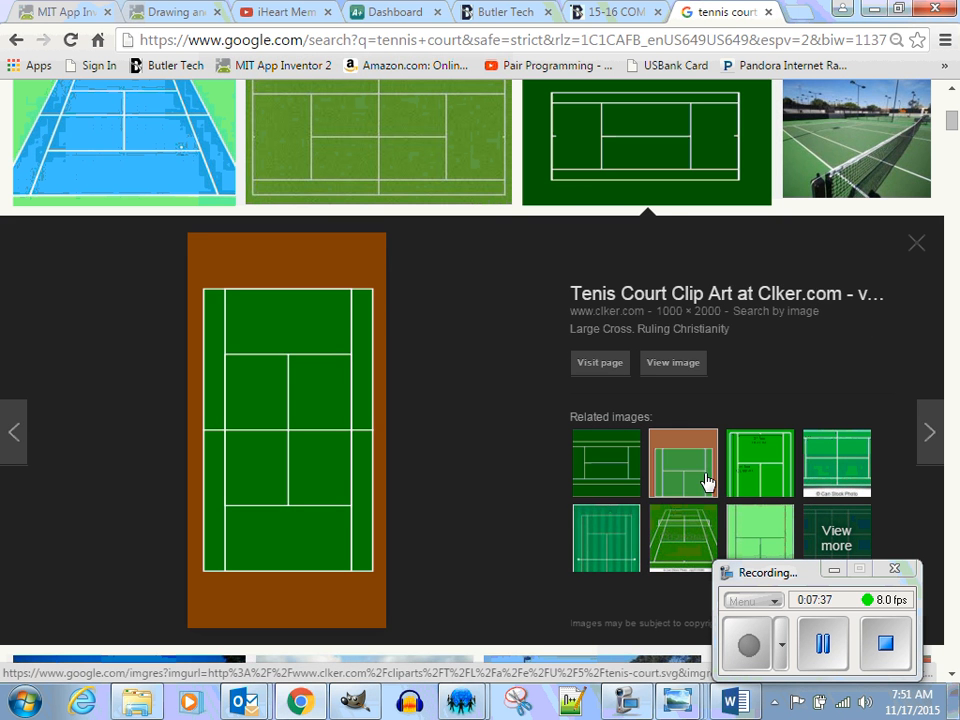
pyautogui.click(693, 553)
pyautogui.click(626, 546)
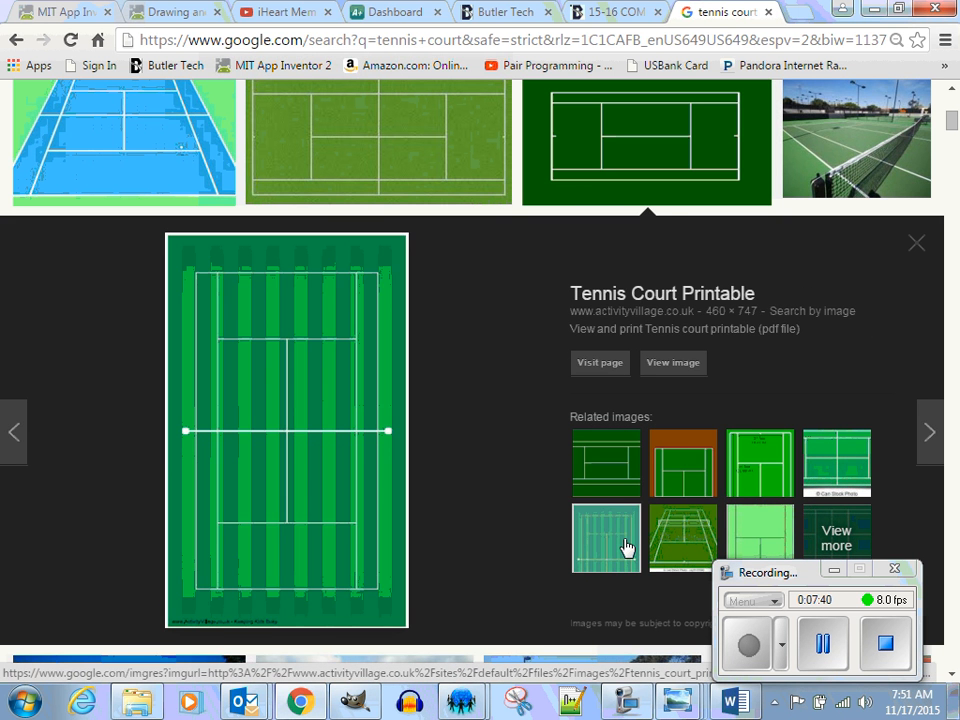
pyautogui.click(681, 528)
pyautogui.click(677, 486)
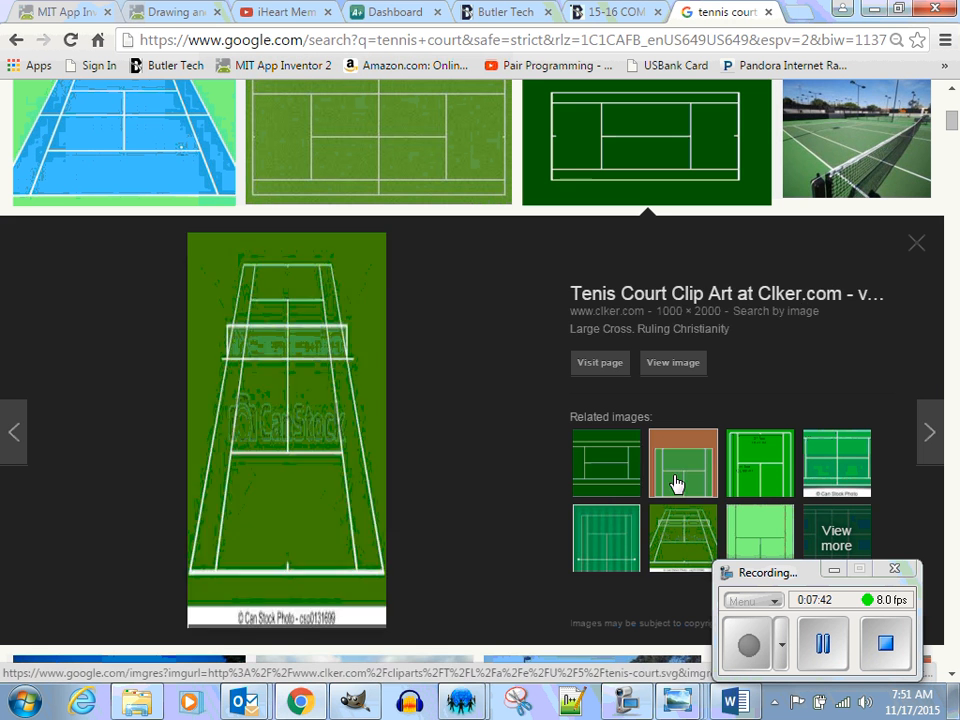
pyautogui.click(615, 476)
pyautogui.click(617, 540)
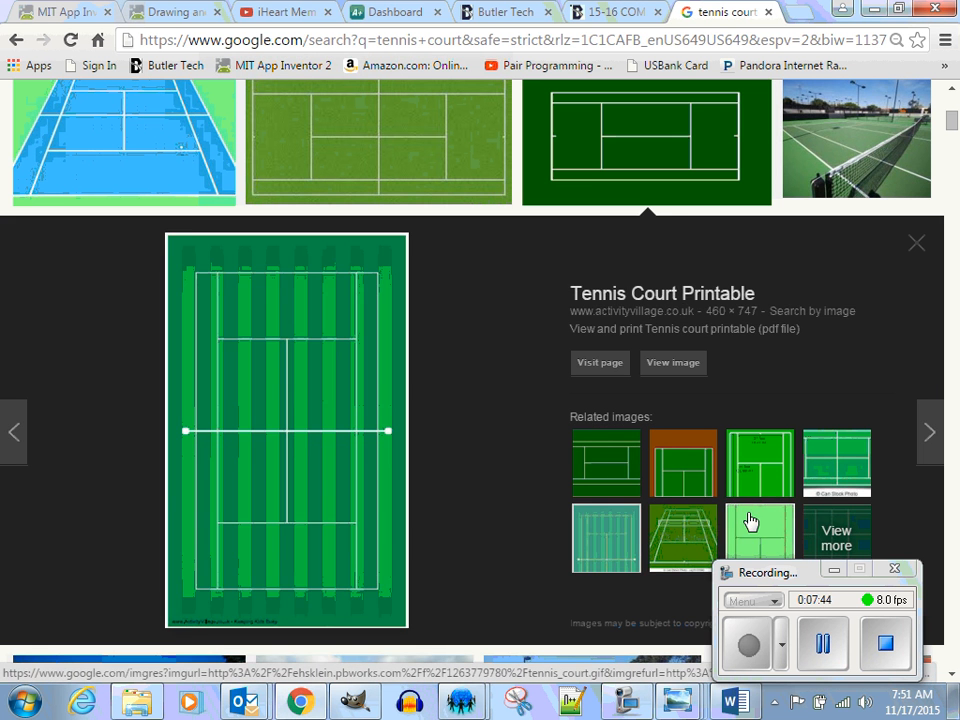
pyautogui.click(754, 528)
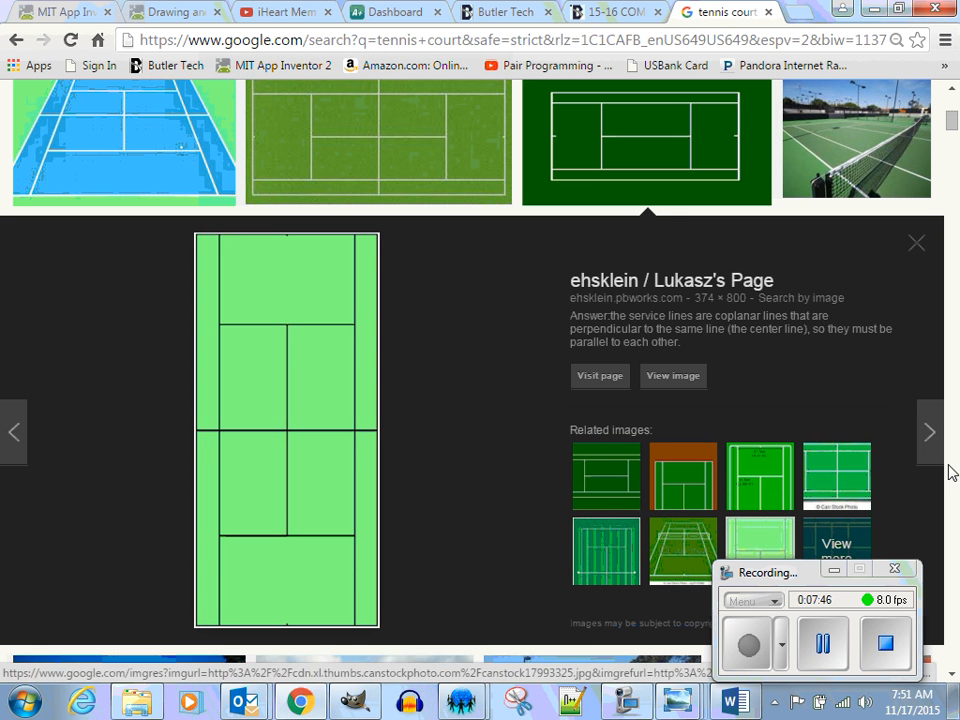
# Open the full set of related court images and preview the green court diagrams with brown surrounds
pyautogui.click(835, 550)
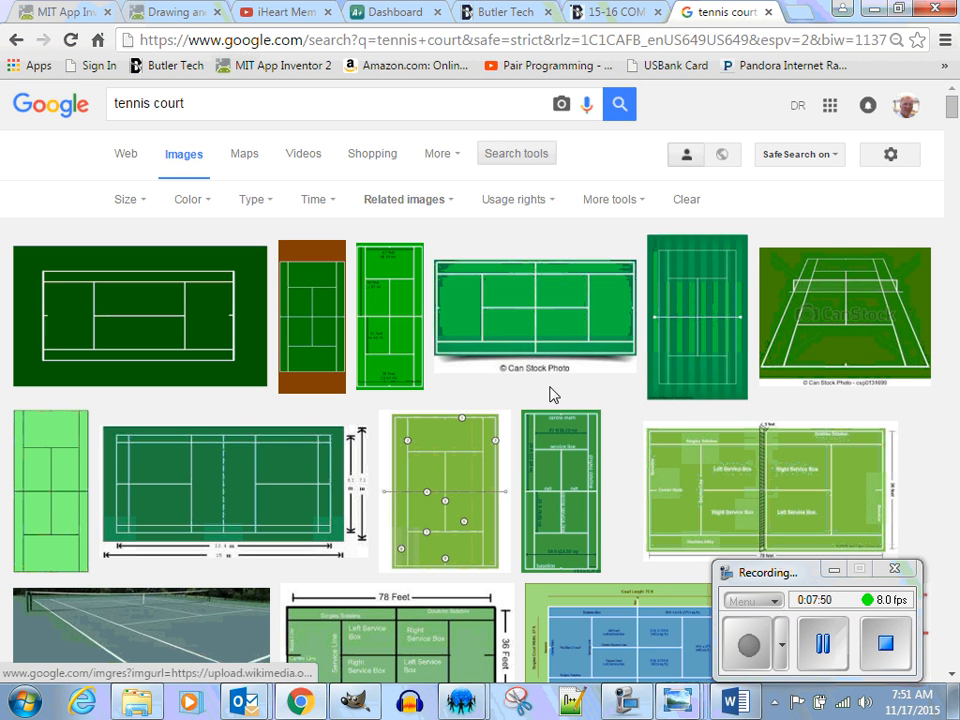
pyautogui.click(301, 326)
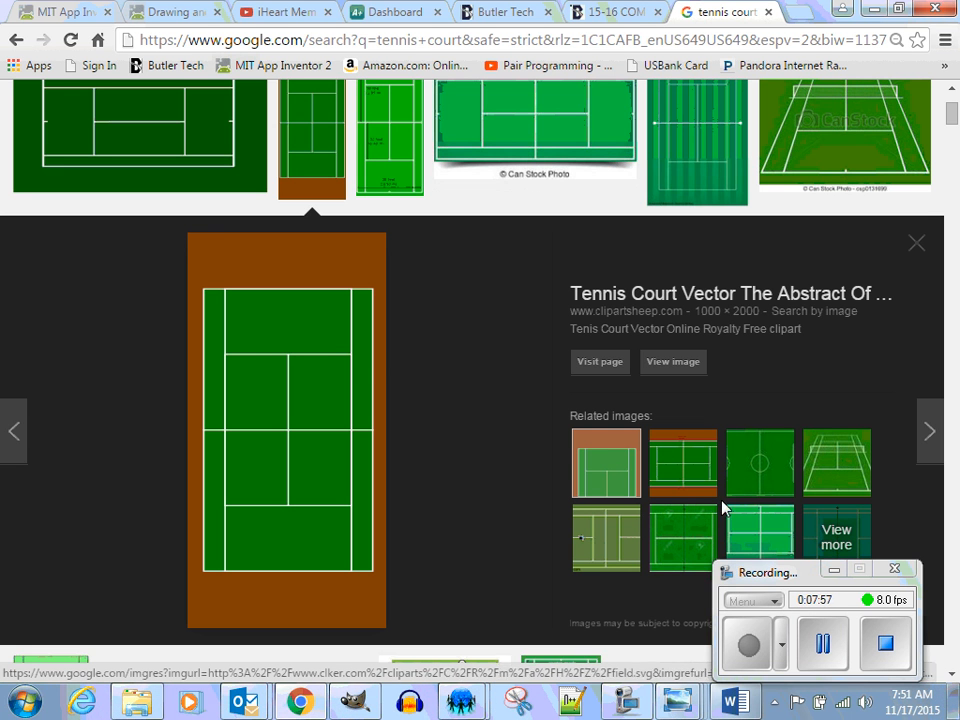
pyautogui.click(695, 466)
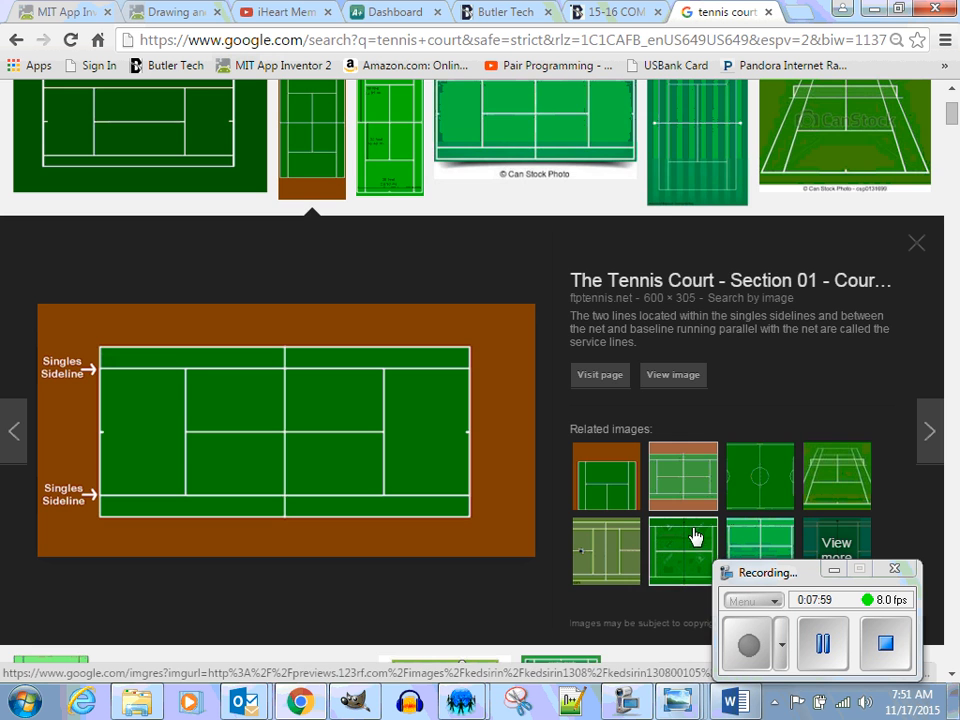
pyautogui.scroll(-2, 690, 536)
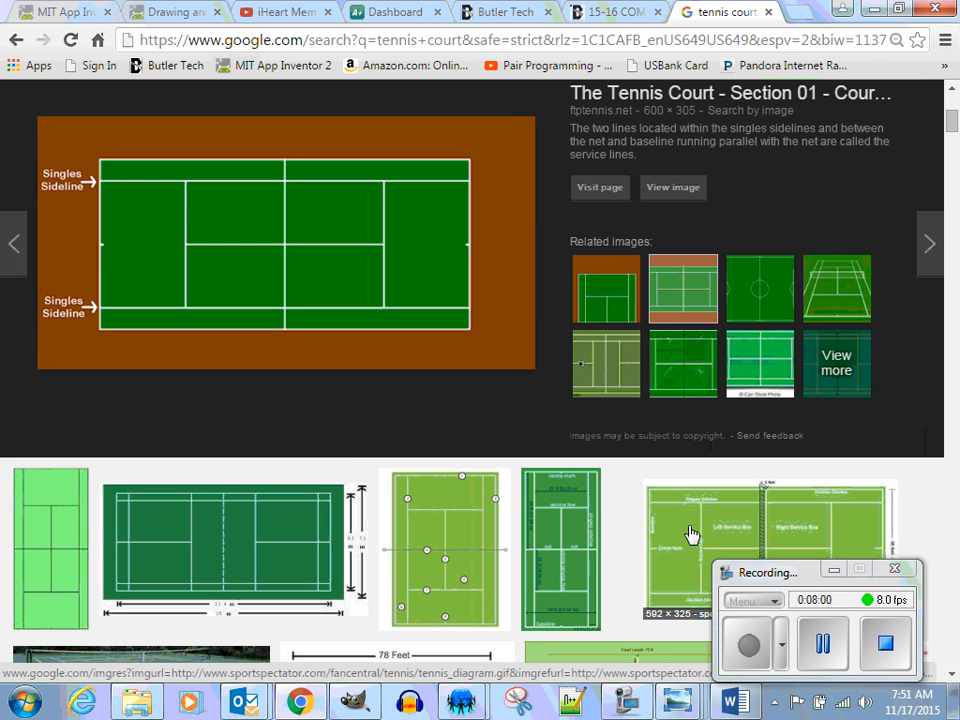
# Examine further tennis court image results from the original search and preview the decoturf.com blue court image
pyautogui.click(16, 40)
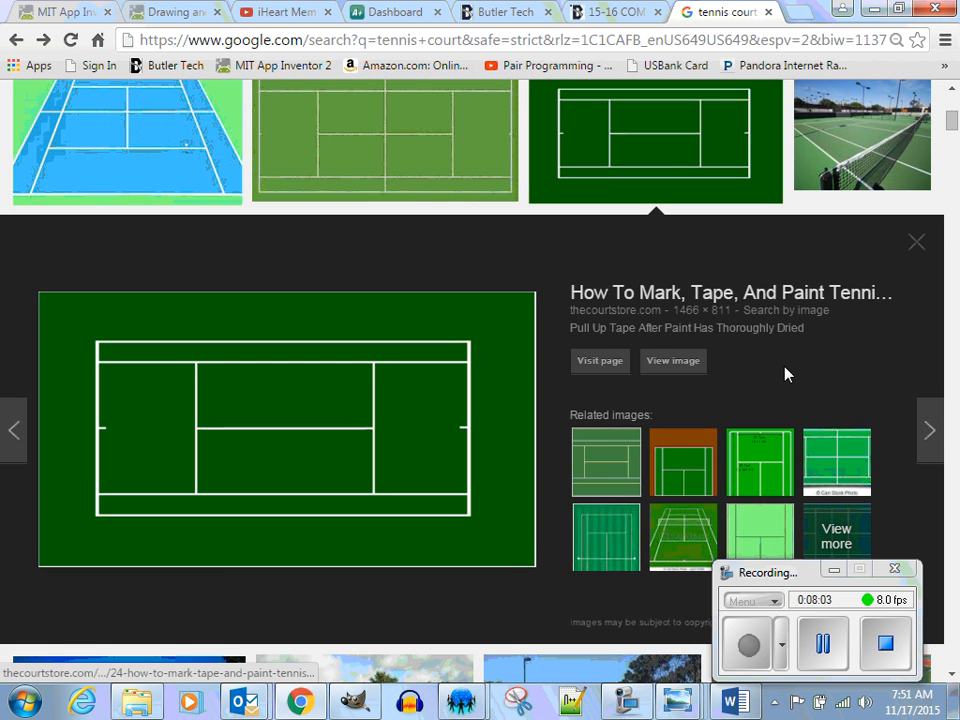
pyautogui.scroll(-4, 785, 374)
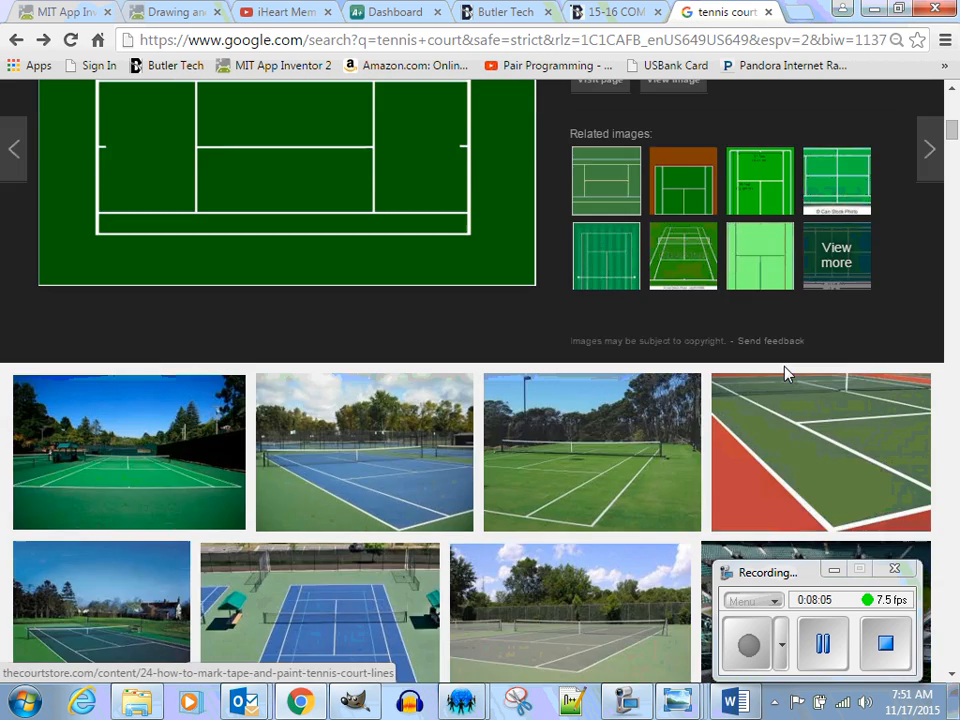
pyautogui.scroll(-7, 785, 374)
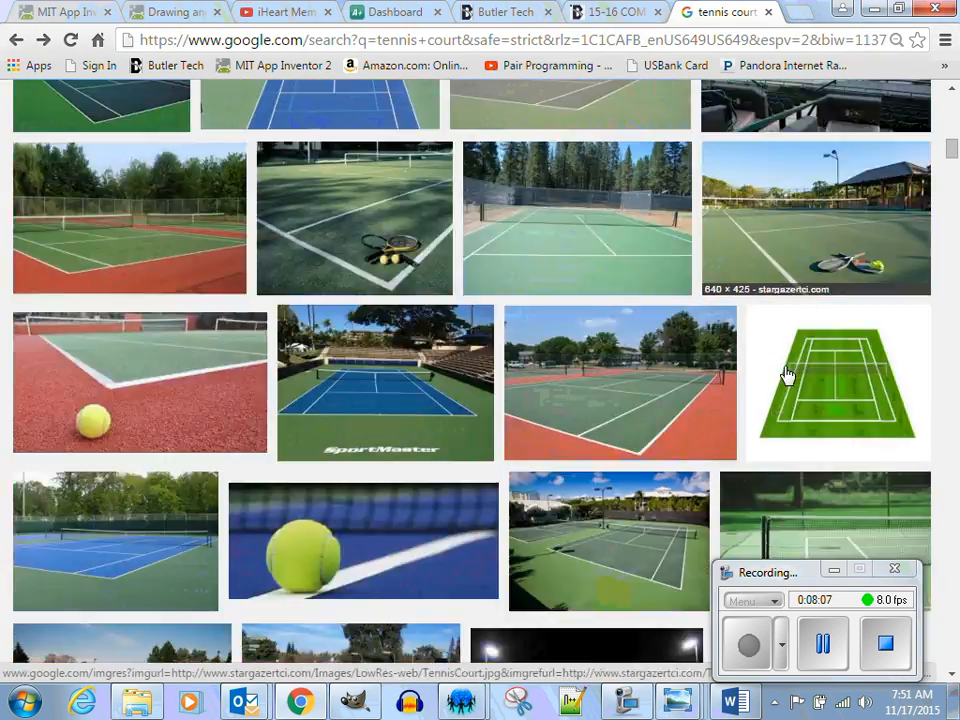
pyautogui.scroll(-8, 785, 374)
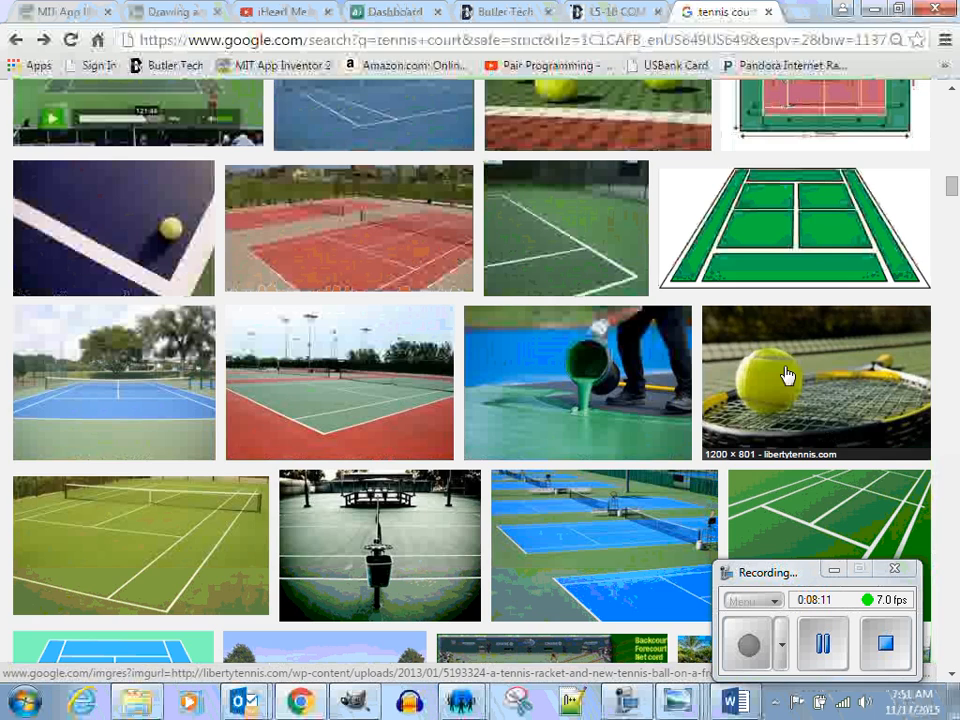
pyautogui.scroll(-5, 785, 374)
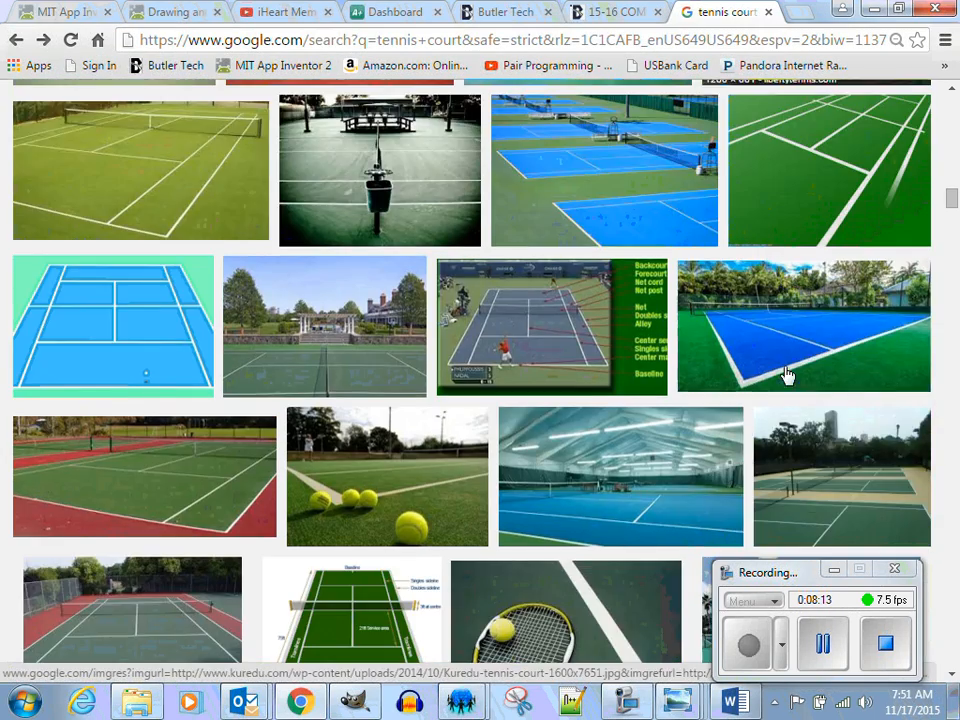
pyautogui.scroll(-8, 785, 374)
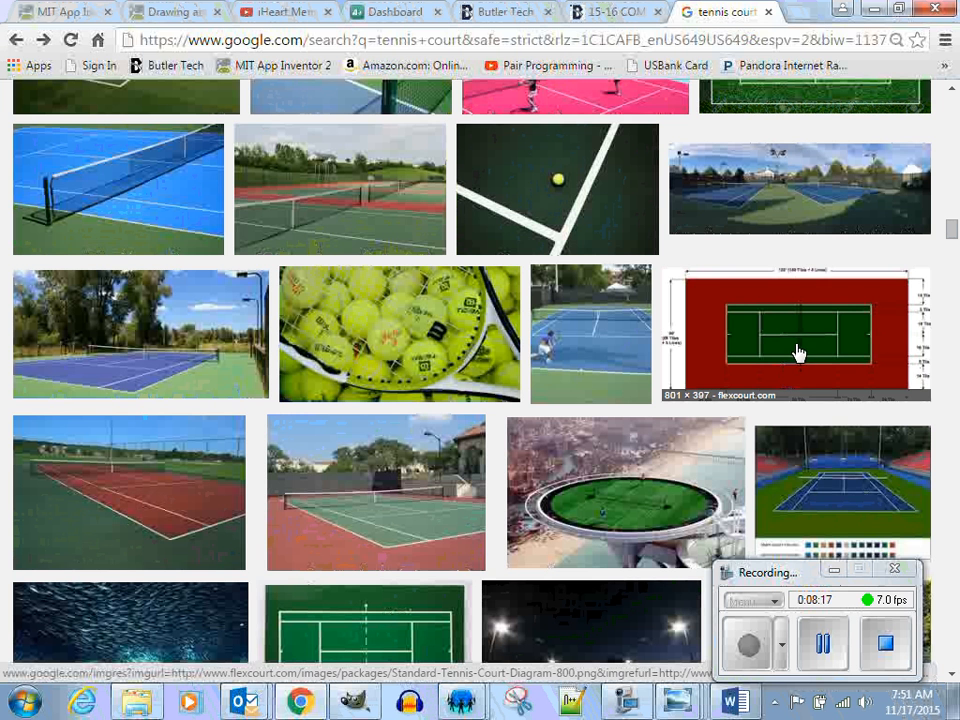
pyautogui.click(859, 488)
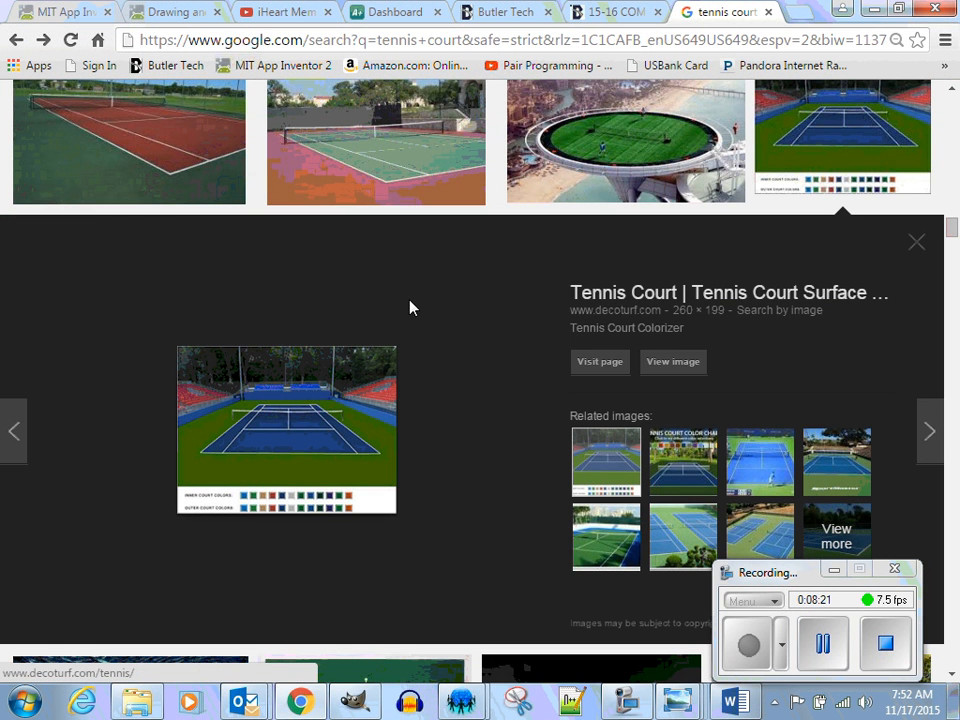
pyautogui.click(16, 40)
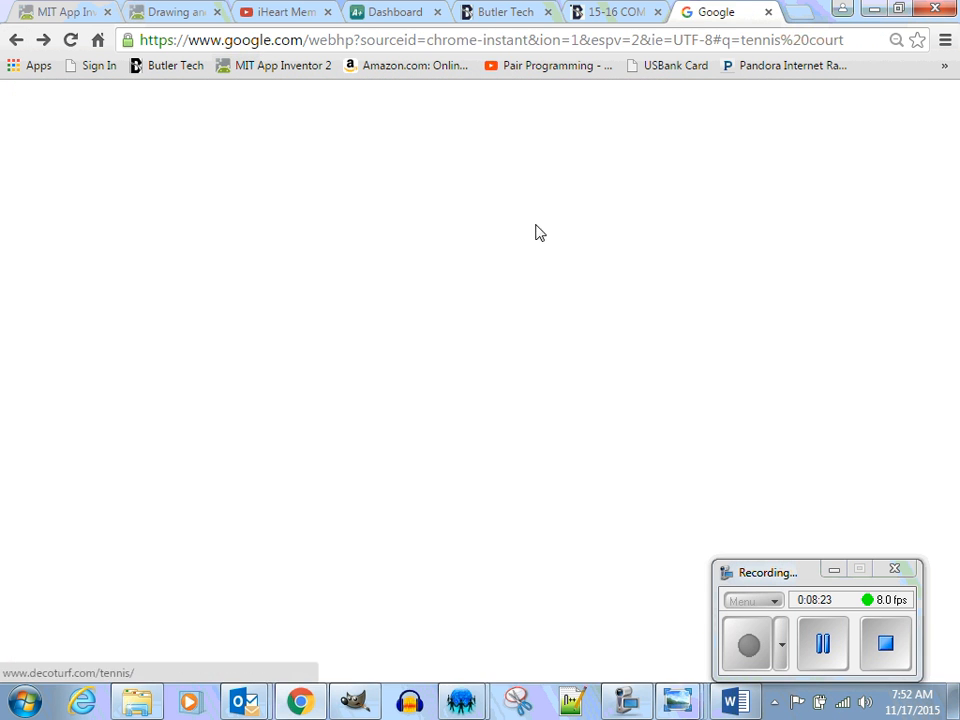
# Open the full-size dark green court diagram from thecourtstore.com and save it as linesfinished (JPEG) in the 1.1.5 SoundDecisionQ2 folder
pyautogui.click(178, 157)
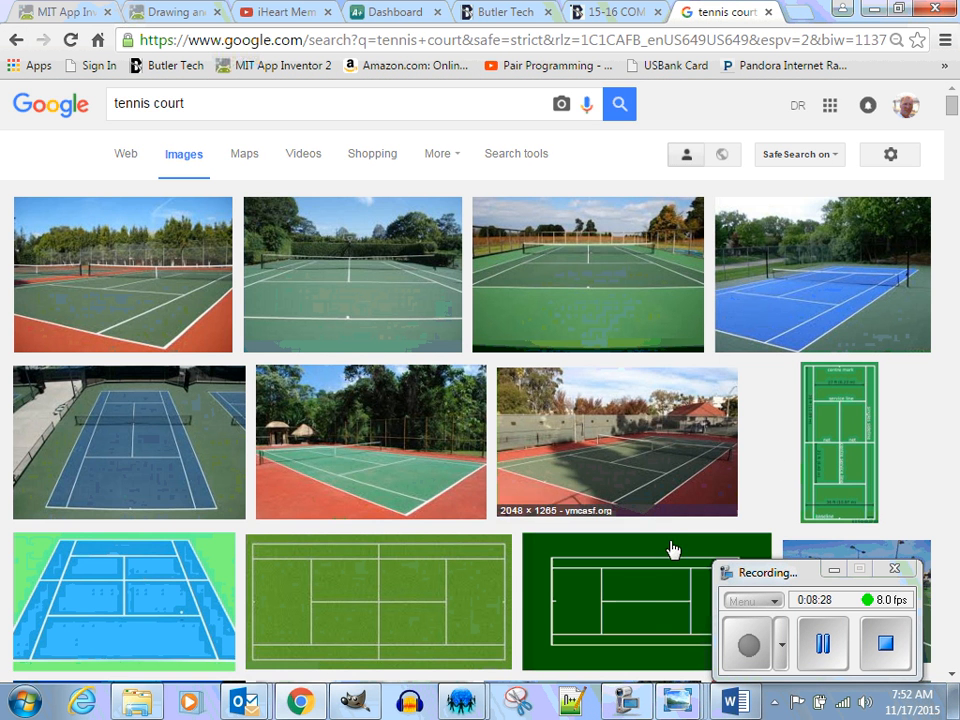
pyautogui.click(636, 603)
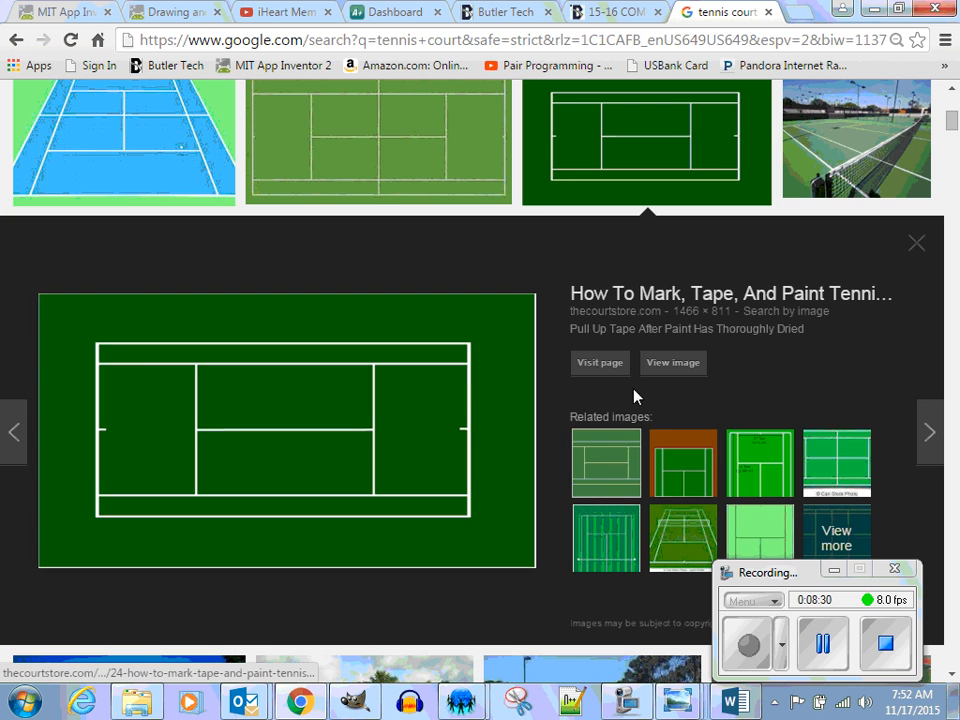
pyautogui.click(665, 365)
pyautogui.rightClick(431, 333)
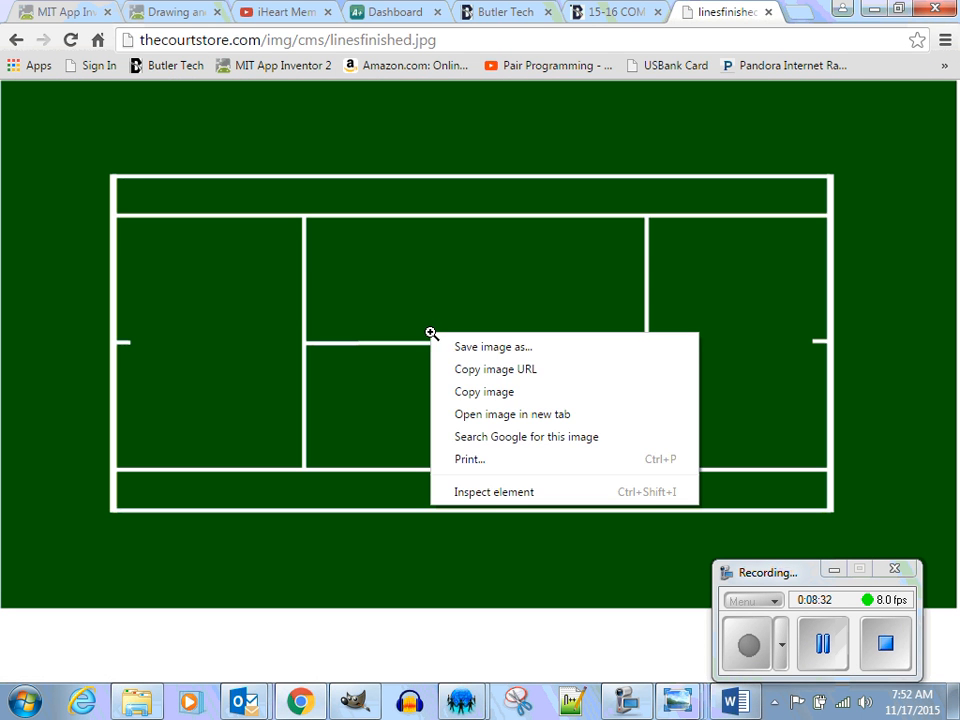
pyautogui.click(483, 347)
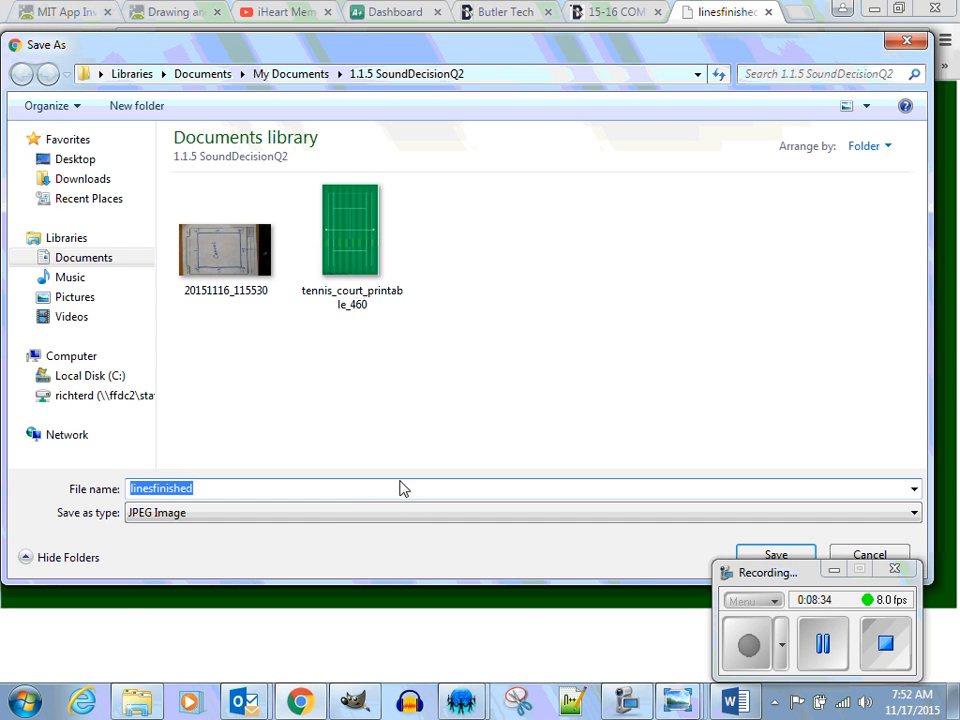
pyautogui.click(776, 556)
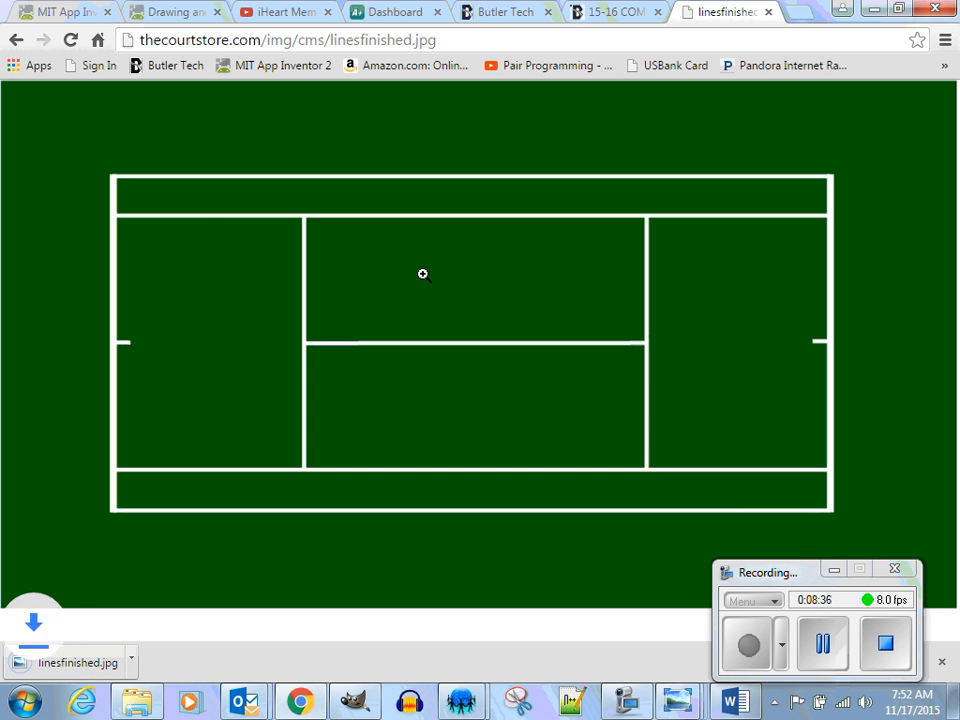
pyautogui.click(13, 40)
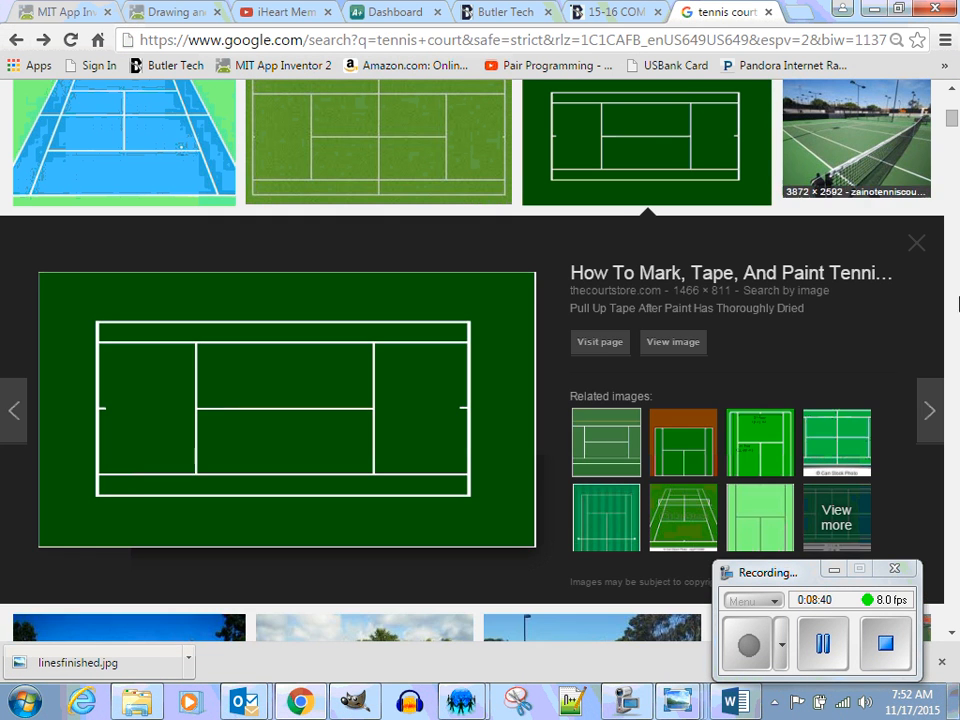
pyautogui.scroll(5, 955, 130)
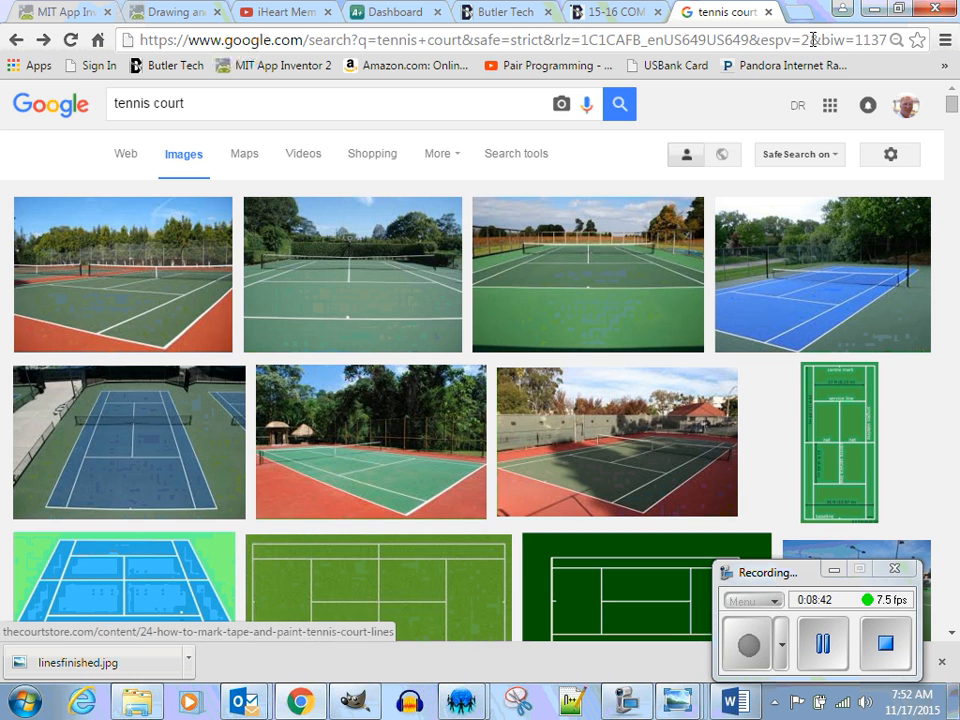
# Search Google Images for "tennis ball" in a new browser tab
pyautogui.click(806, 14)
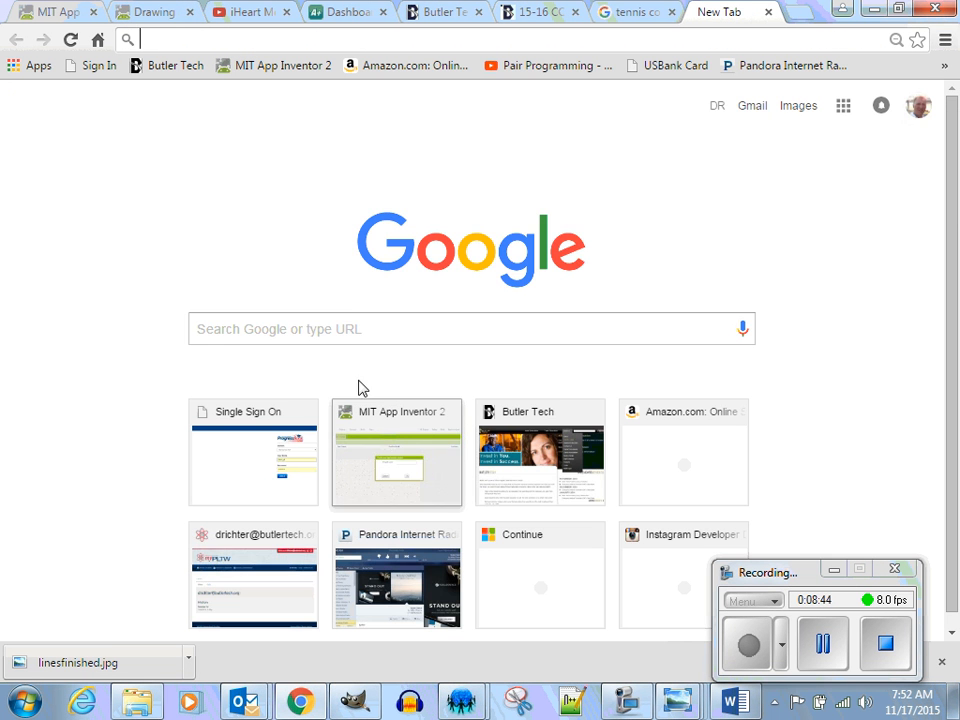
pyautogui.click(350, 340)
pyautogui.write('tennis ')
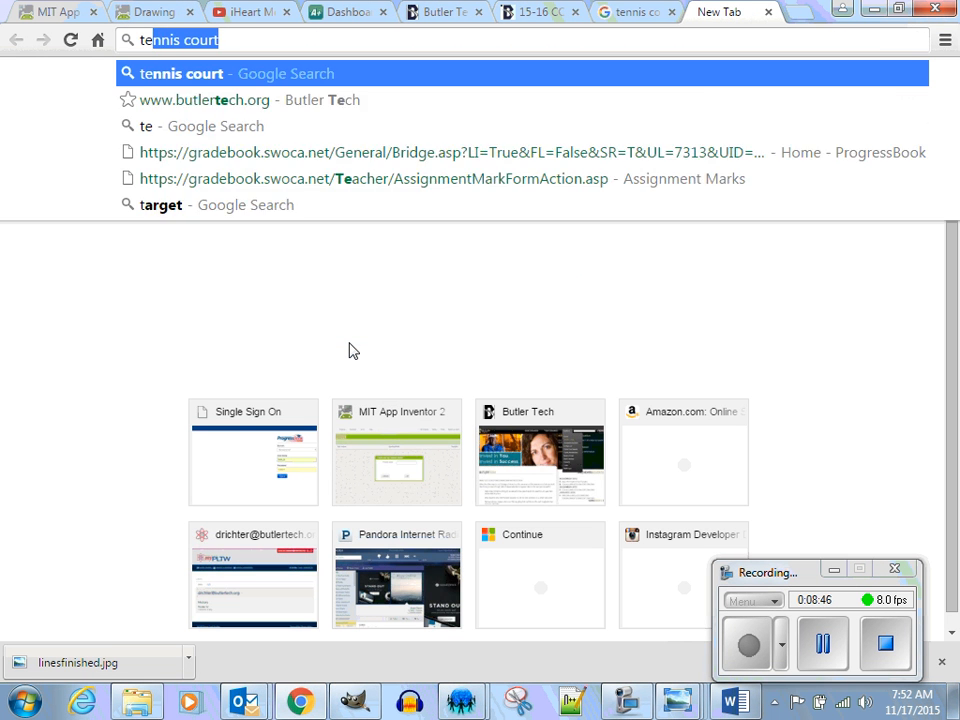
pyautogui.write('ball')
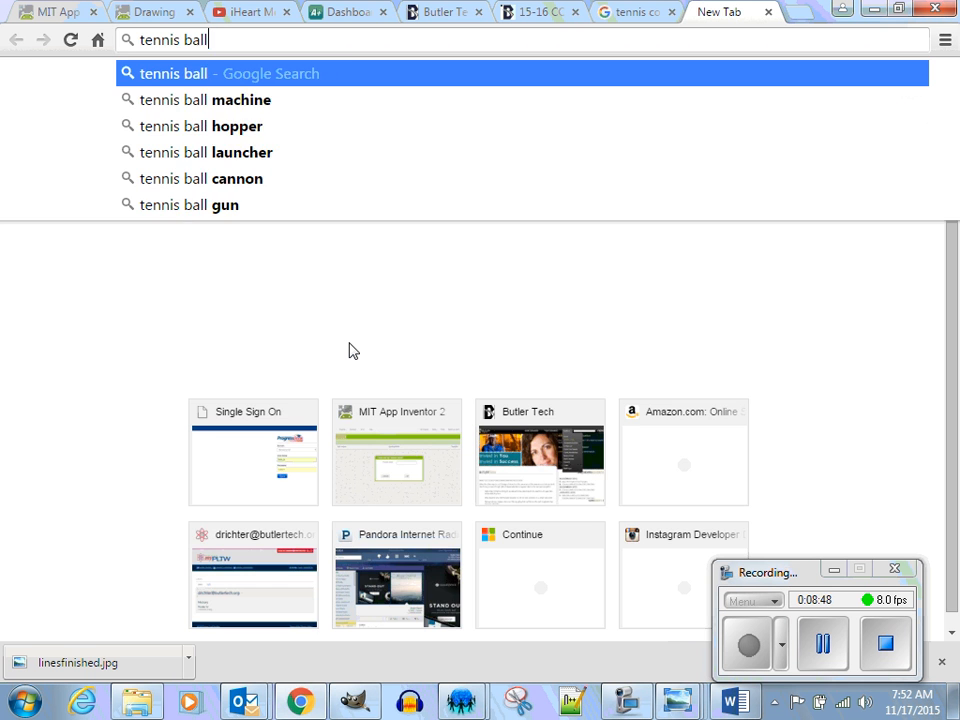
pyautogui.press('Return')
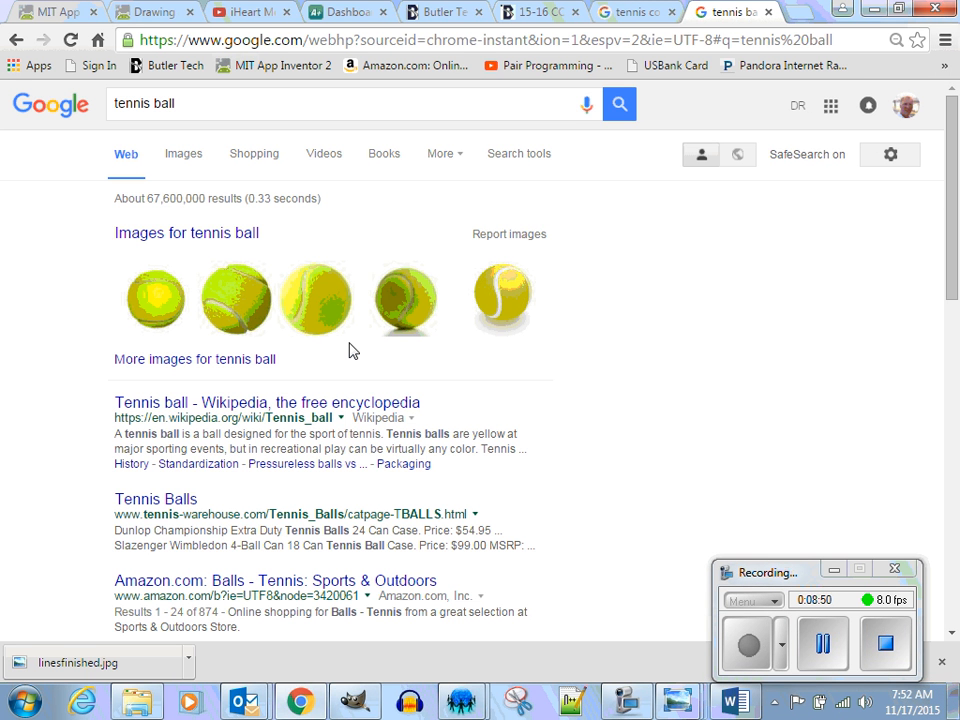
pyautogui.click(187, 157)
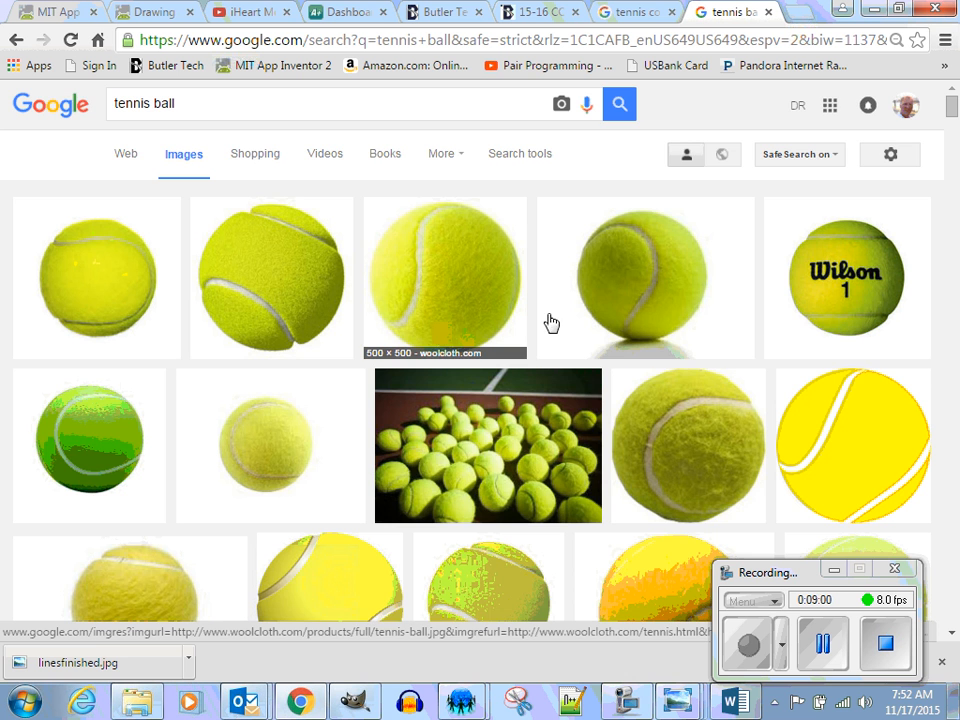
# Open the full-size Wilson 1 tennis ball image from nolimitsbasketball.com.au and save it as JPEG in the 1.1.5 SoundDecisionQ2 folder
pyautogui.click(855, 289)
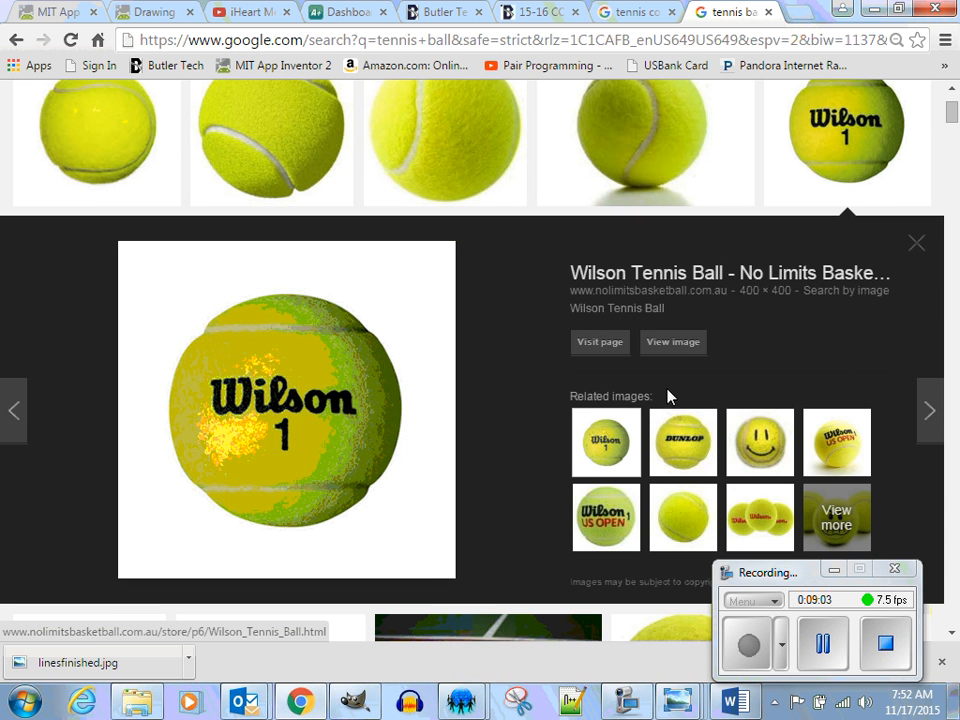
pyautogui.click(672, 342)
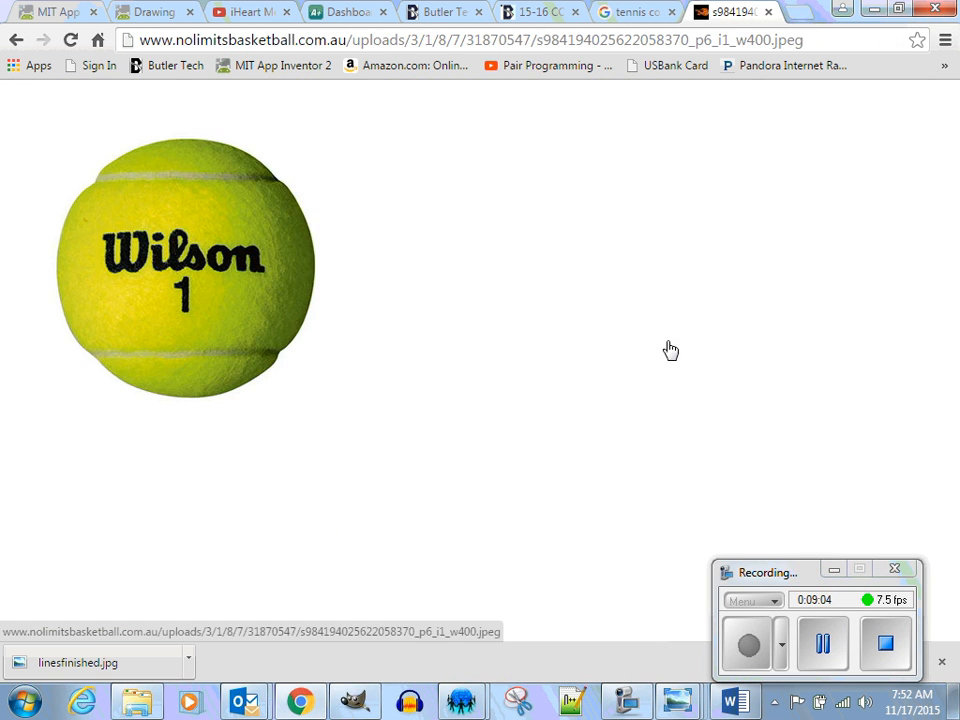
pyautogui.rightClick(236, 294)
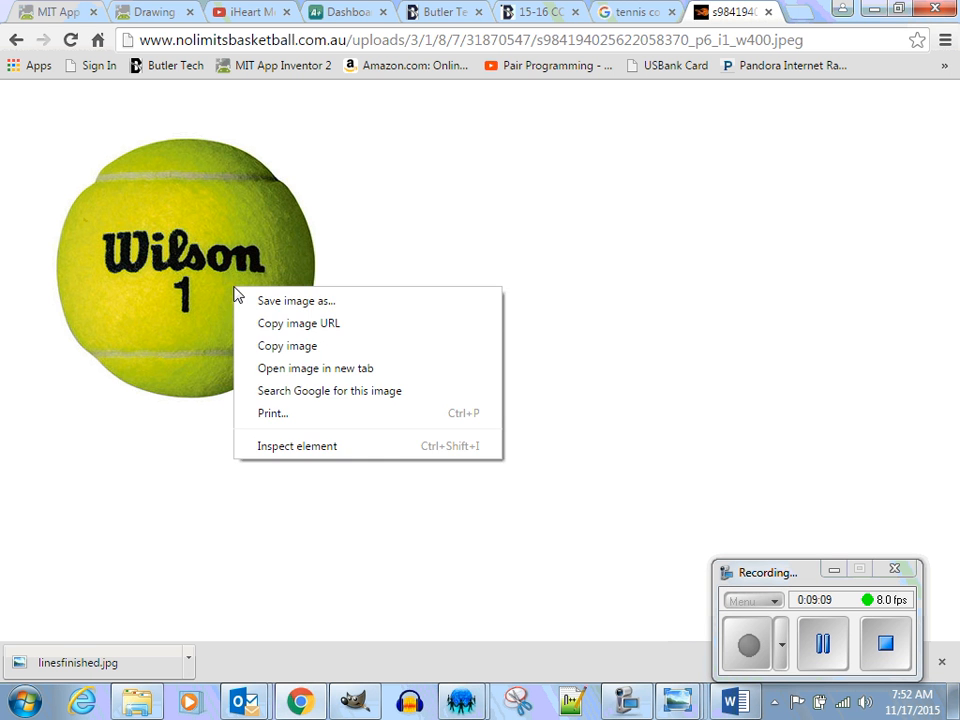
pyautogui.click(281, 301)
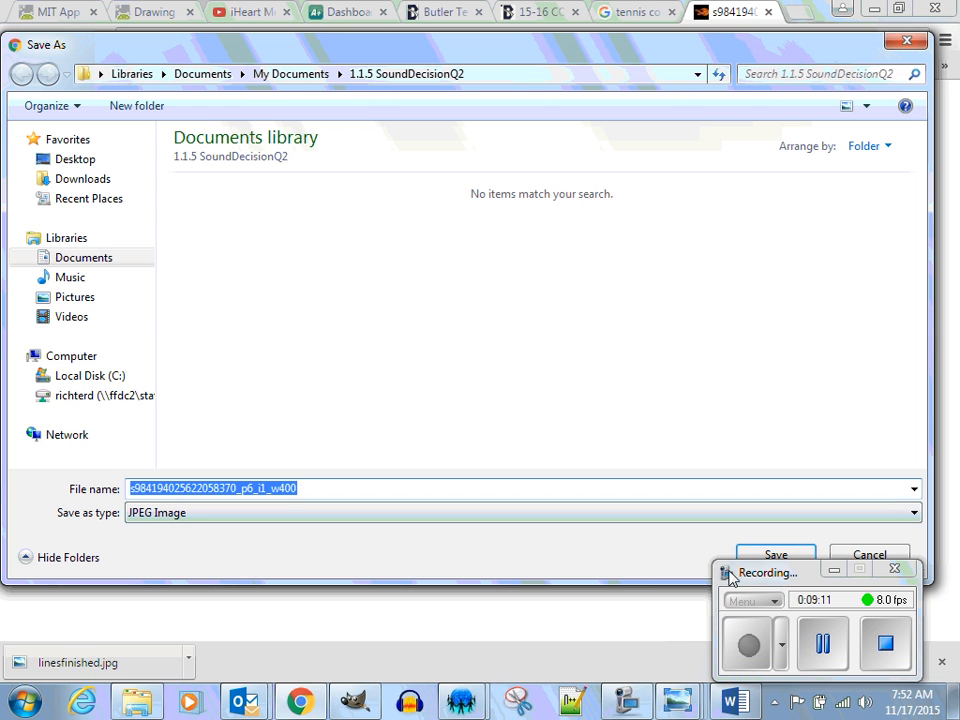
pyautogui.click(776, 557)
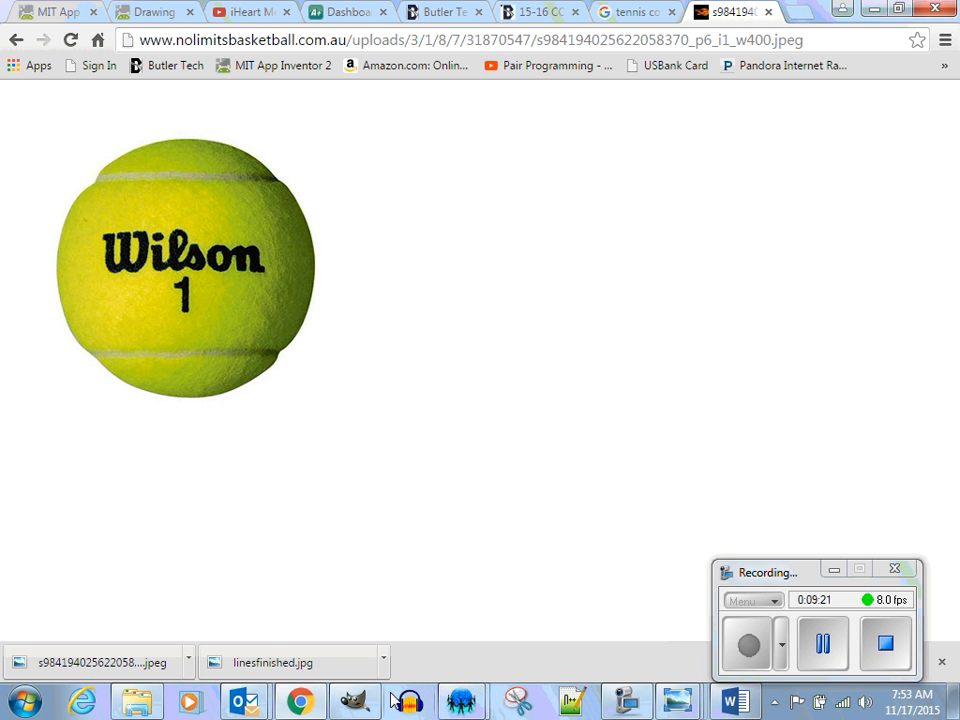
# Return to the MIT App Inventor project and add two image sprites to the canvas, one near its upper edge and one near its lower edge
pyautogui.moveTo(381, 703)
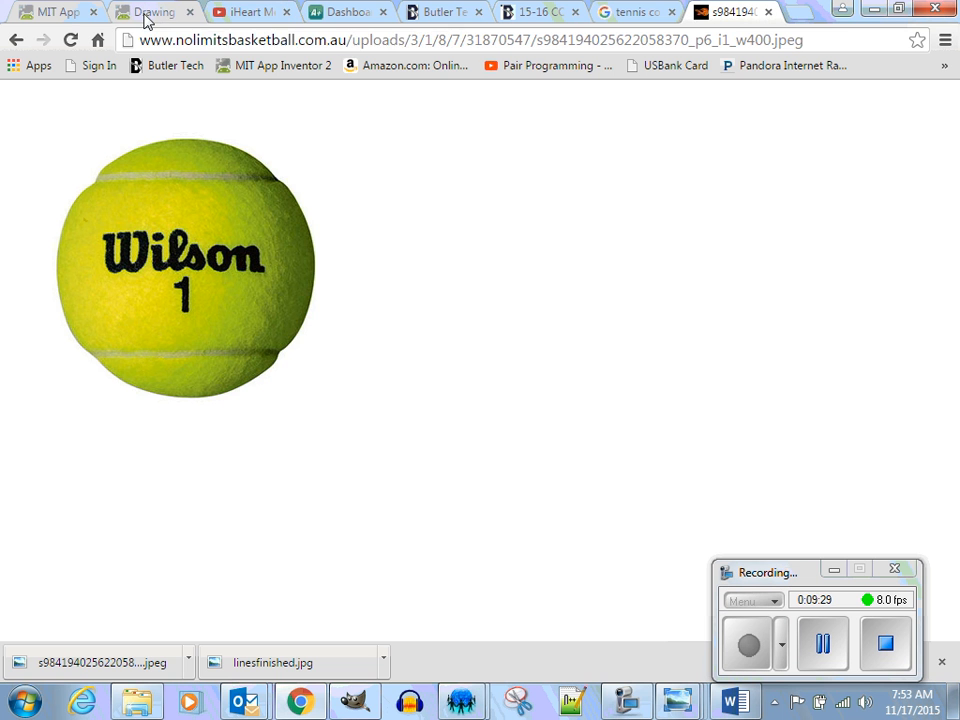
pyautogui.click(70, 15)
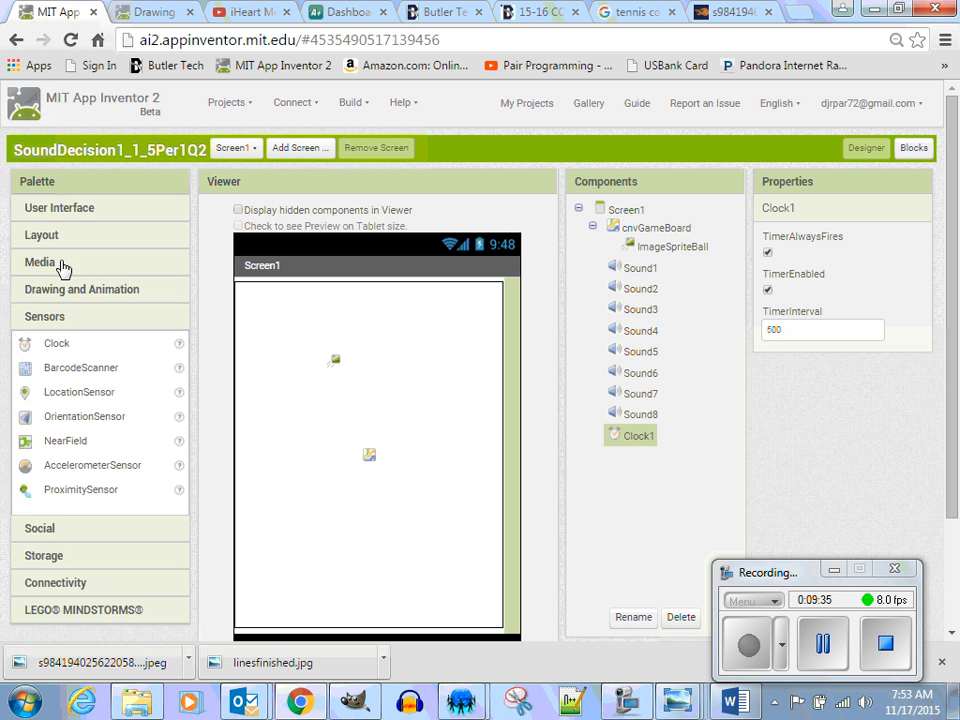
pyautogui.click(72, 298)
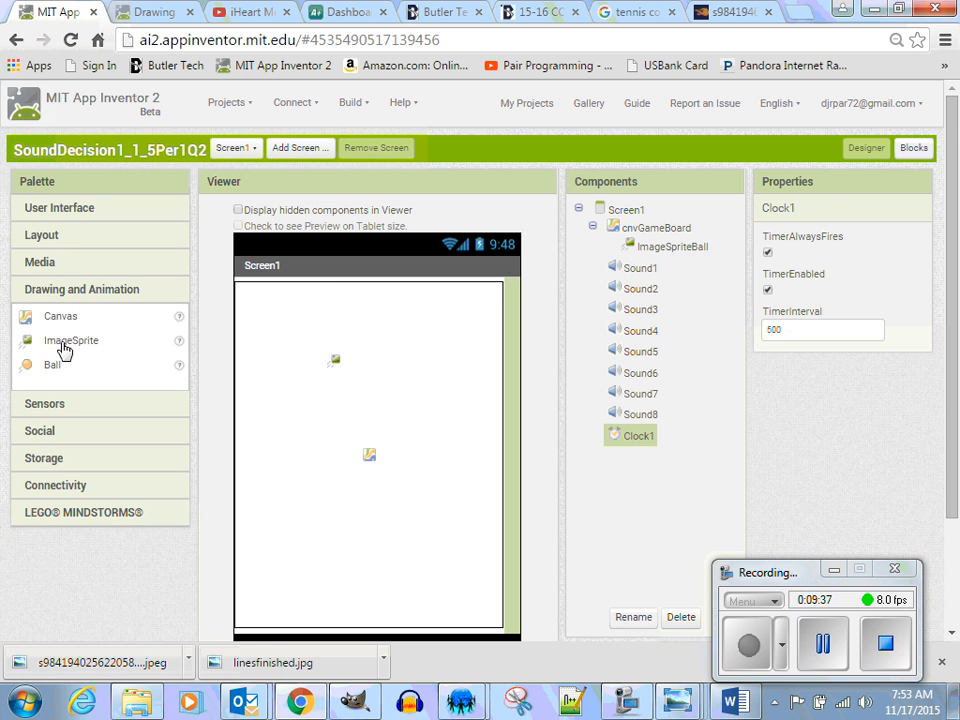
pyautogui.moveTo(62, 345)
pyautogui.mouseDown()
pyautogui.moveTo(204, 339)
pyautogui.moveTo(301, 291)
pyautogui.mouseUp()
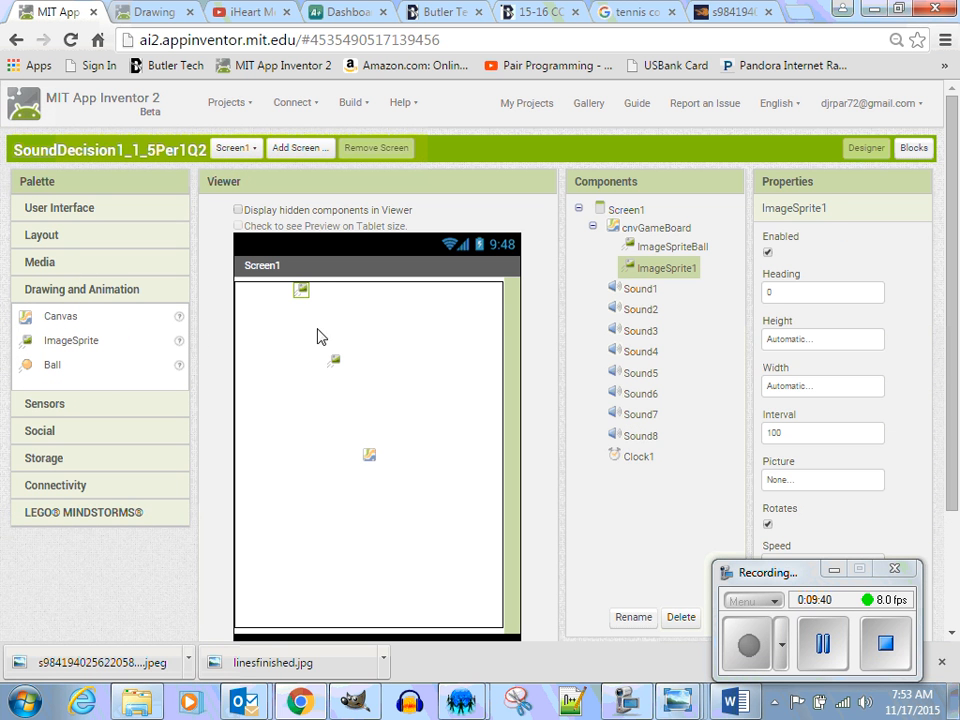
pyautogui.moveTo(68, 345); pyautogui.dragTo(331, 613)
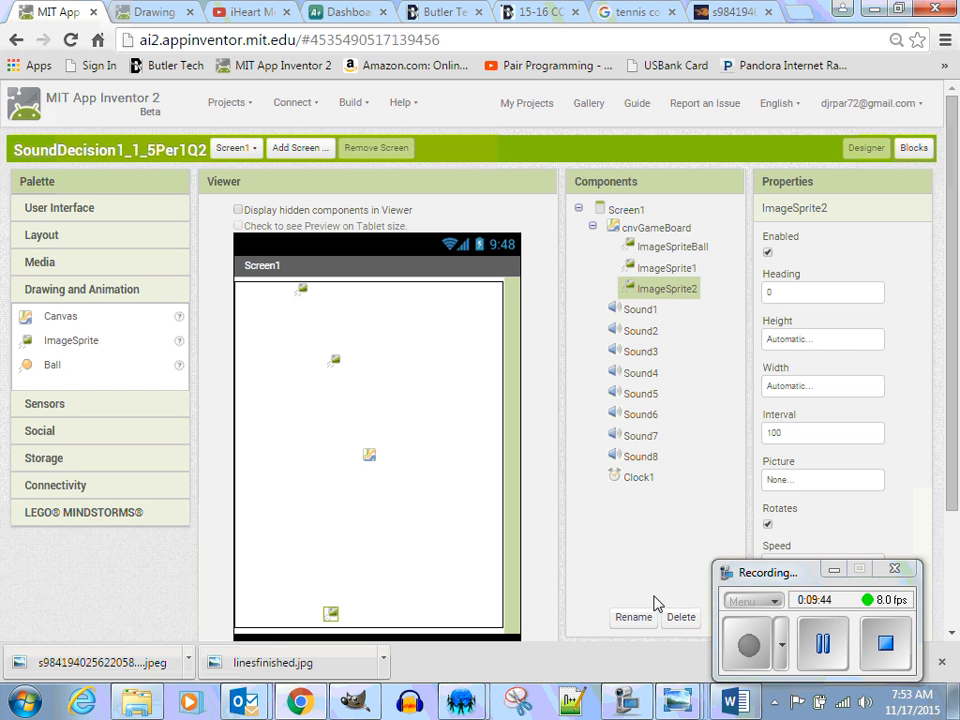
# Rename the image sprite near the canvas's upper edge as ImageSpriteRogerFed
pyautogui.click(676, 277)
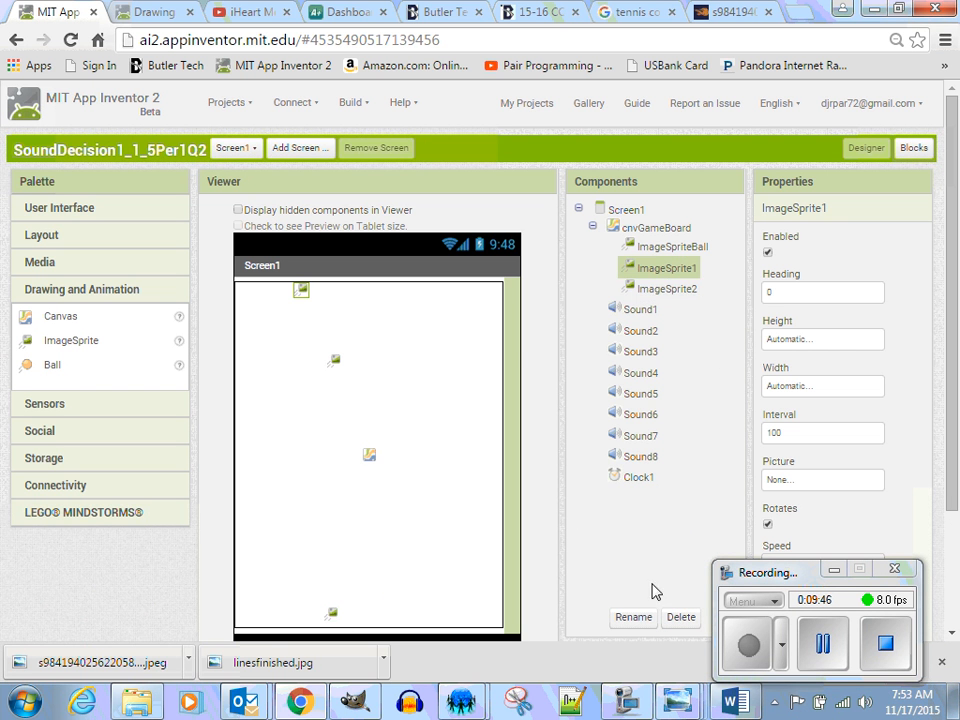
pyautogui.click(633, 617)
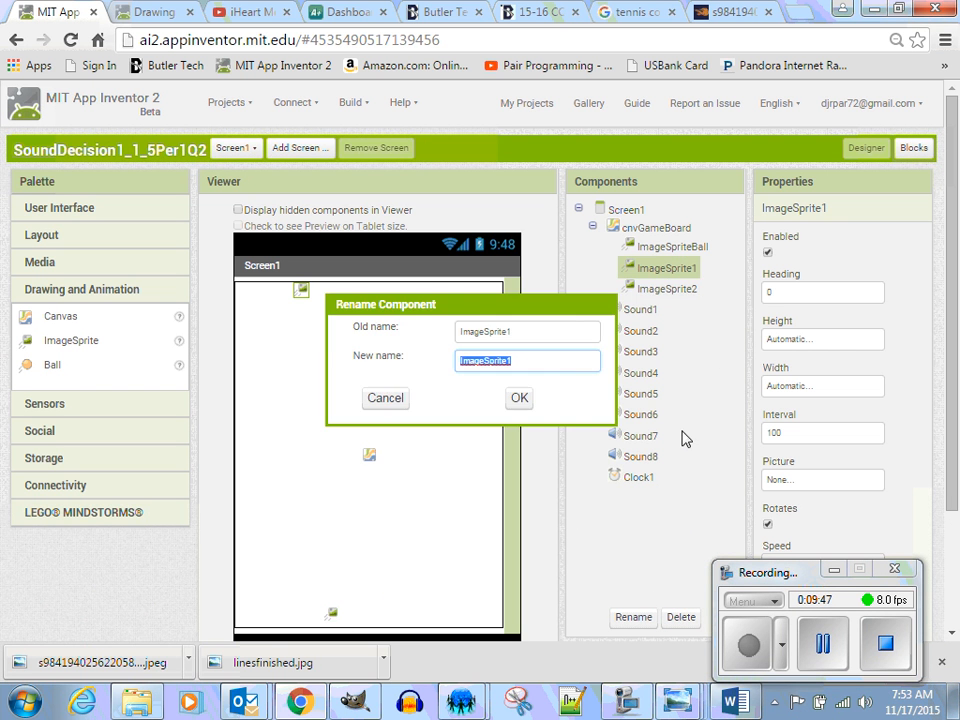
pyautogui.click(523, 362)
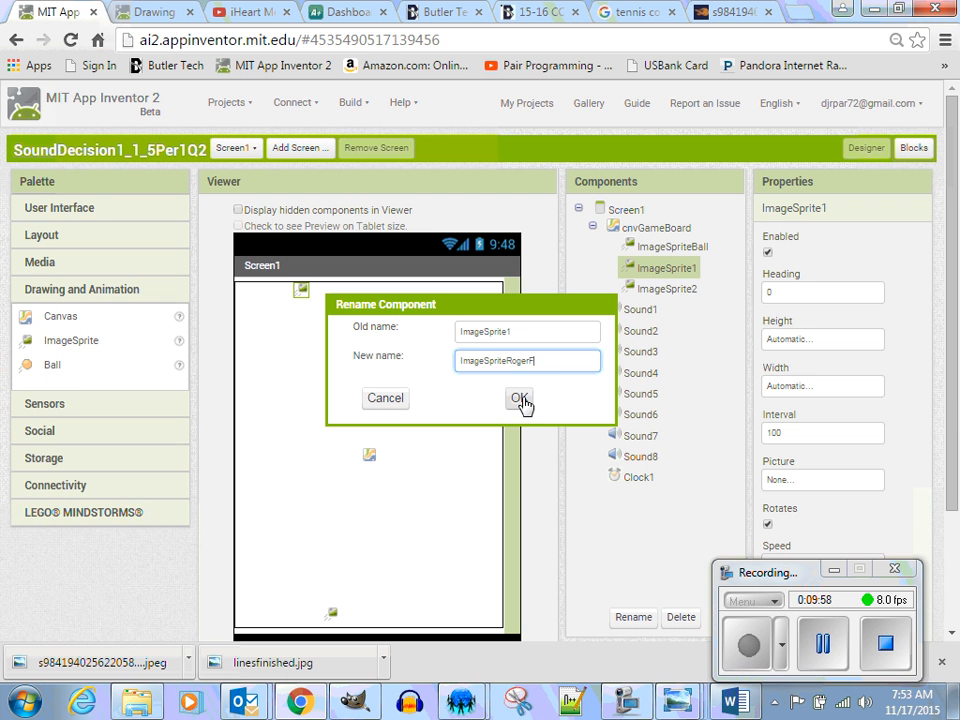
pyautogui.click(521, 400)
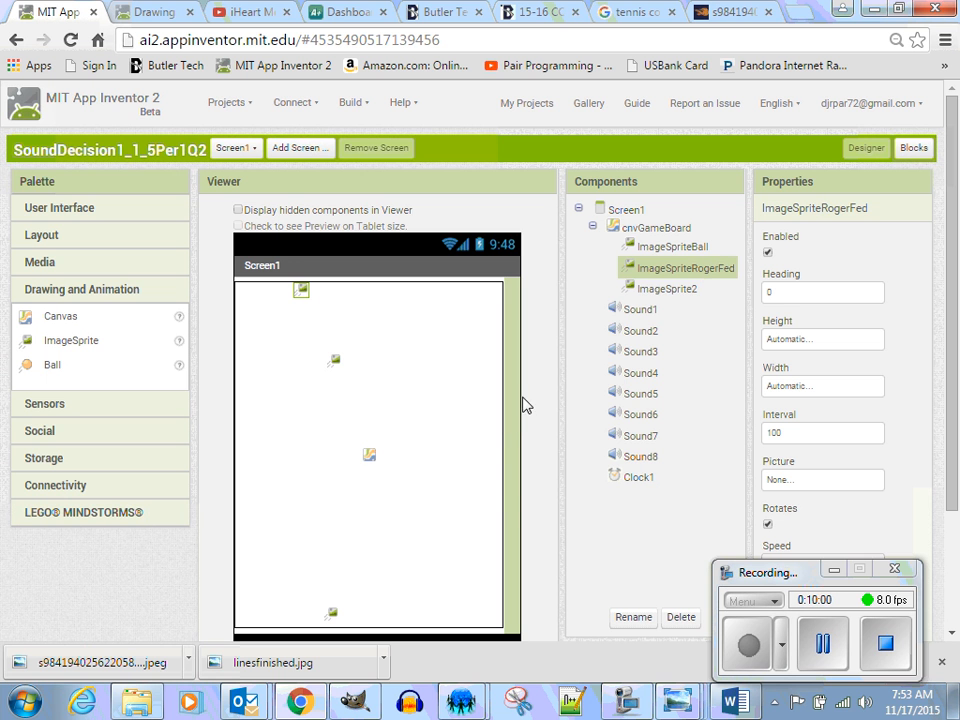
# Rename the image sprite near the canvas's lower edge as ImageSpriteOpponent
pyautogui.click(686, 290)
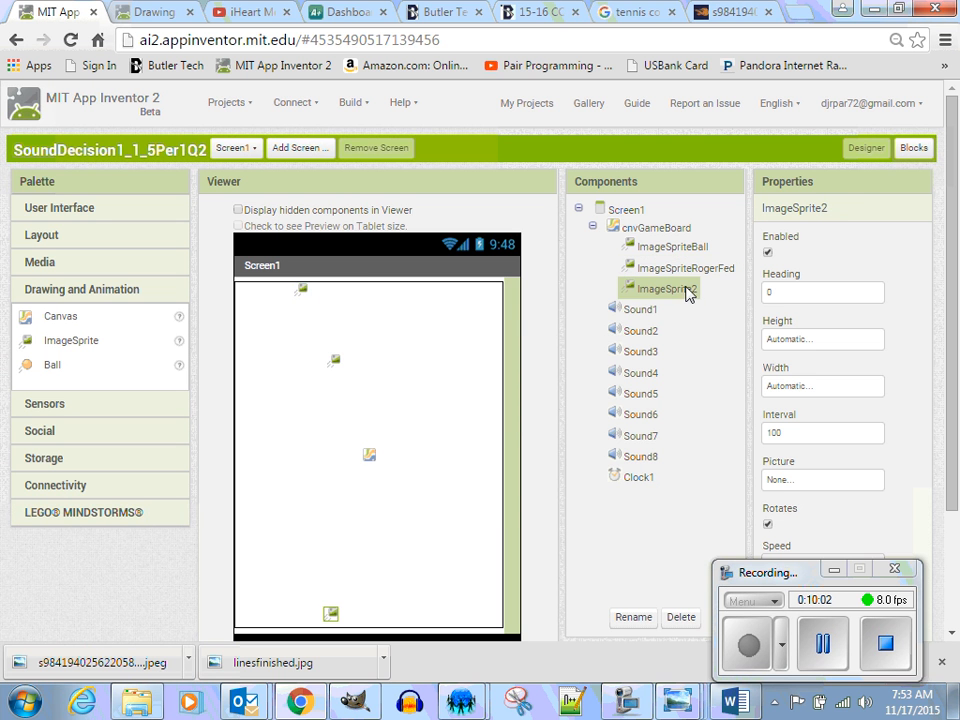
pyautogui.click(636, 622)
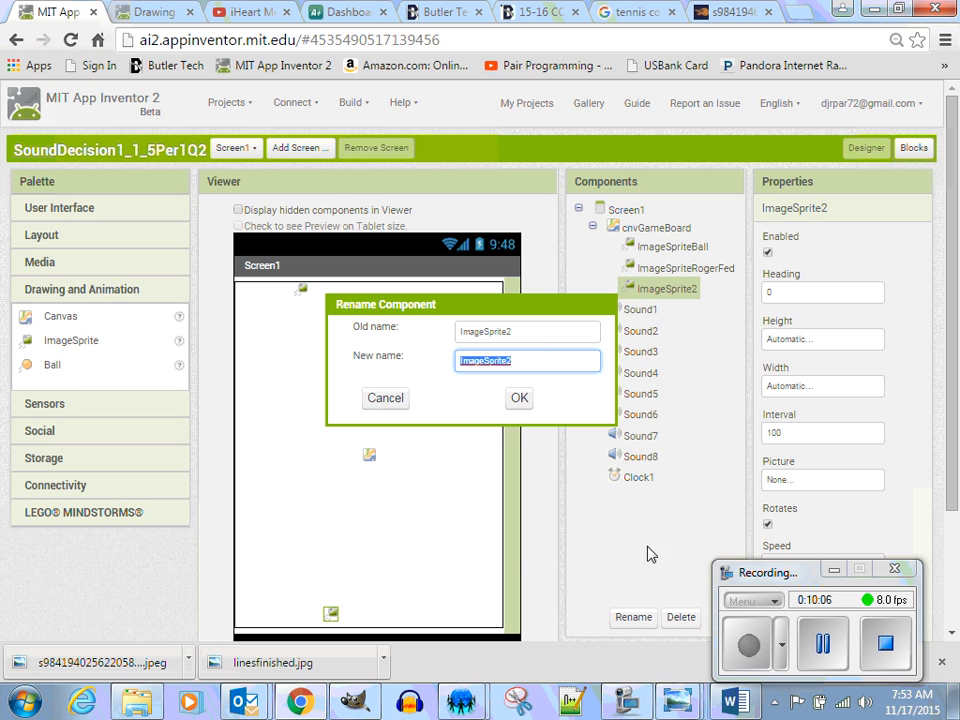
pyautogui.click(543, 360)
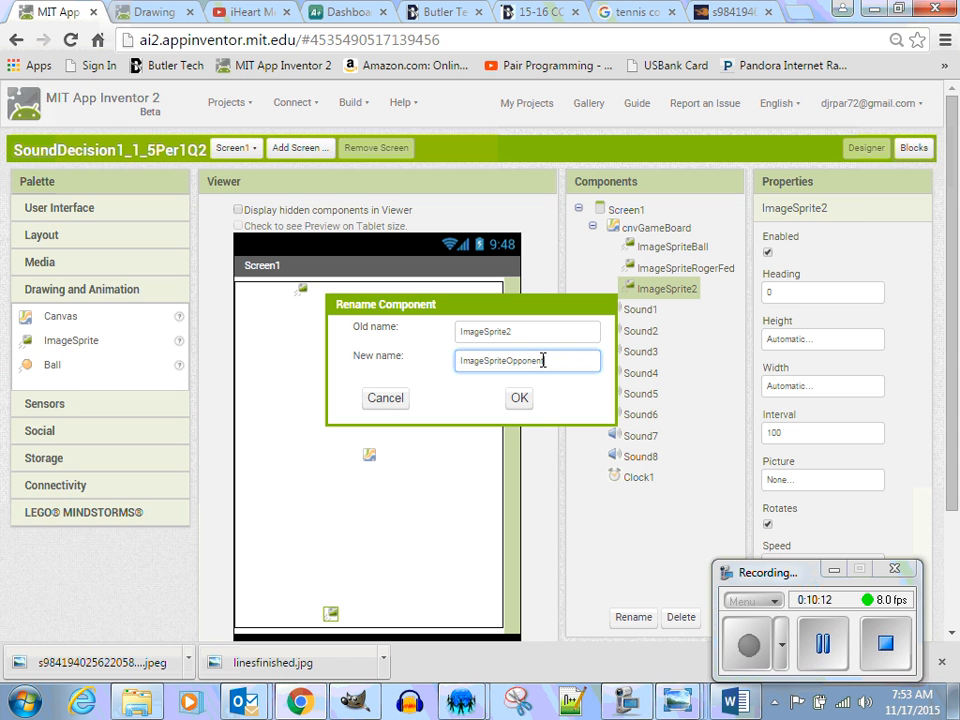
pyautogui.click(519, 398)
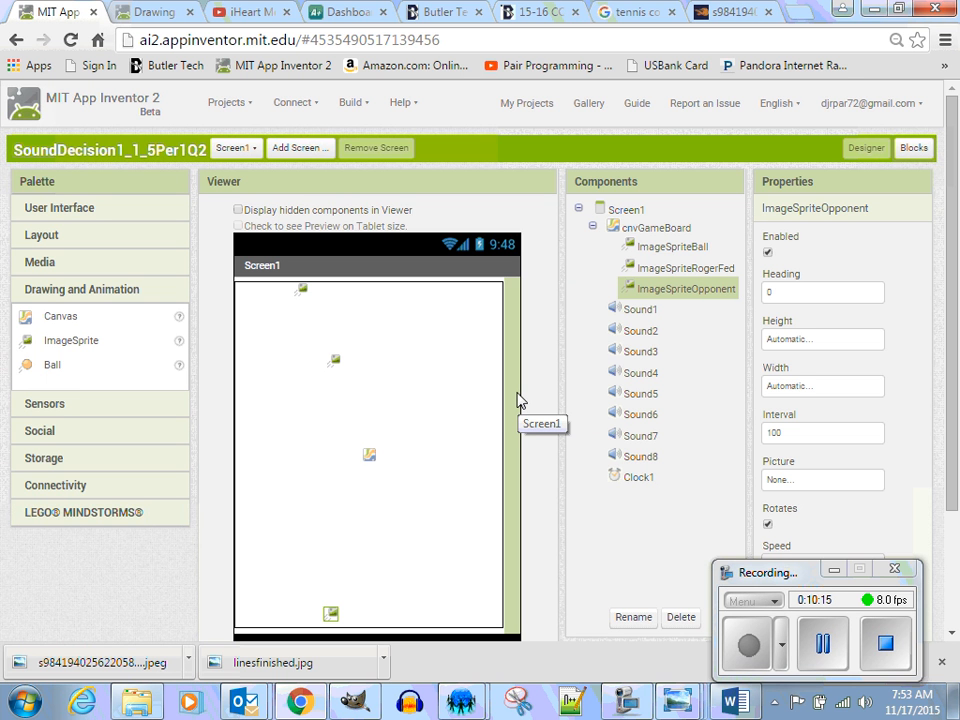
# Upload linesfinished.jpg from the 1.1.5 SoundDecisionQ2 folder as the background image of cnvGameBoard
pyautogui.click(655, 228)
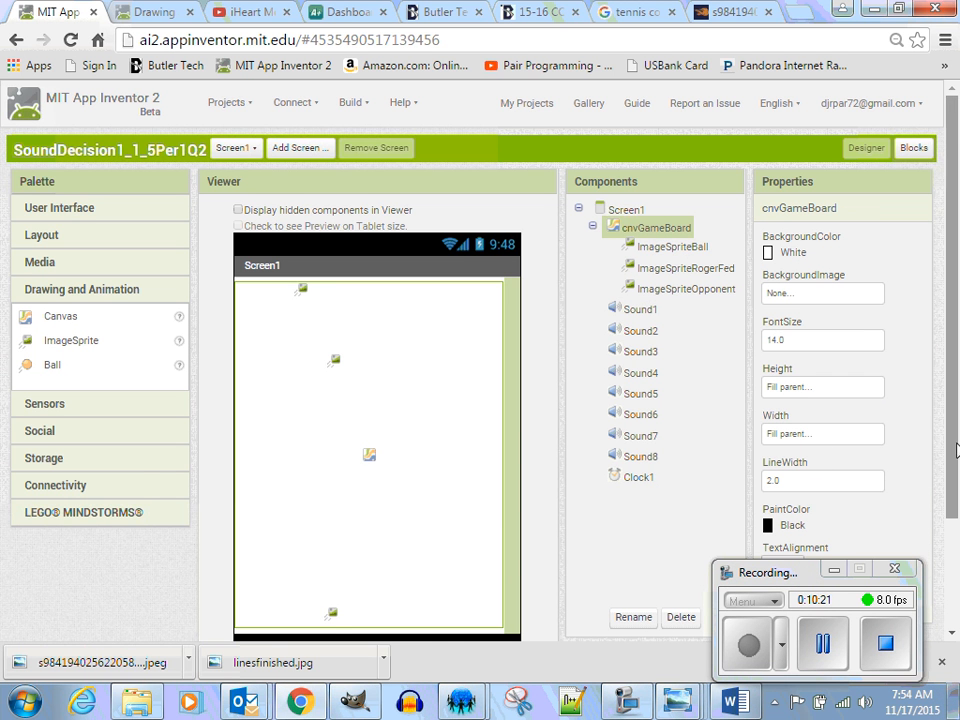
pyautogui.scroll(-2, 955, 450)
pyautogui.scroll(2, 955, 450)
pyautogui.click(823, 293)
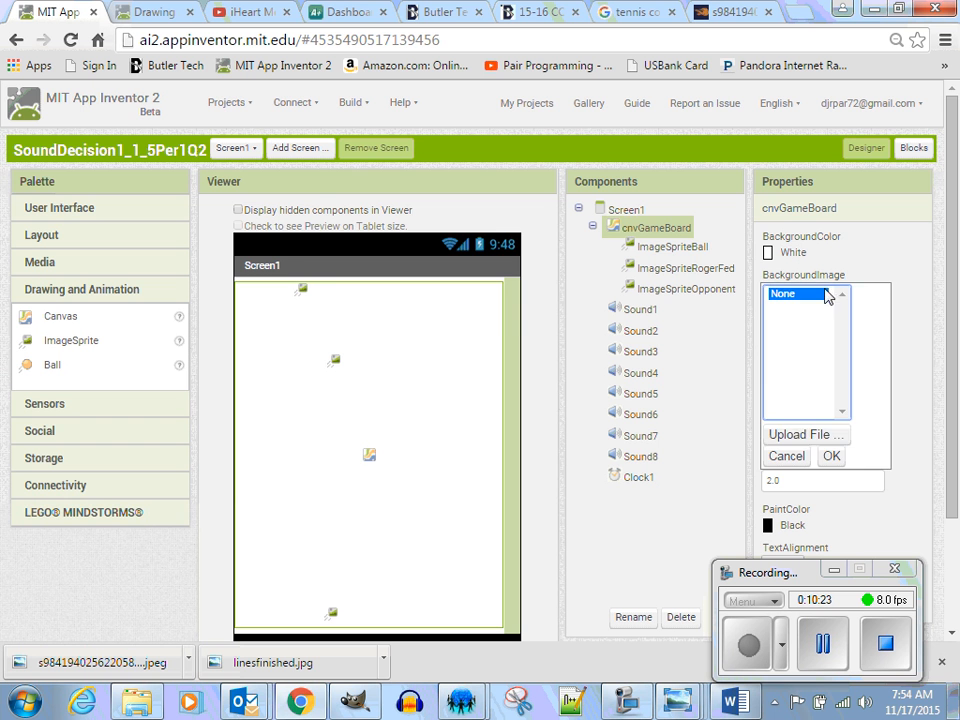
pyautogui.click(790, 434)
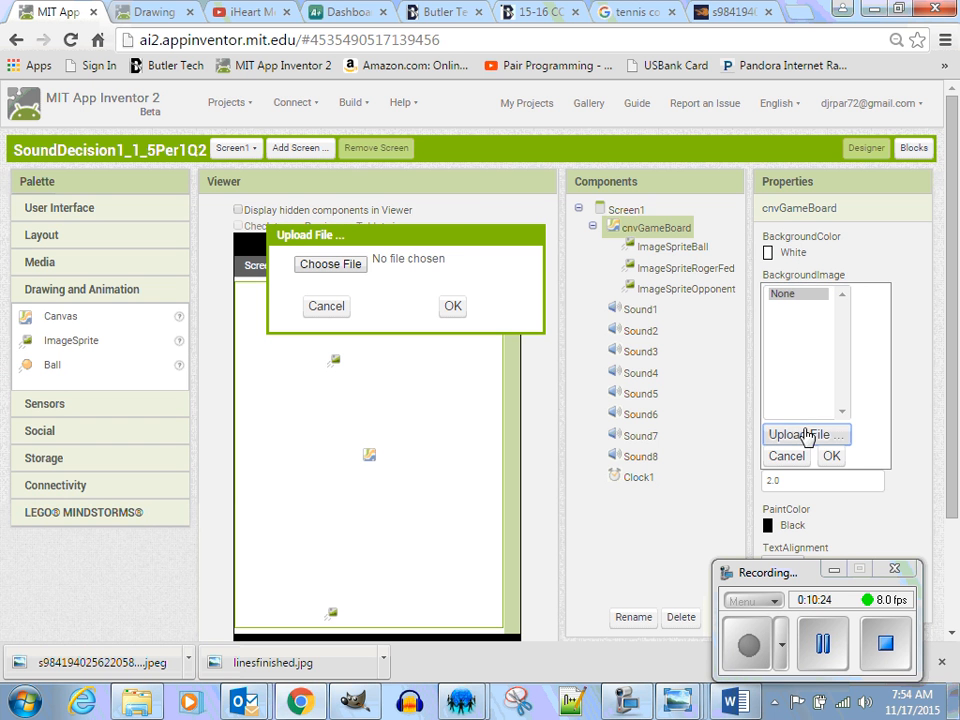
pyautogui.click(320, 265)
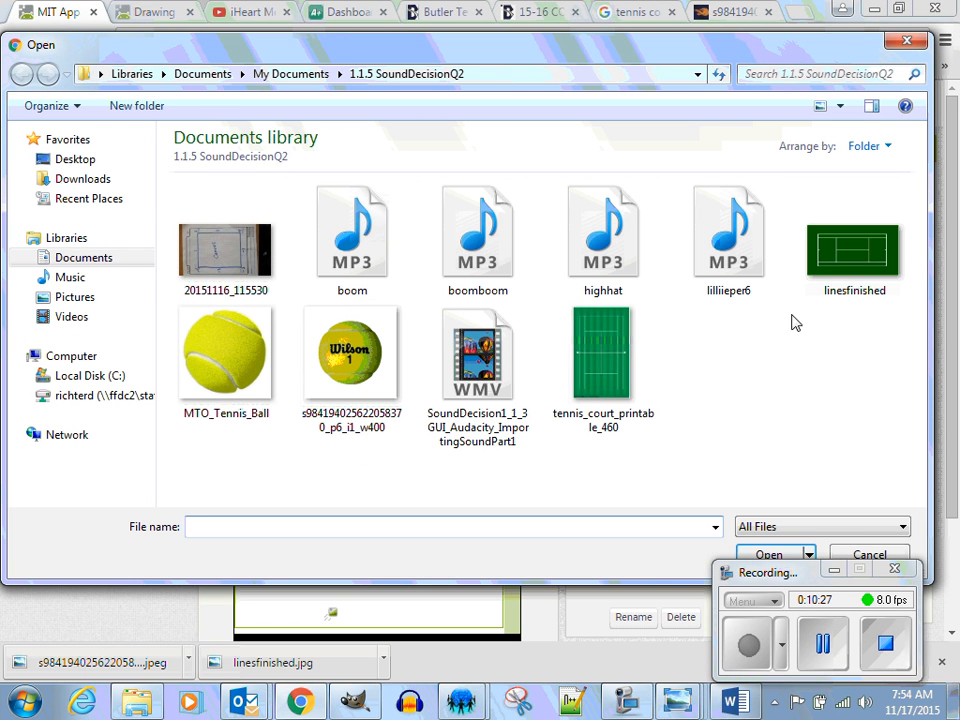
pyautogui.click(850, 252)
pyautogui.click(769, 554)
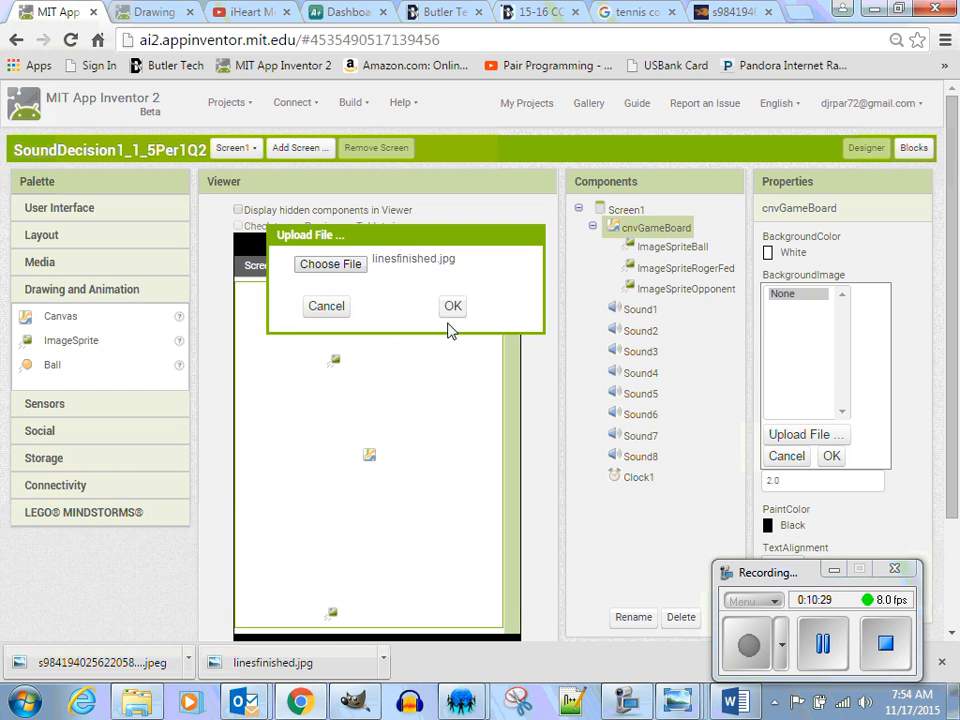
pyautogui.click(451, 310)
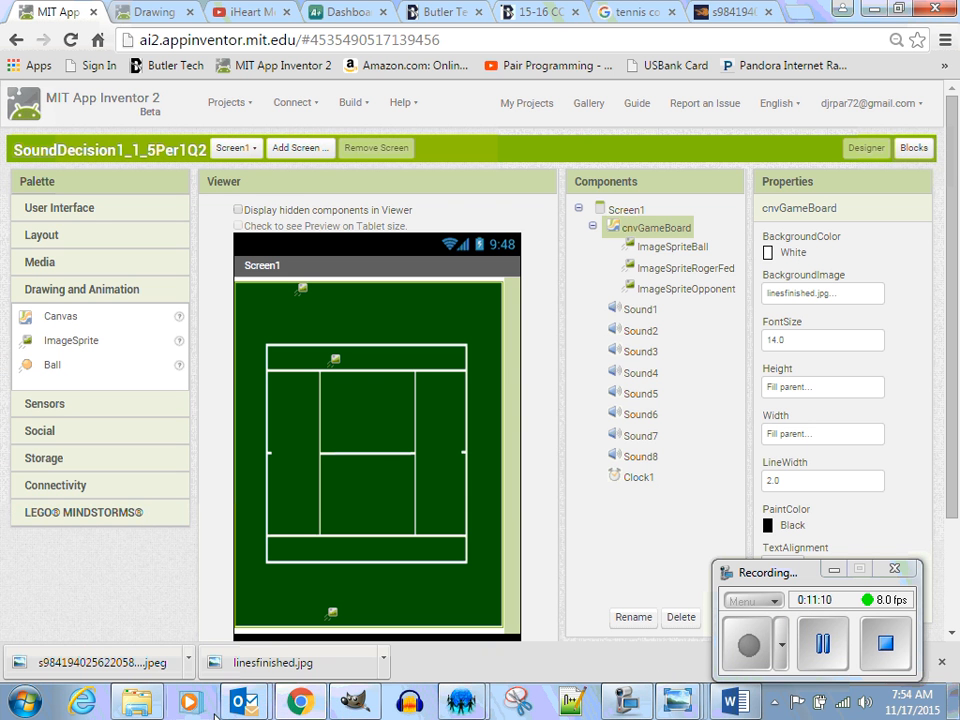
# Compare the dimensions of linesfinished and tennis_court_printable_460 in the 1.1.5 SoundDecisionQ2 folder and return to the browser
pyautogui.click(137, 700)
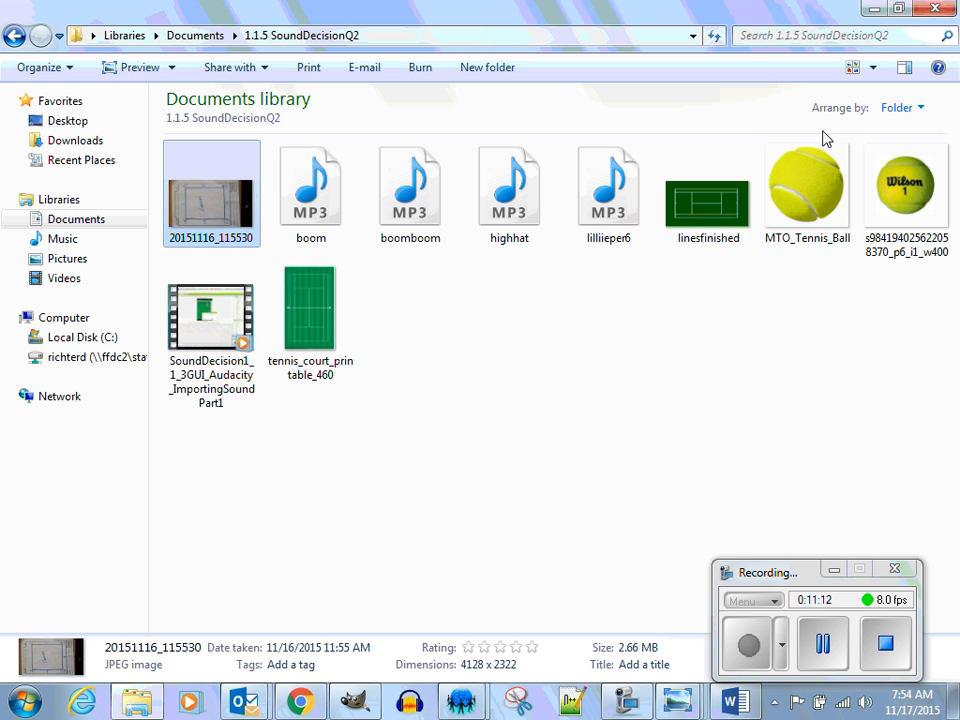
pyautogui.click(710, 218)
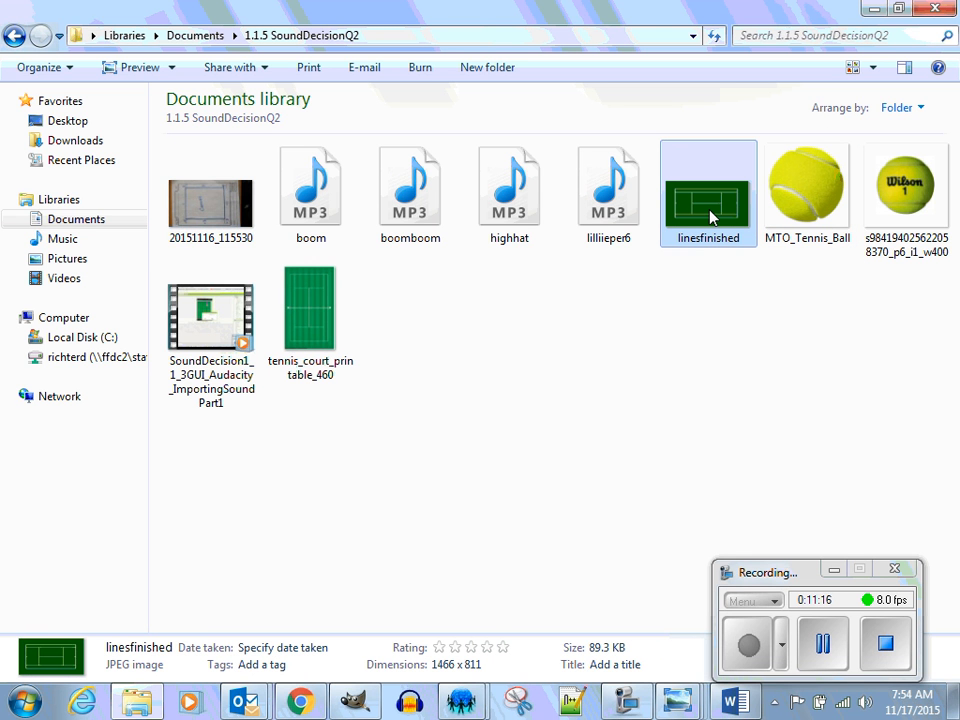
pyautogui.click(324, 332)
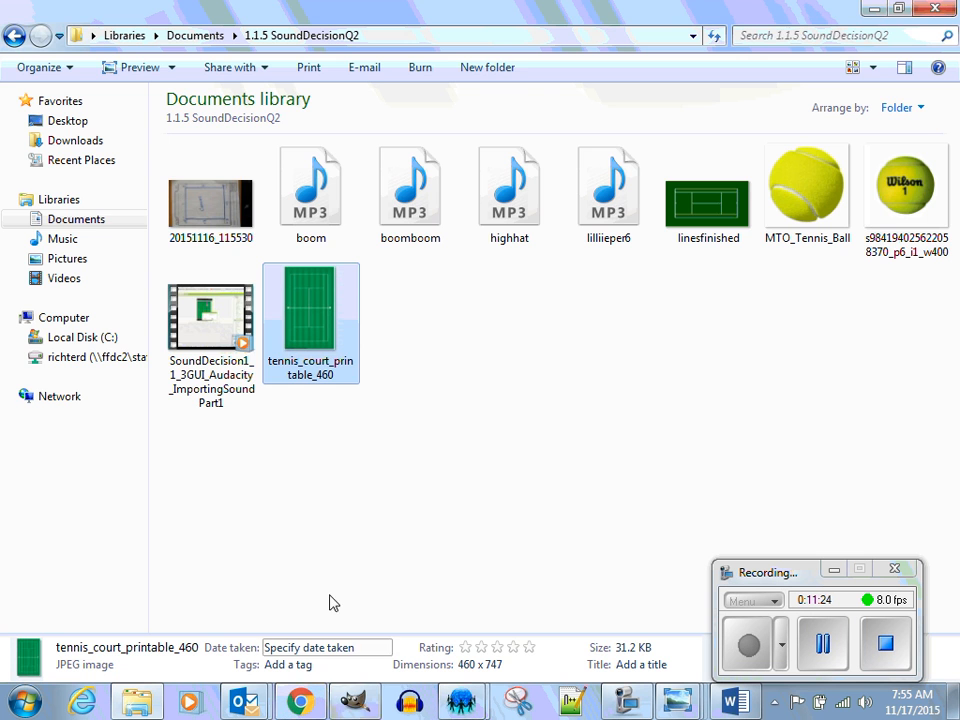
pyautogui.click(300, 706)
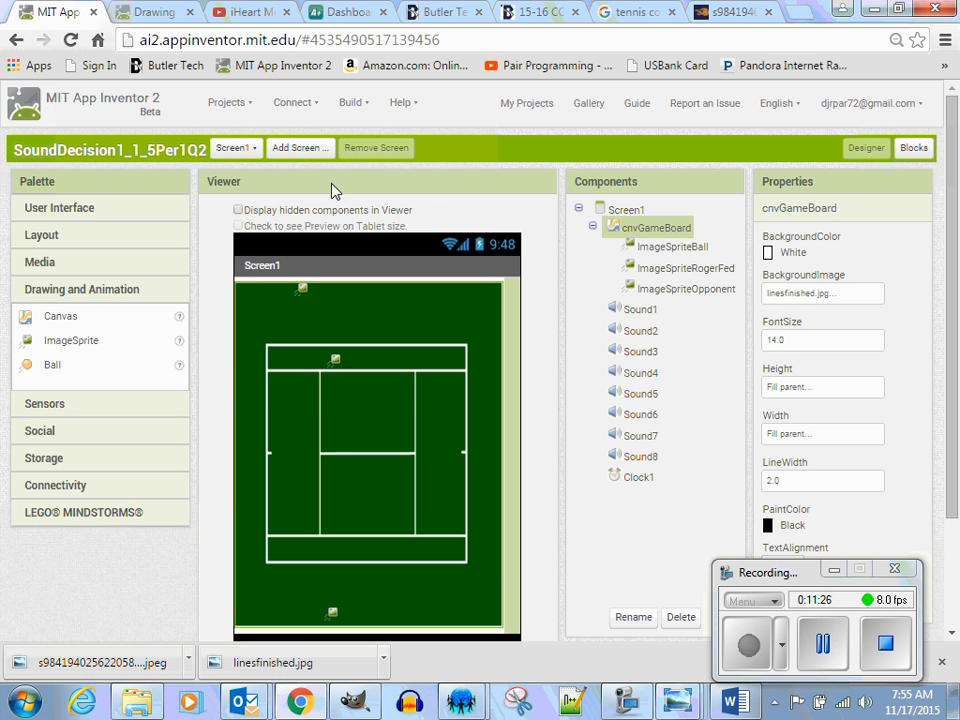
pyautogui.click(236, 104)
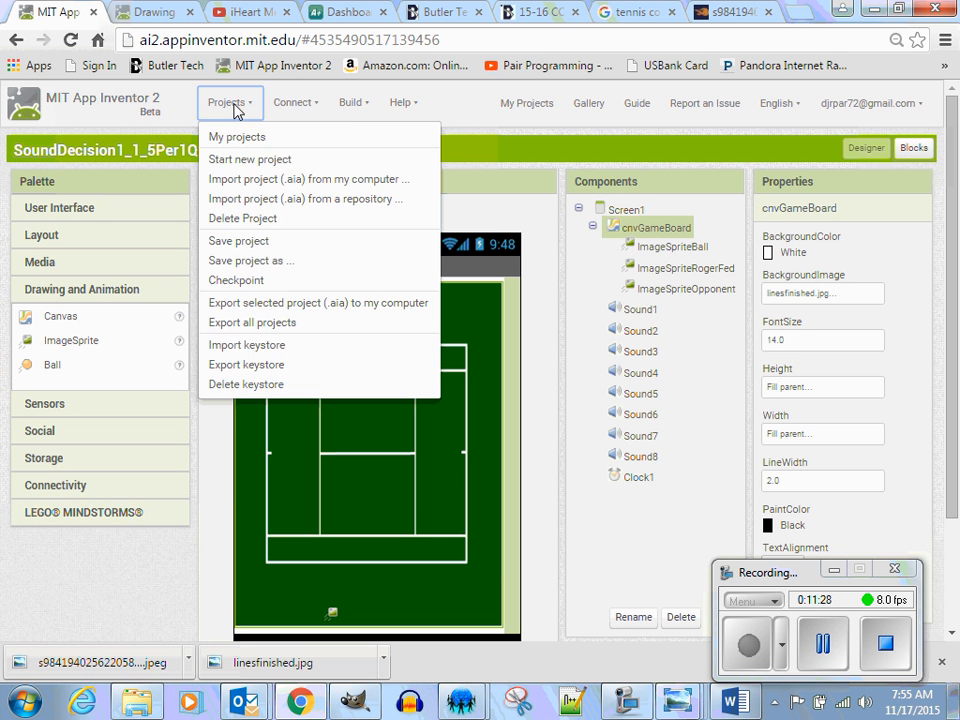
pyautogui.click(438, 264)
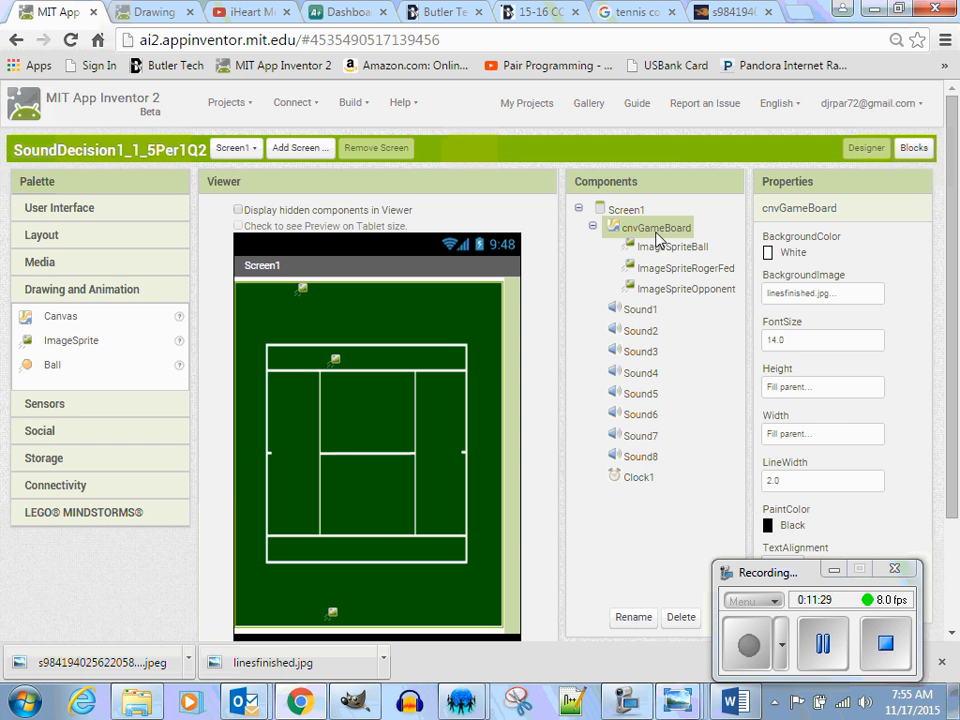
pyautogui.click(821, 296)
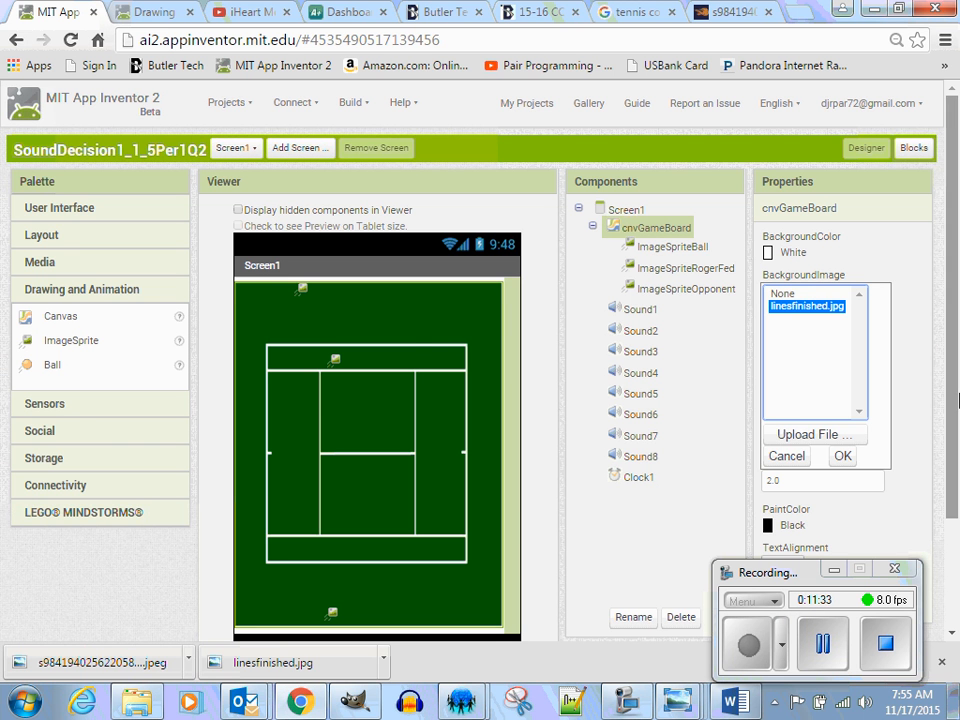
pyautogui.click(843, 456)
# Delete linesfinished.jpg from the project's media files
pyautogui.scroll(-3, 900, 470)
pyautogui.click(630, 540)
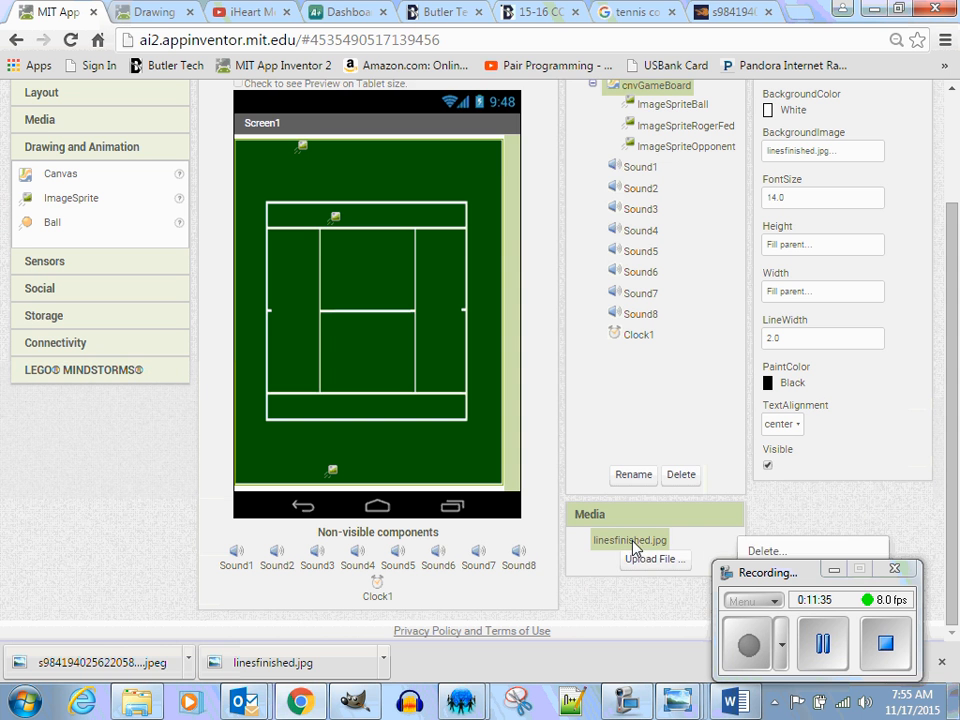
pyautogui.click(771, 550)
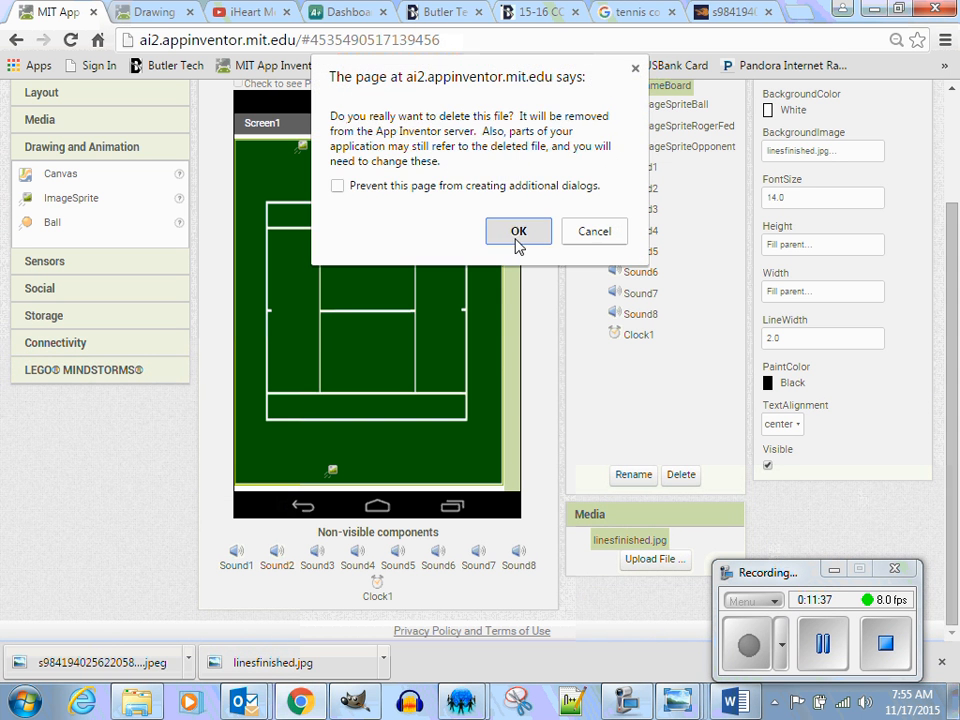
pyautogui.click(516, 232)
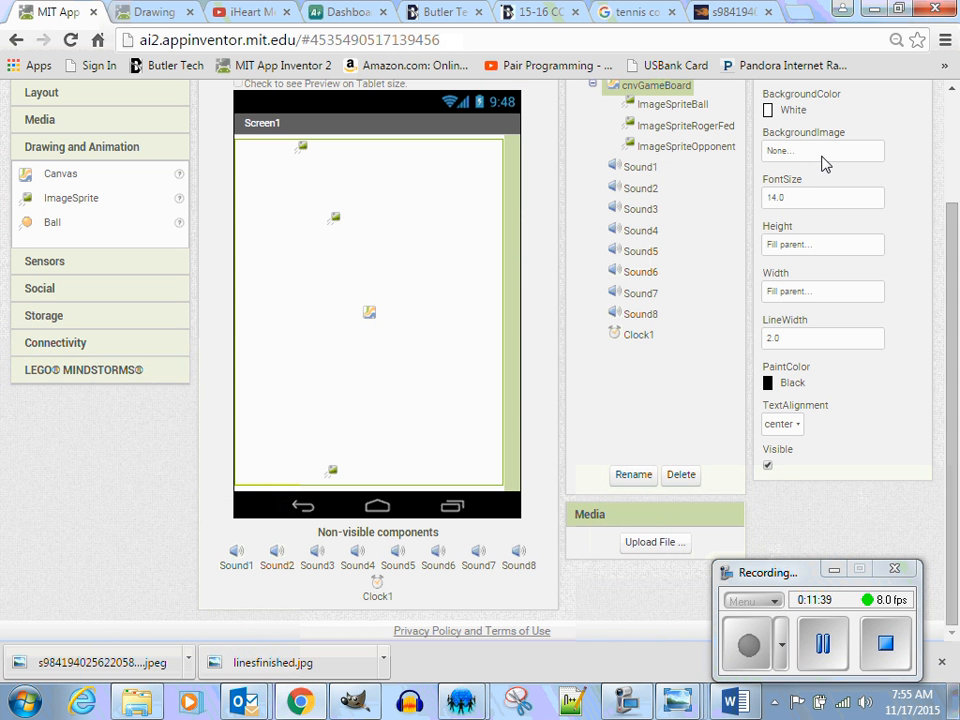
# Upload tennis_court_printable_460 from the 1.1.5 SoundDecisionQ2 folder as the background image of cnvGameBoard
pyautogui.click(822, 155)
pyautogui.click(780, 291)
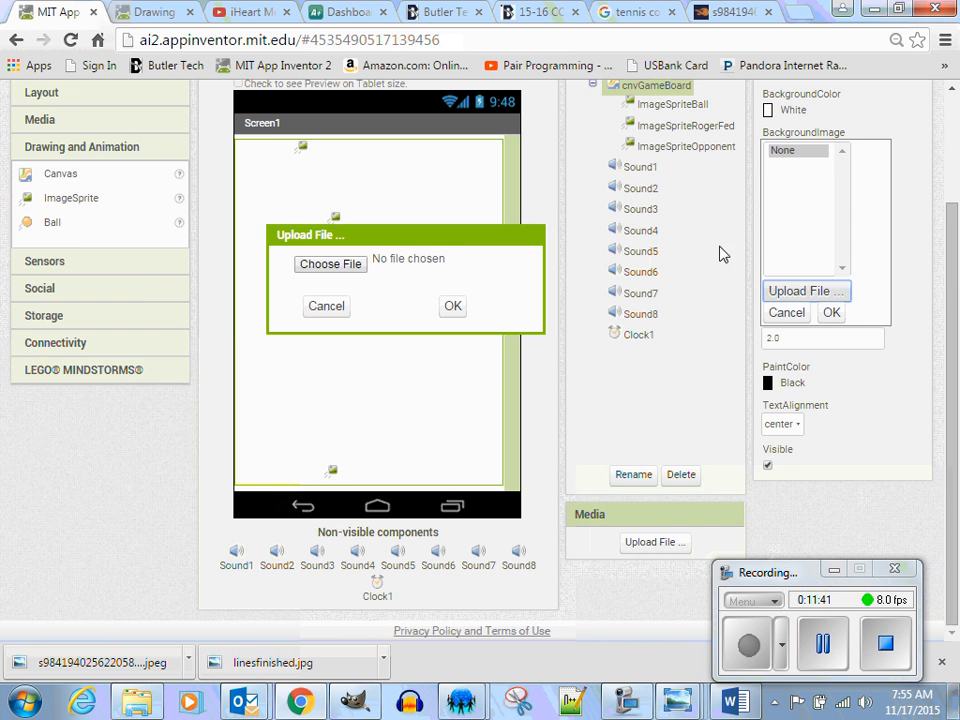
pyautogui.click(336, 268)
pyautogui.click(602, 355)
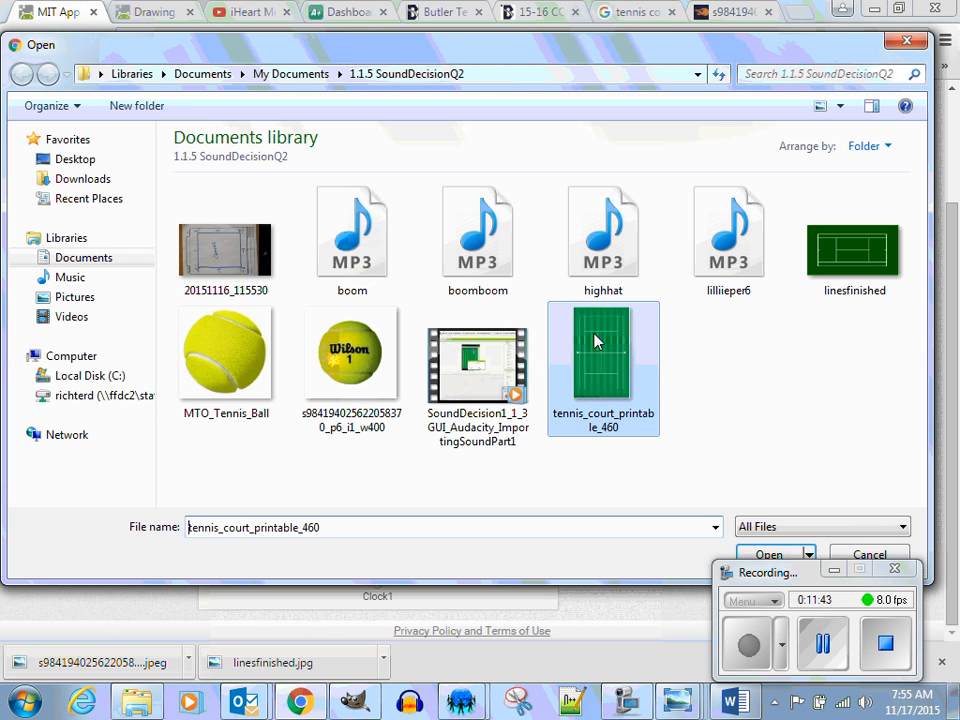
pyautogui.click(768, 555)
pyautogui.click(452, 306)
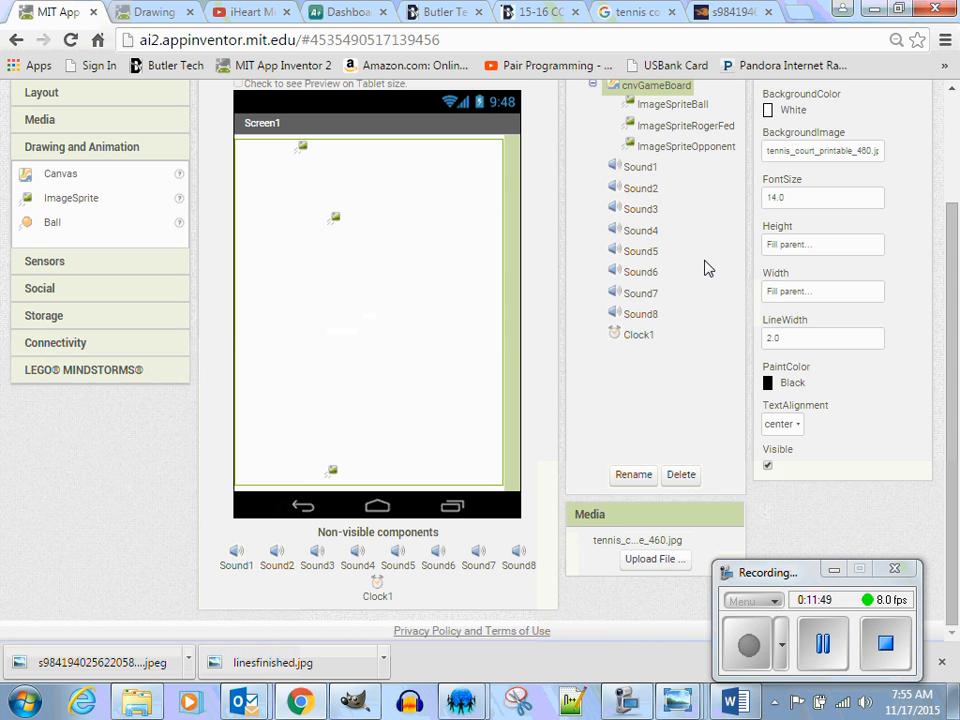
pyautogui.click(336, 217)
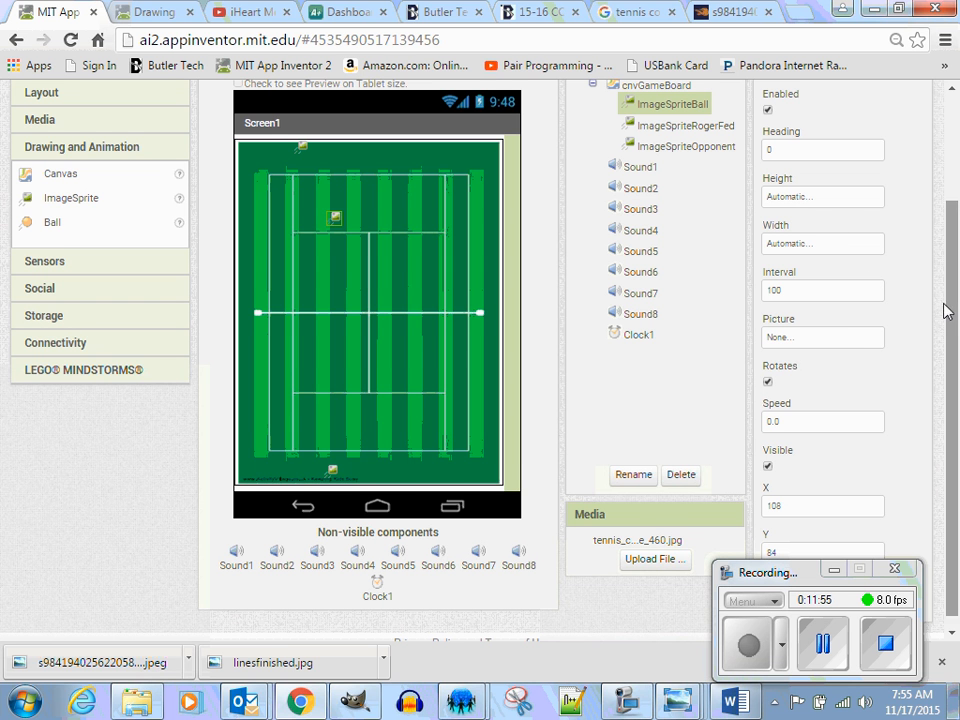
pyautogui.moveTo(945, 315); pyautogui.dragTo(958, 372)
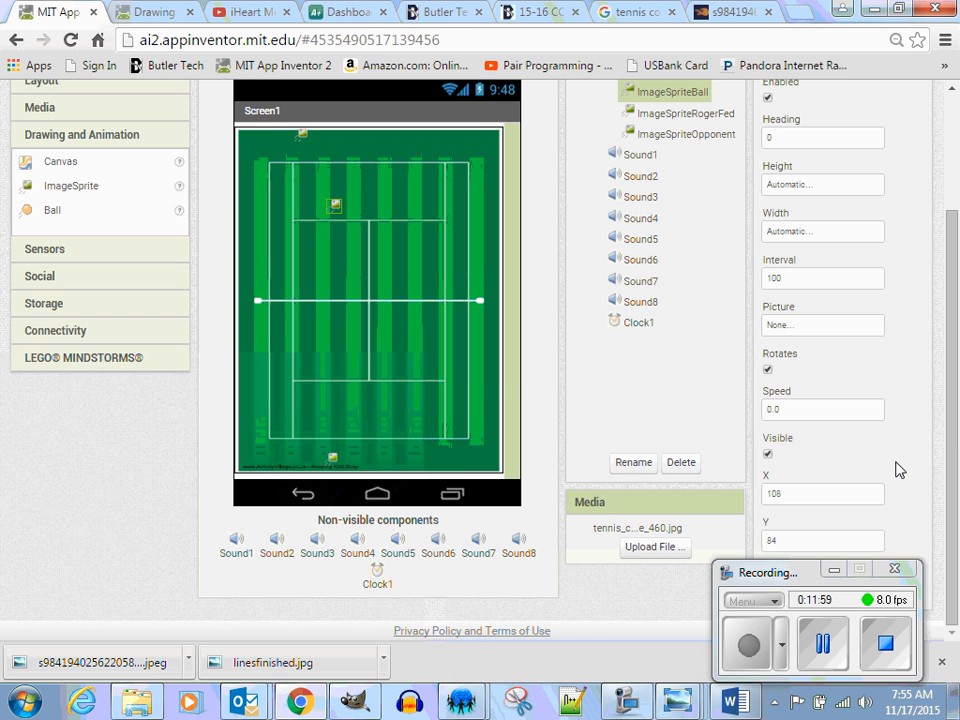
pyautogui.moveTo(955, 438); pyautogui.dragTo(926, 394)
pyautogui.click(828, 372)
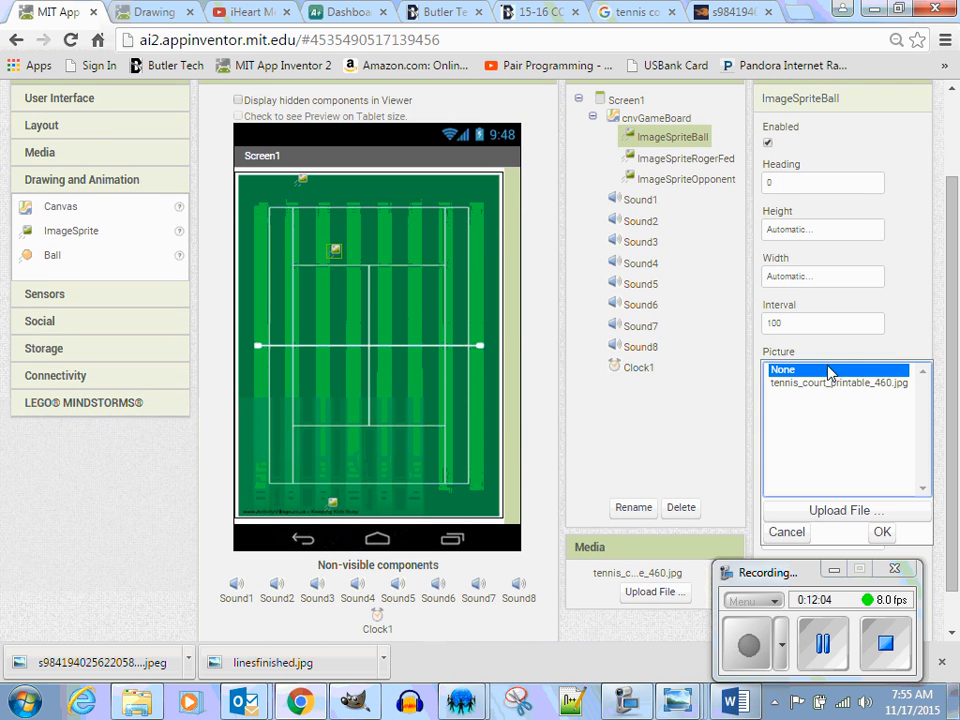
pyautogui.click(862, 511)
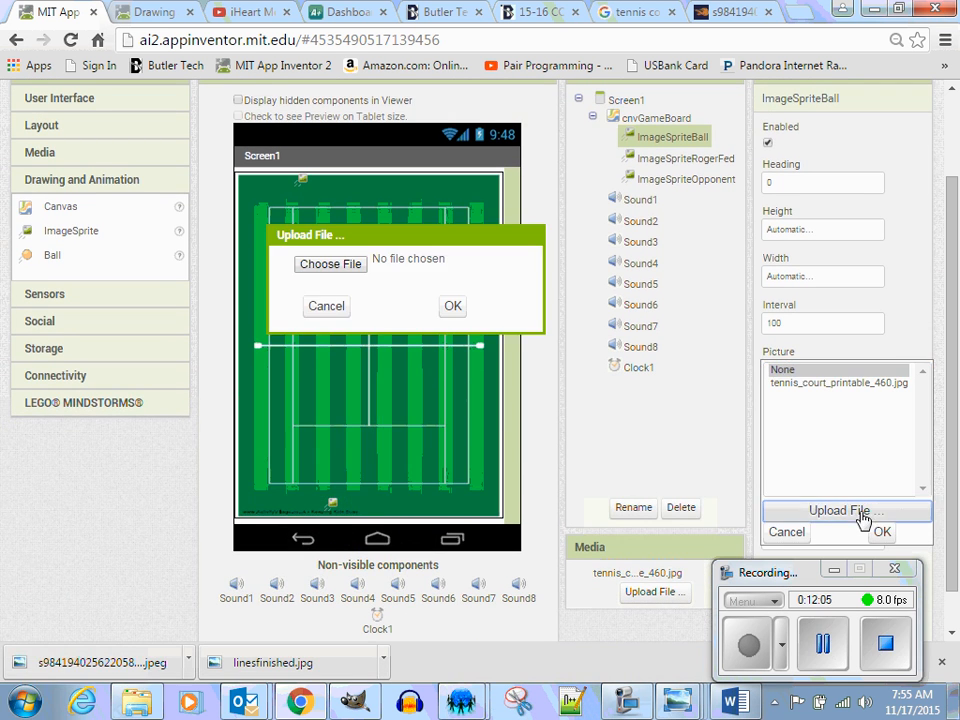
pyautogui.click(328, 265)
pyautogui.click(335, 355)
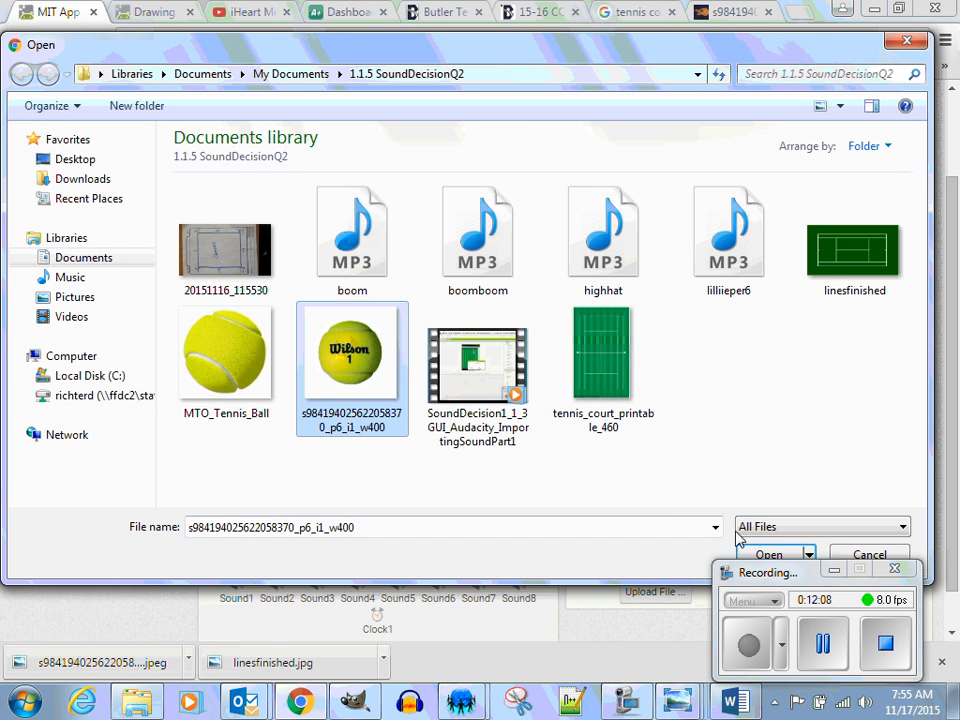
pyautogui.click(768, 554)
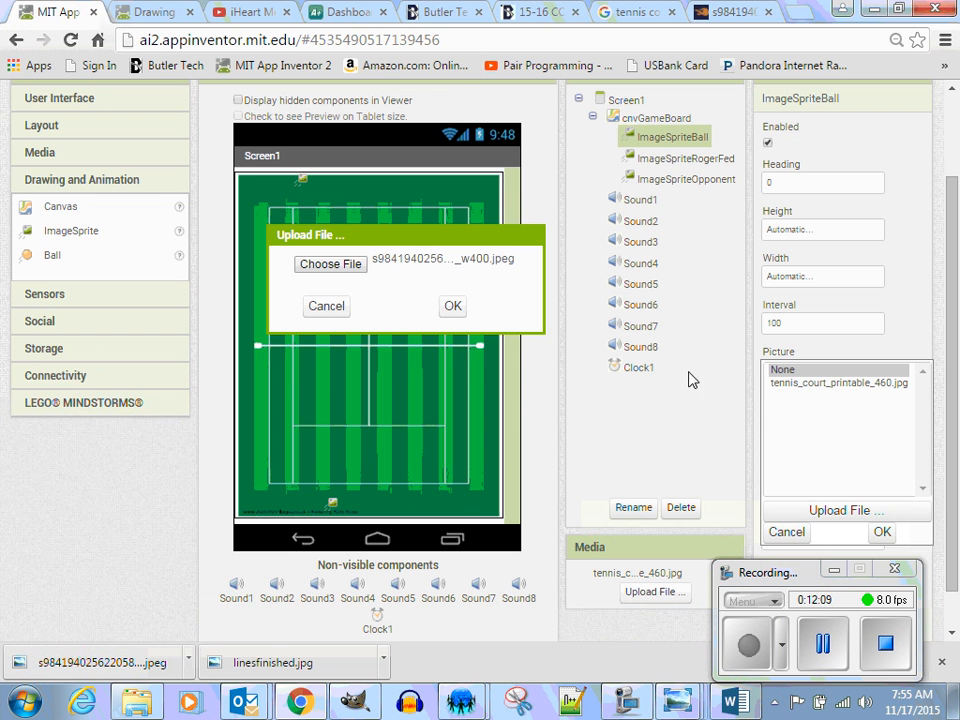
pyautogui.click(454, 307)
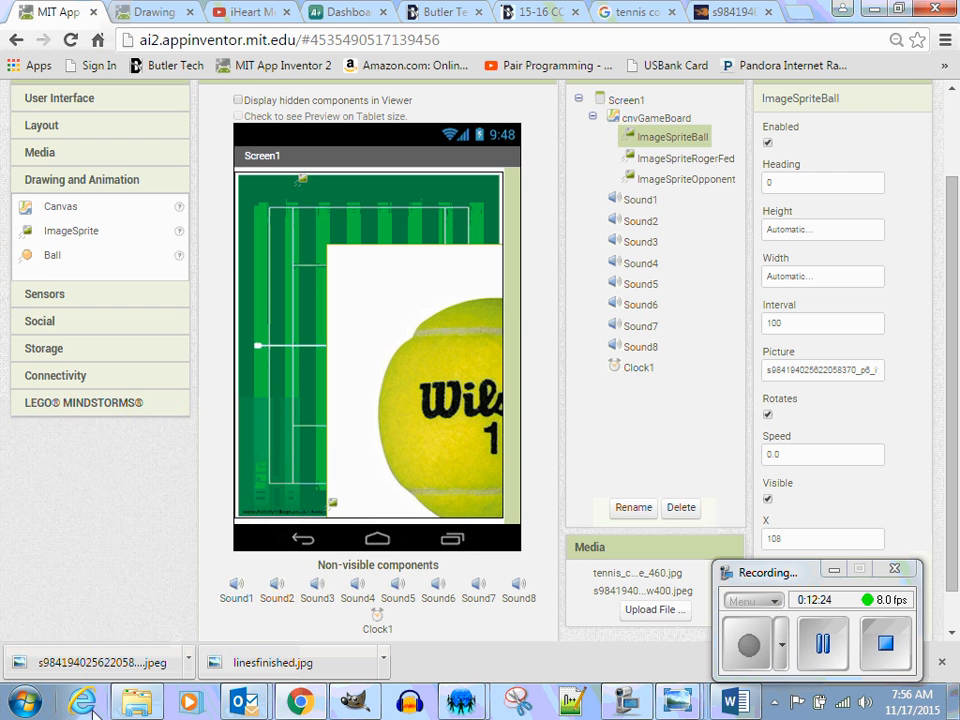
pyautogui.click(146, 706)
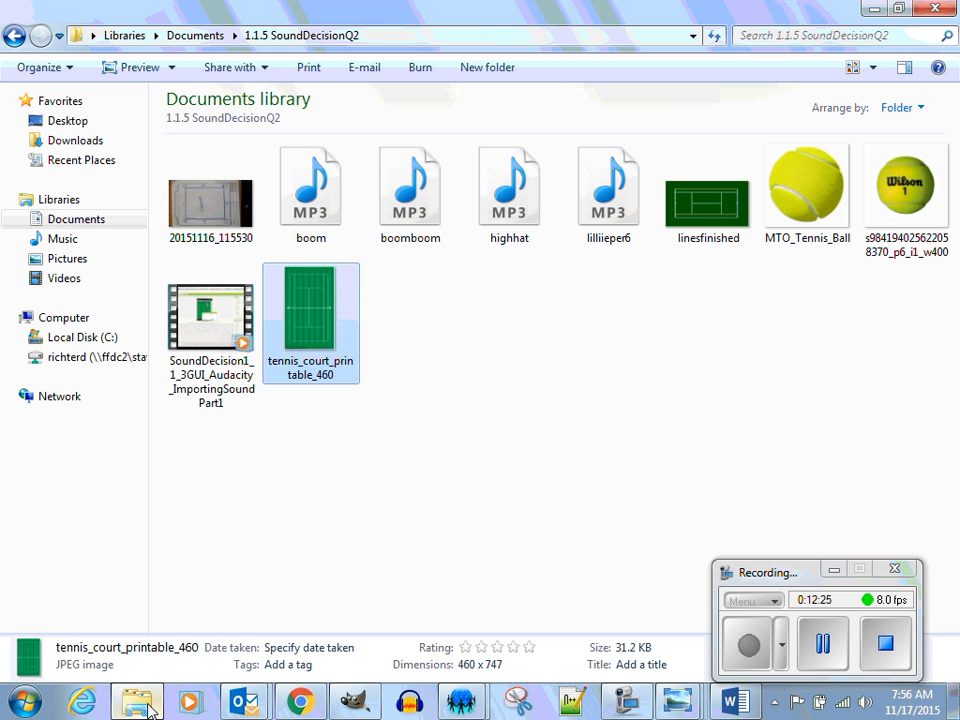
pyautogui.click(893, 170)
pyautogui.rightClick(910, 178)
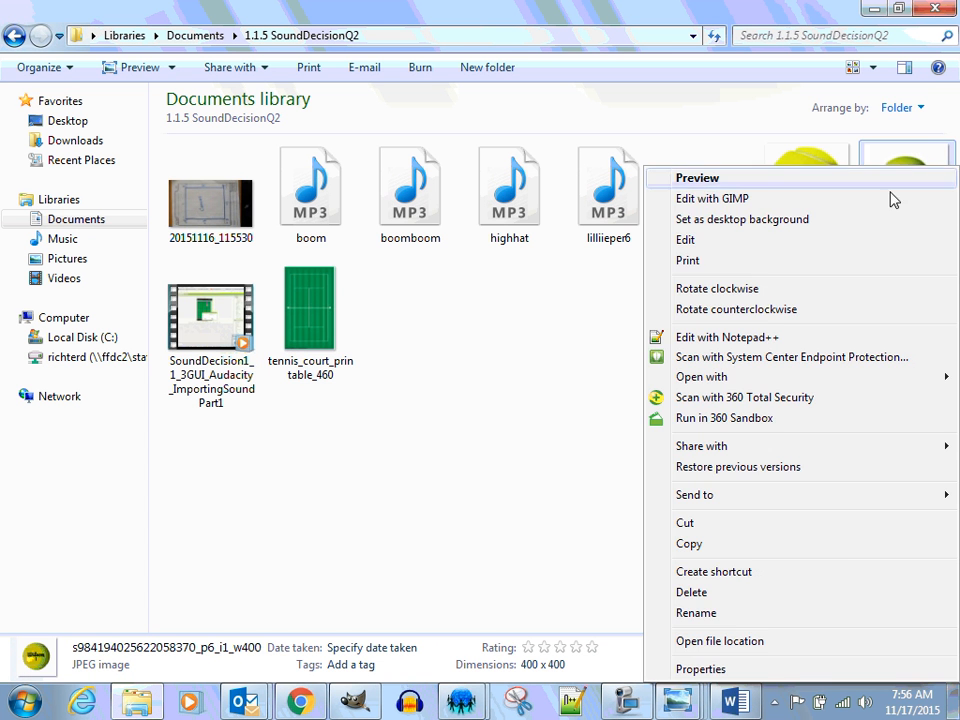
pyautogui.click(834, 199)
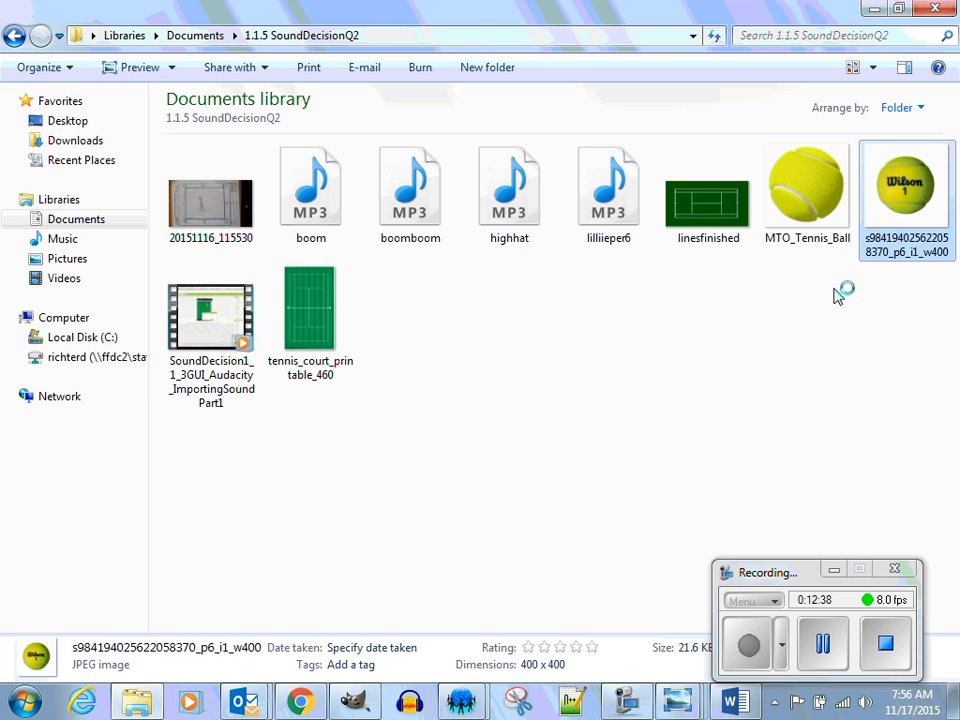
pyautogui.click(347, 705)
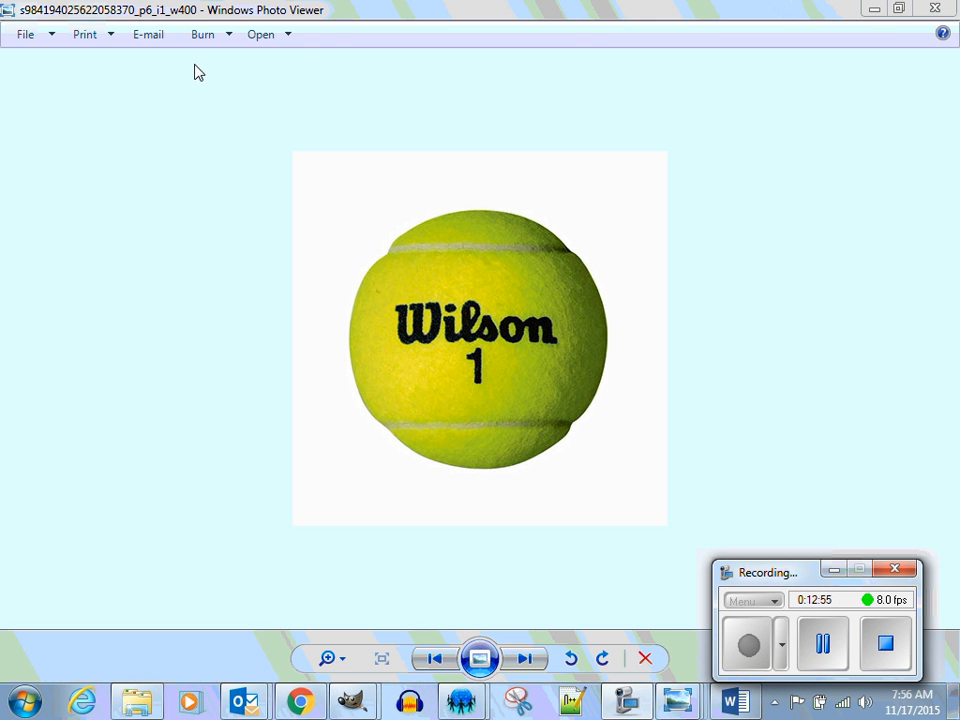
pyautogui.click(874, 9)
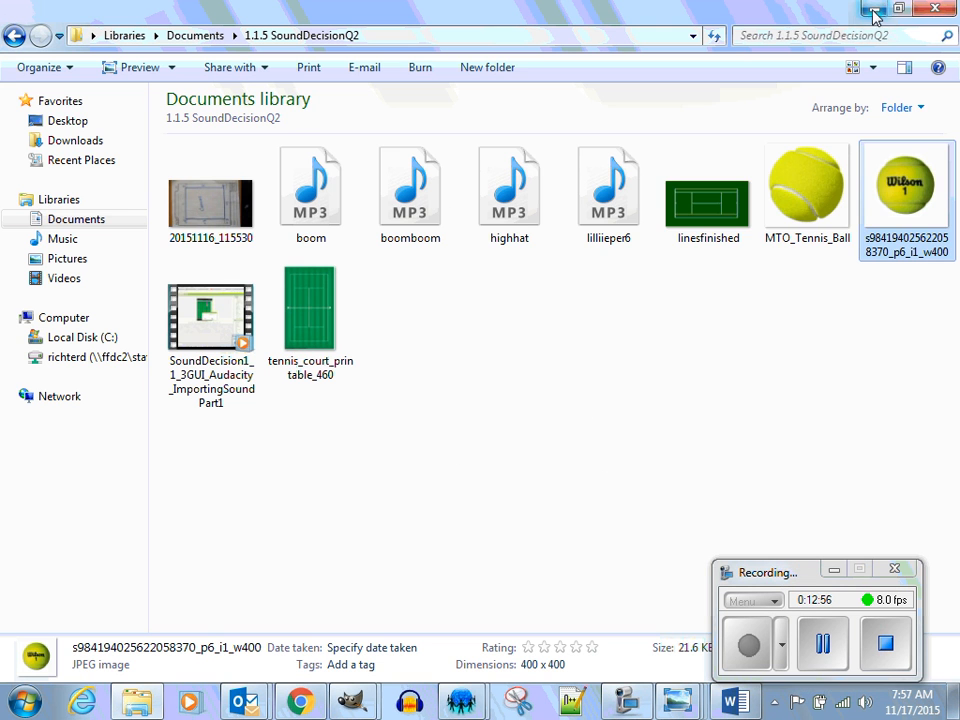
pyautogui.rightClick(906, 175)
pyautogui.click(836, 200)
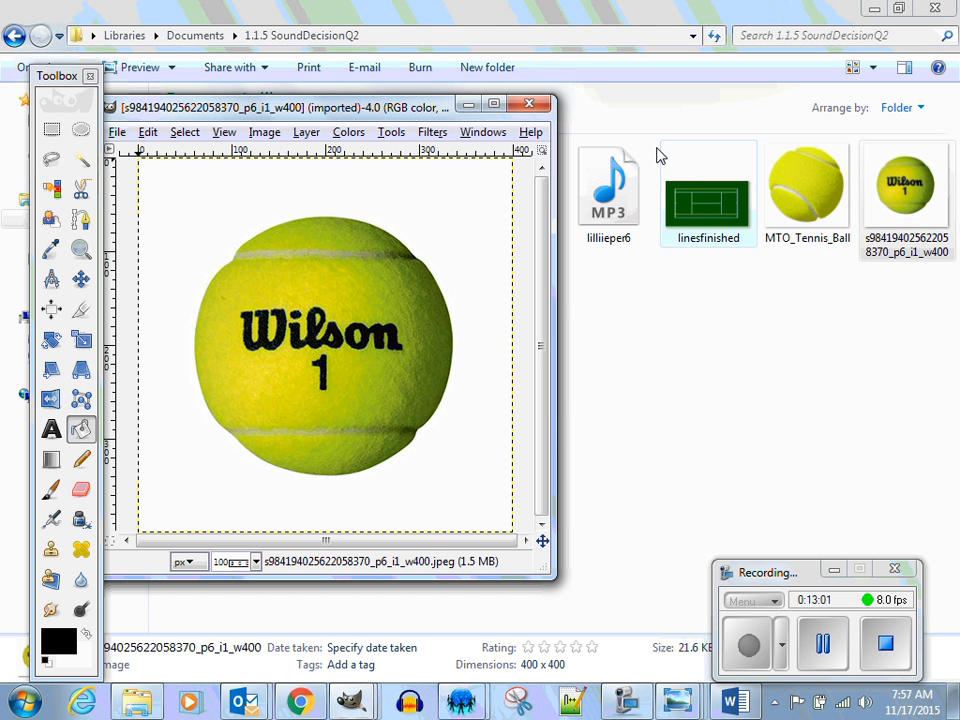
pyautogui.click(493, 104)
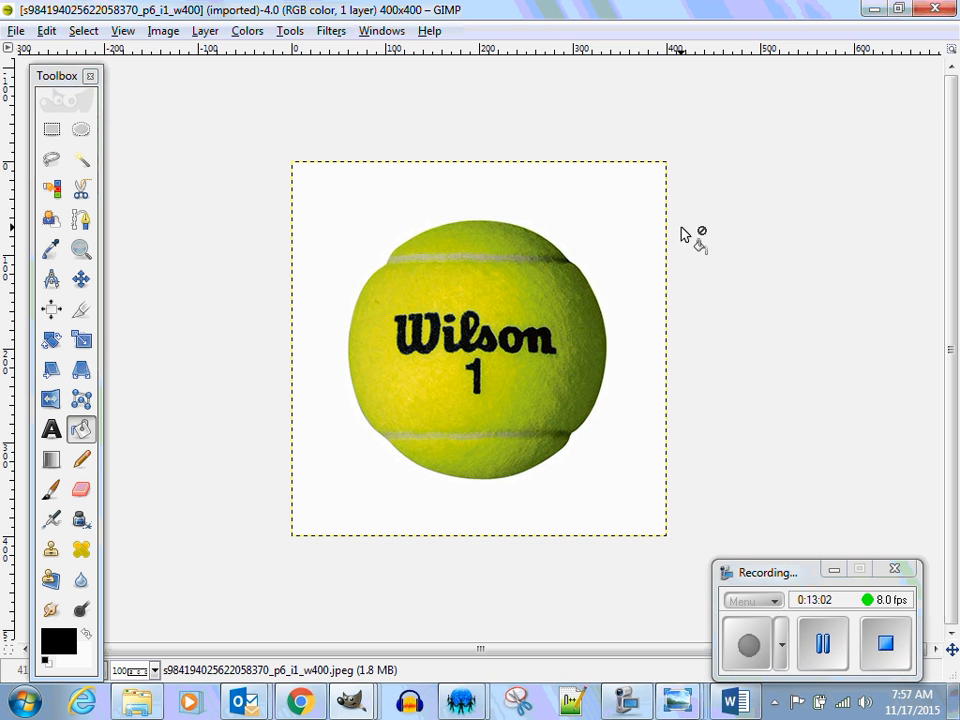
# Show the Layers dialog beside the ball image and add an alpha channel to the ball layer
pyautogui.click(381, 30)
pyautogui.moveTo(410, 76)
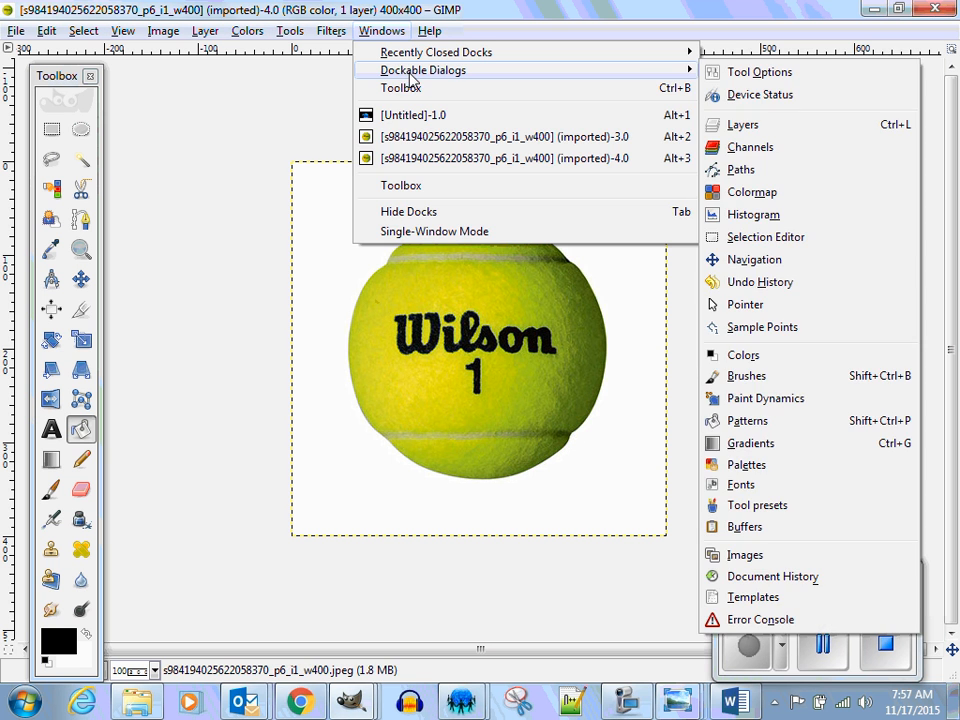
pyautogui.click(762, 125)
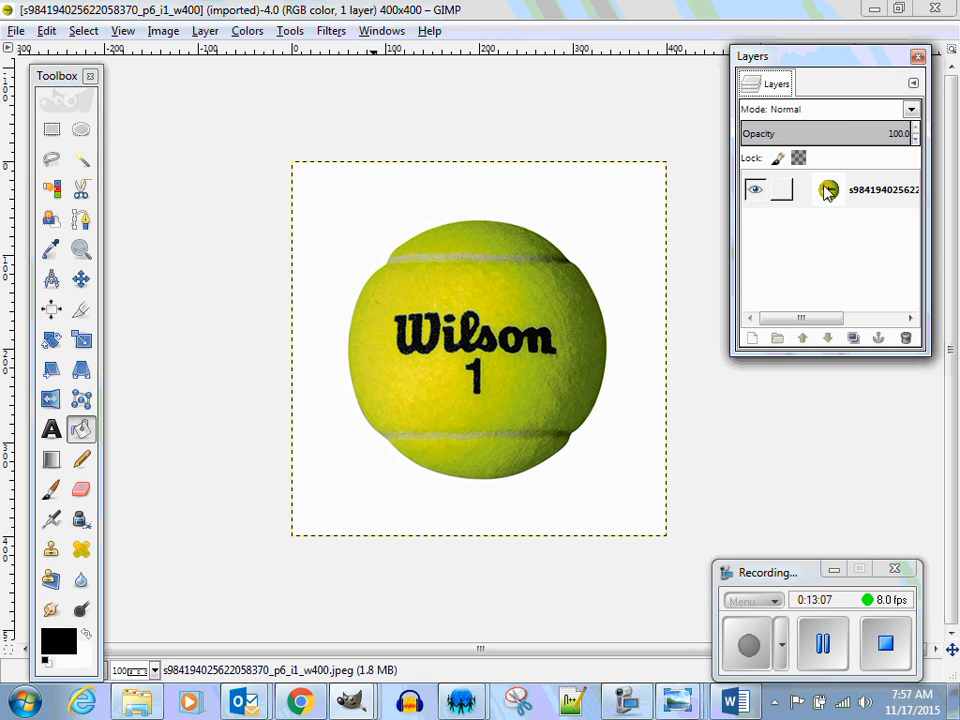
pyautogui.moveTo(849, 63); pyautogui.dragTo(845, 100)
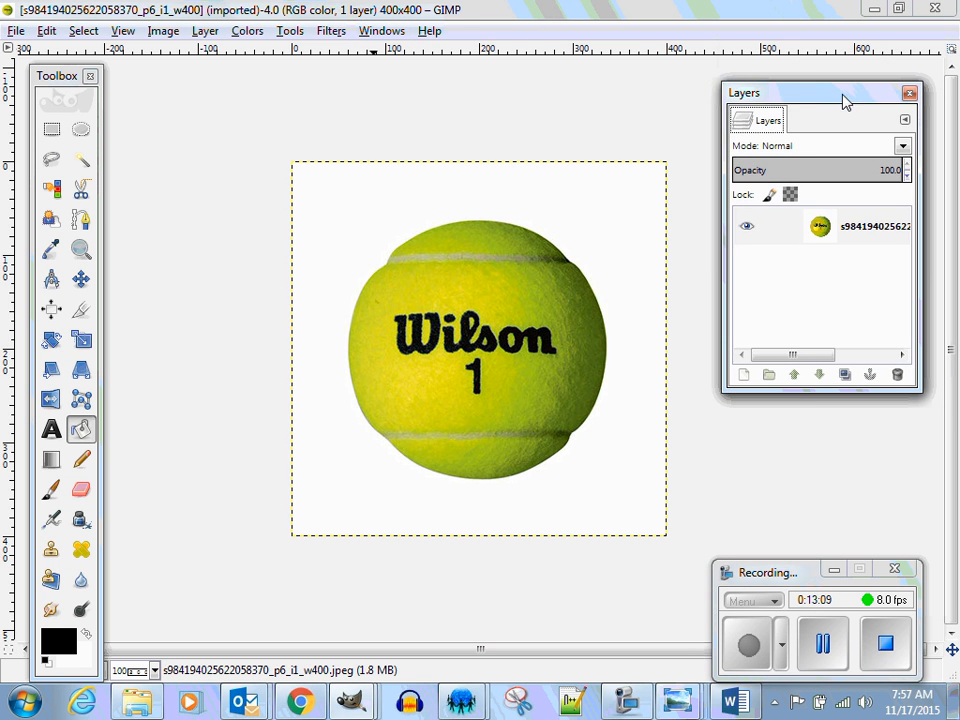
pyautogui.rightClick(821, 230)
pyautogui.click(772, 417)
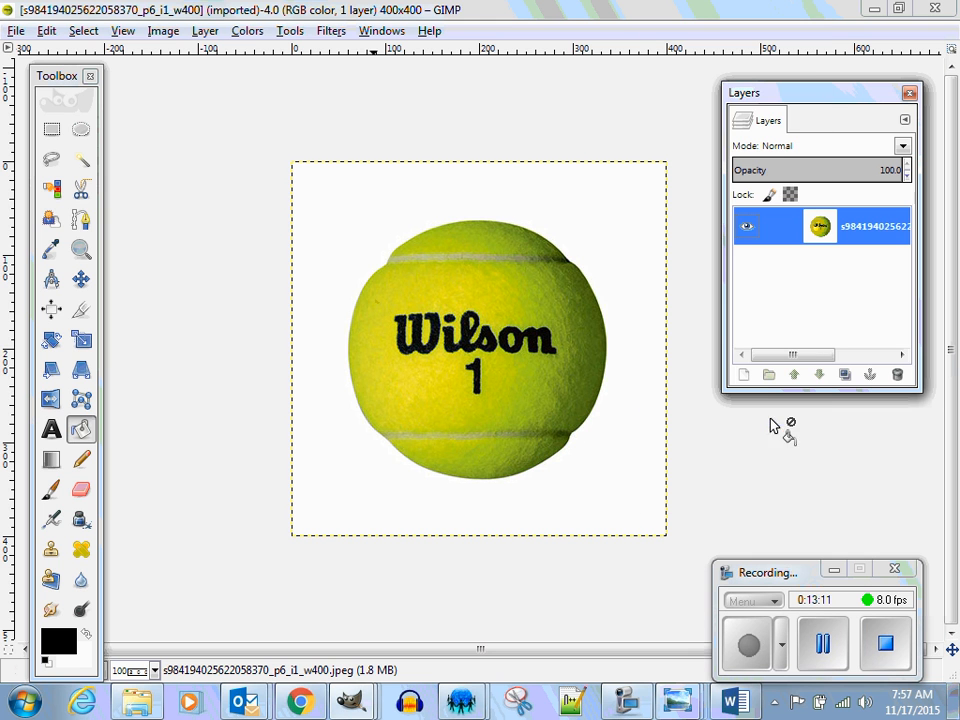
# Select the white background around the ball by color and delete it to transparency
pyautogui.click(52, 189)
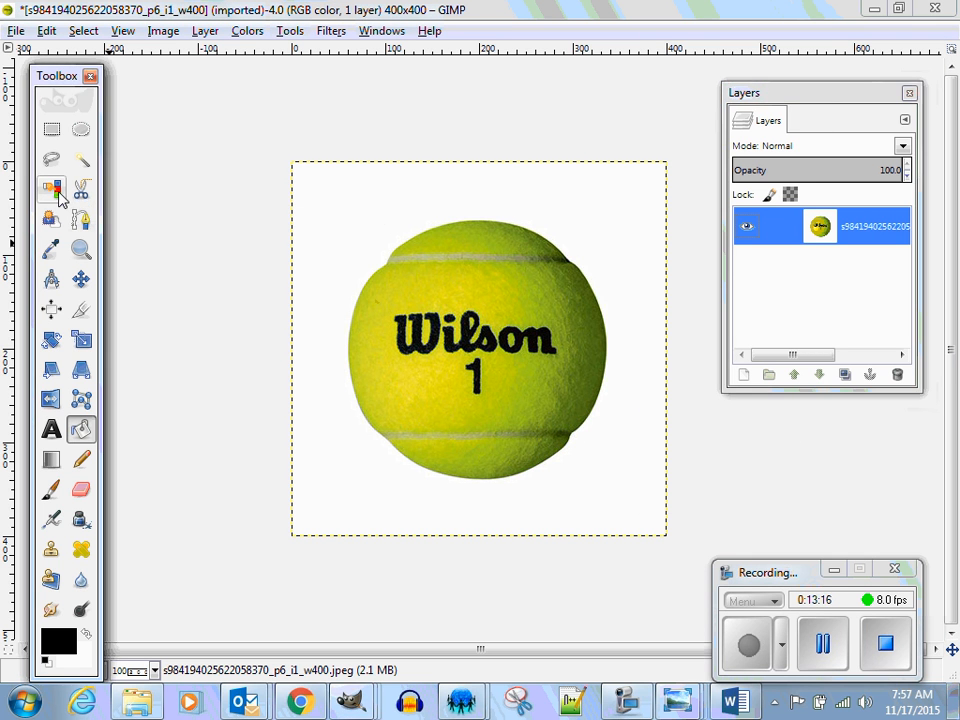
pyautogui.click(358, 240)
pyautogui.press('Delete')
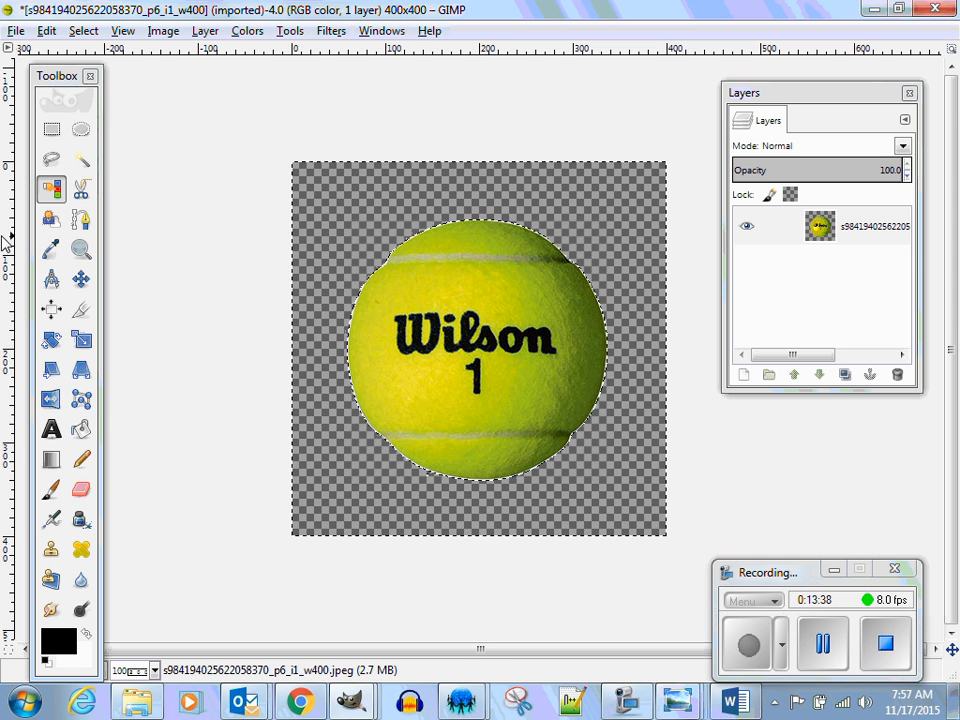
# Start scaling the current selection with the Scale tool and set the width to 60 px
pyautogui.click(81, 339)
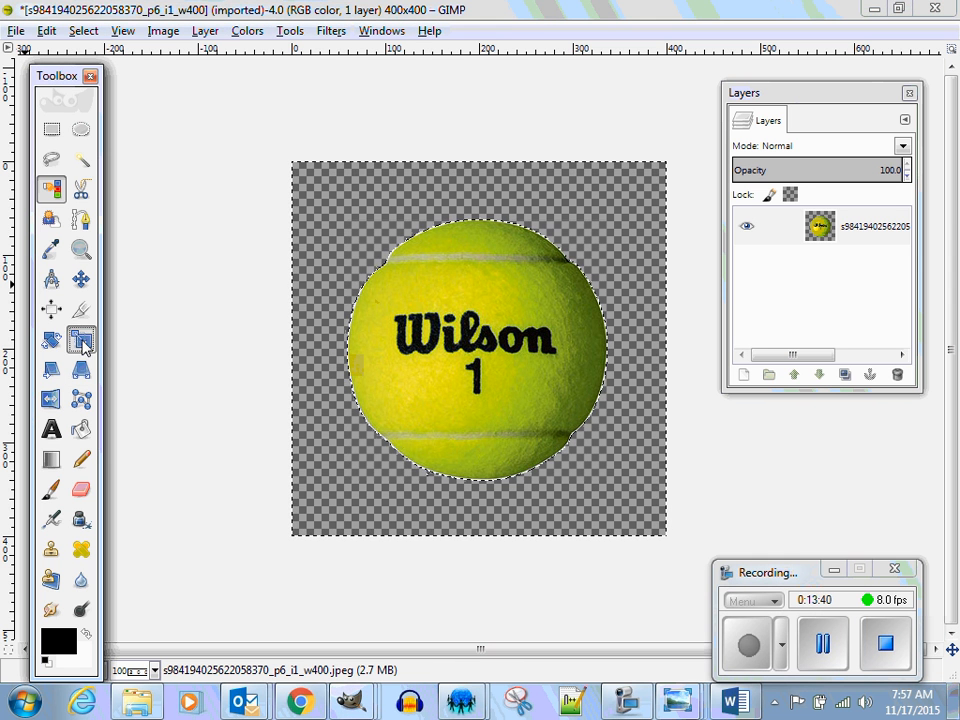
pyautogui.click(296, 165)
pyautogui.moveTo(296, 165); pyautogui.dragTo(573, 449)
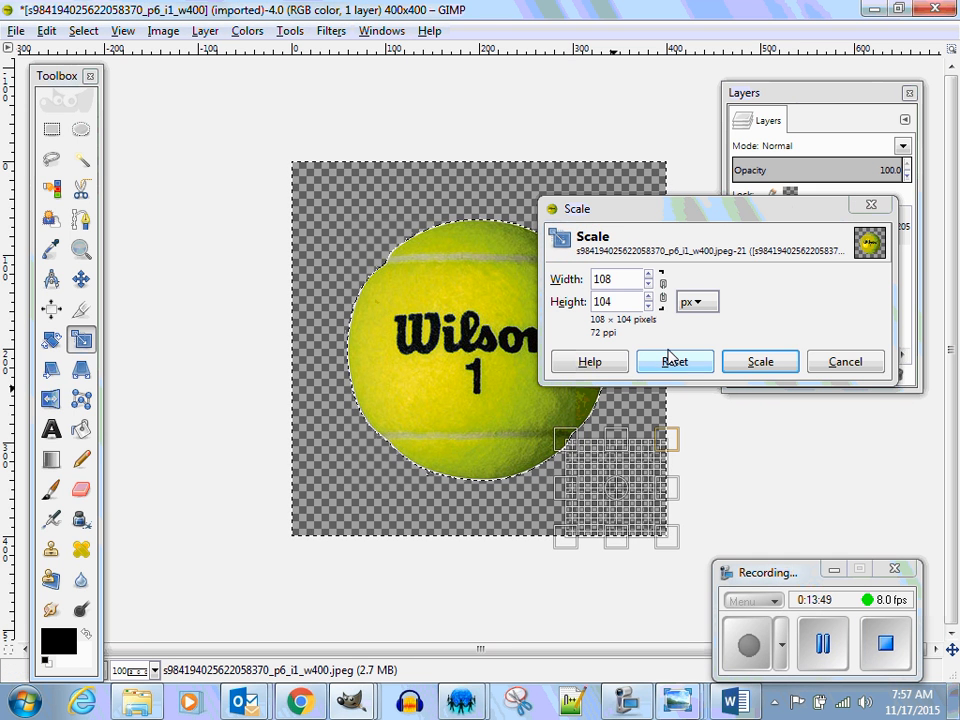
pyautogui.click(647, 285)
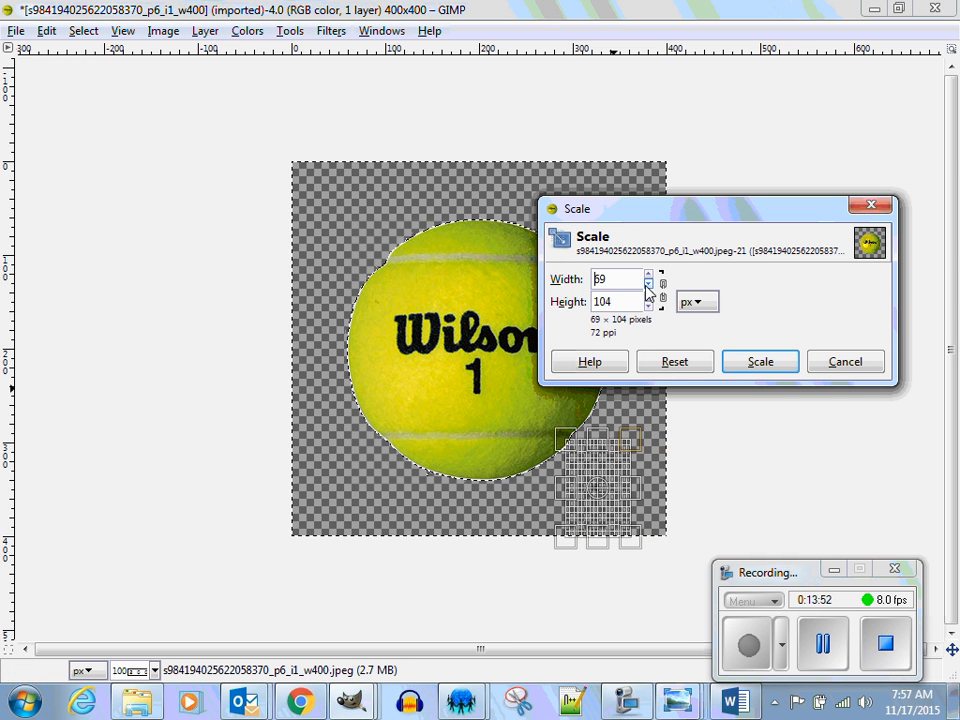
pyautogui.click(647, 285)
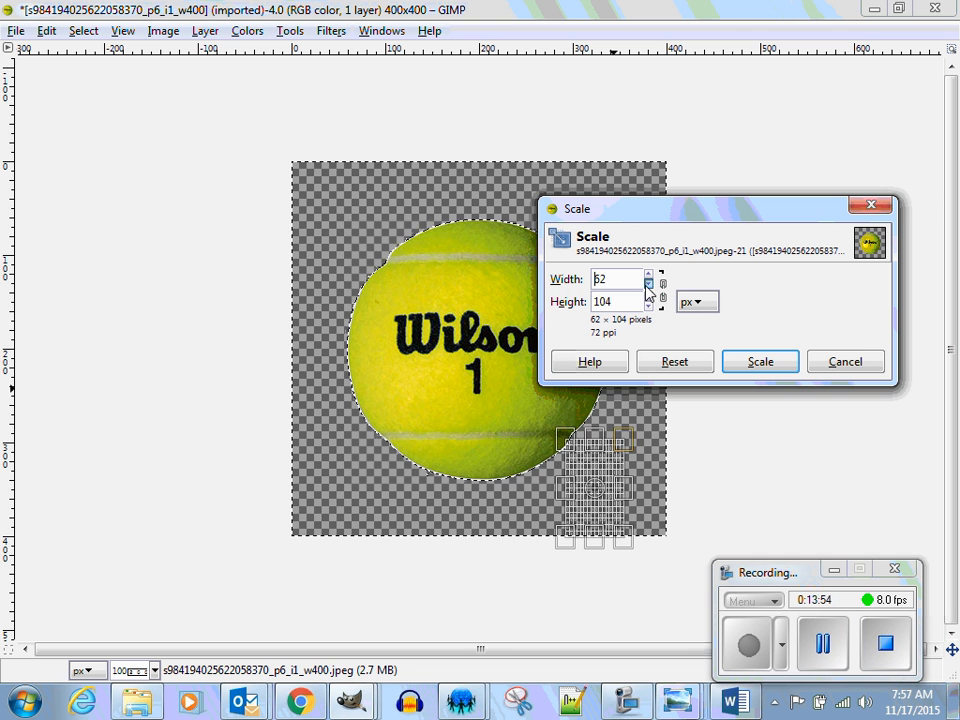
pyautogui.click(647, 285)
pyautogui.click(647, 285)
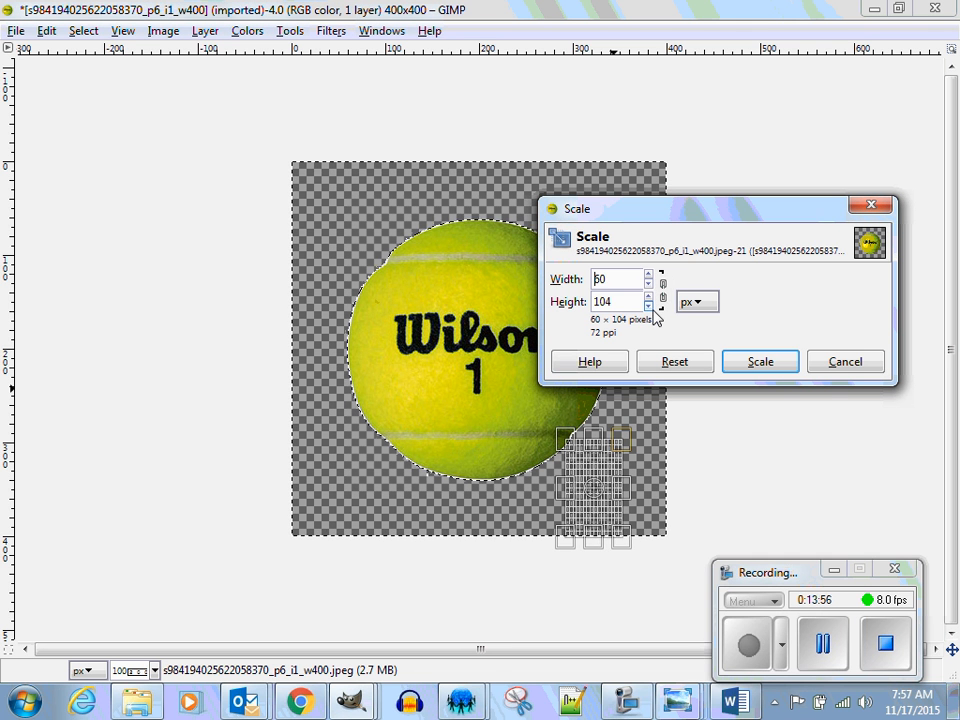
# Set the scaling height to 60 px, apply it, and repeat the 60 × 60 px scaling on the floating selection
pyautogui.click(648, 306)
pyautogui.click(648, 306)
pyautogui.click(648, 306)
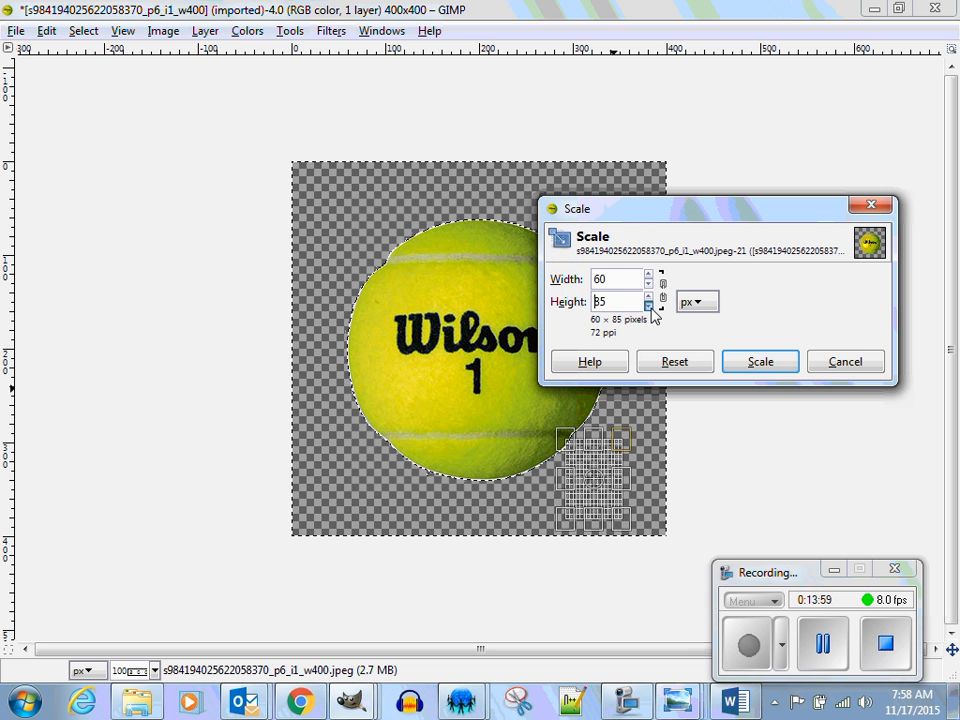
pyautogui.click(648, 306)
pyautogui.click(648, 306)
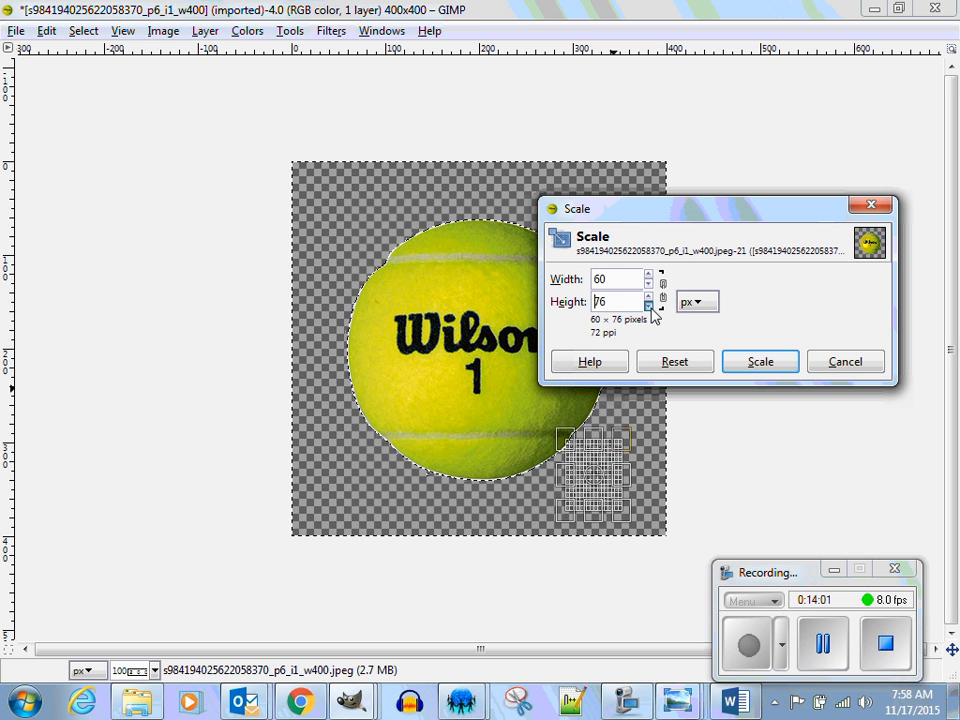
pyautogui.doubleClick(648, 306)
pyautogui.doubleClick(648, 306)
pyautogui.doubleClick(648, 306)
pyautogui.doubleClick(648, 306)
pyautogui.click(648, 306)
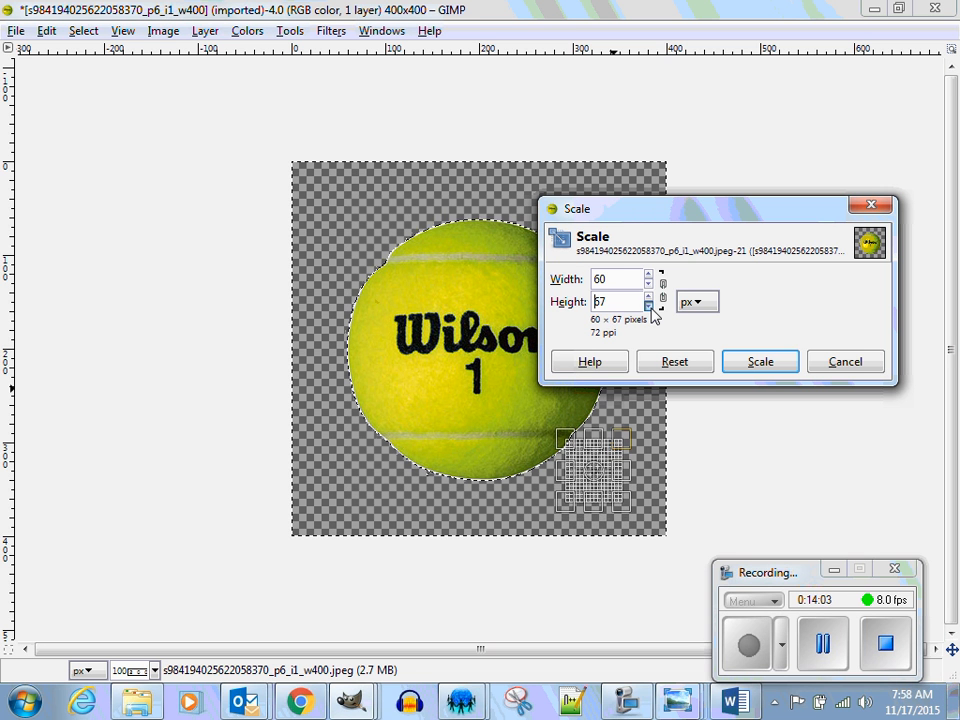
pyautogui.doubleClick(648, 306)
pyautogui.doubleClick(648, 306)
pyautogui.click(648, 306)
pyautogui.doubleClick(648, 306)
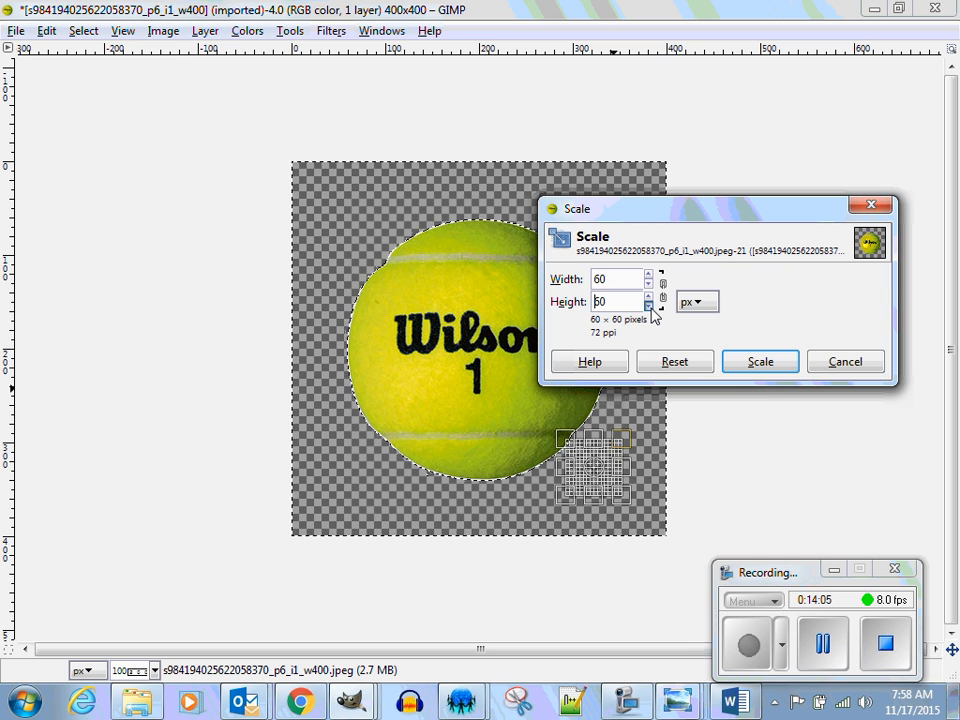
pyautogui.click(760, 369)
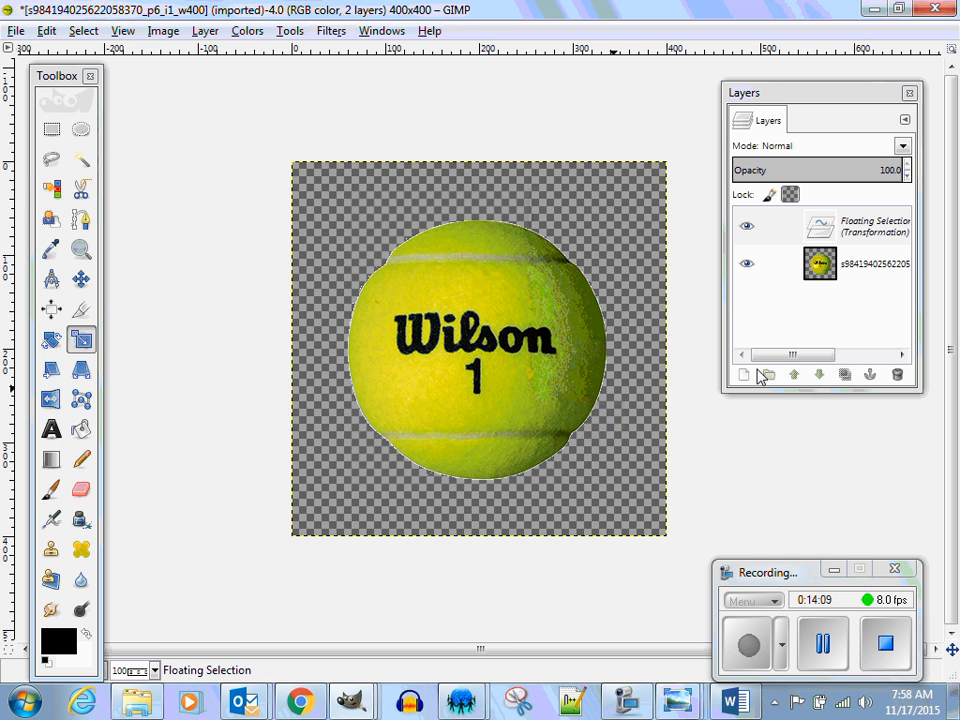
pyautogui.click(306, 171)
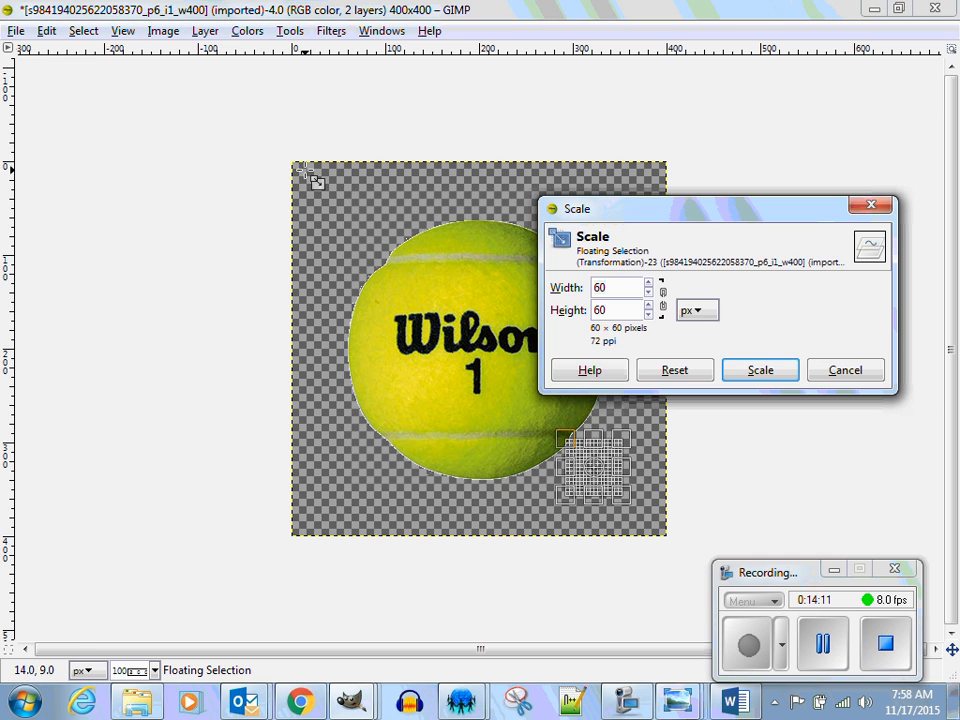
pyautogui.click(746, 375)
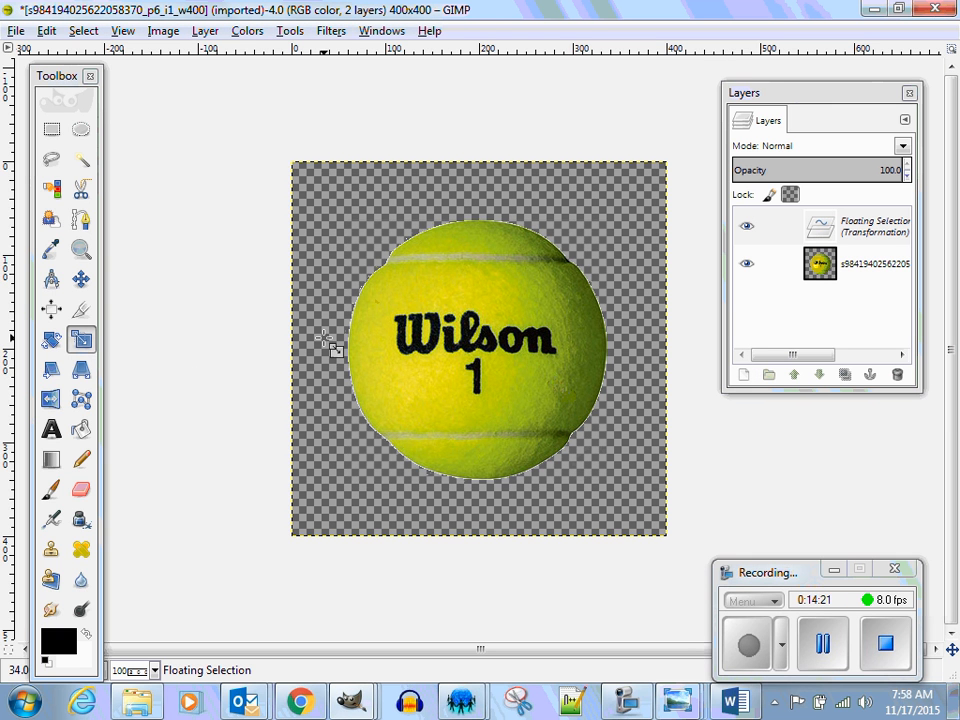
# Crop the image to the 60 × 60 px boundary of the scaled ball layer
pyautogui.click(348, 277)
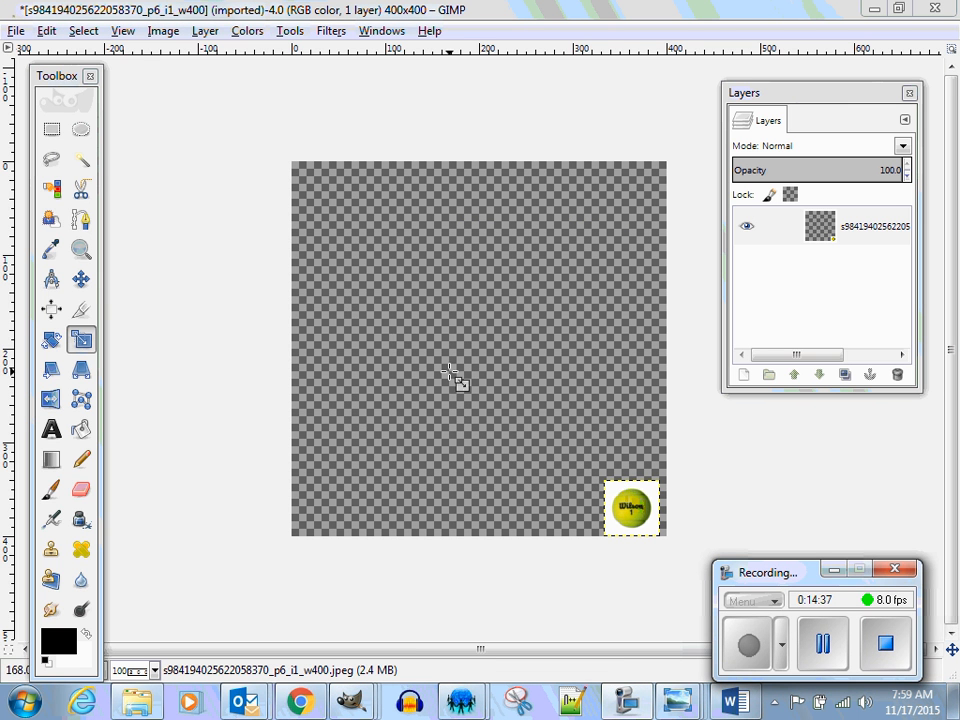
pyautogui.click(82, 312)
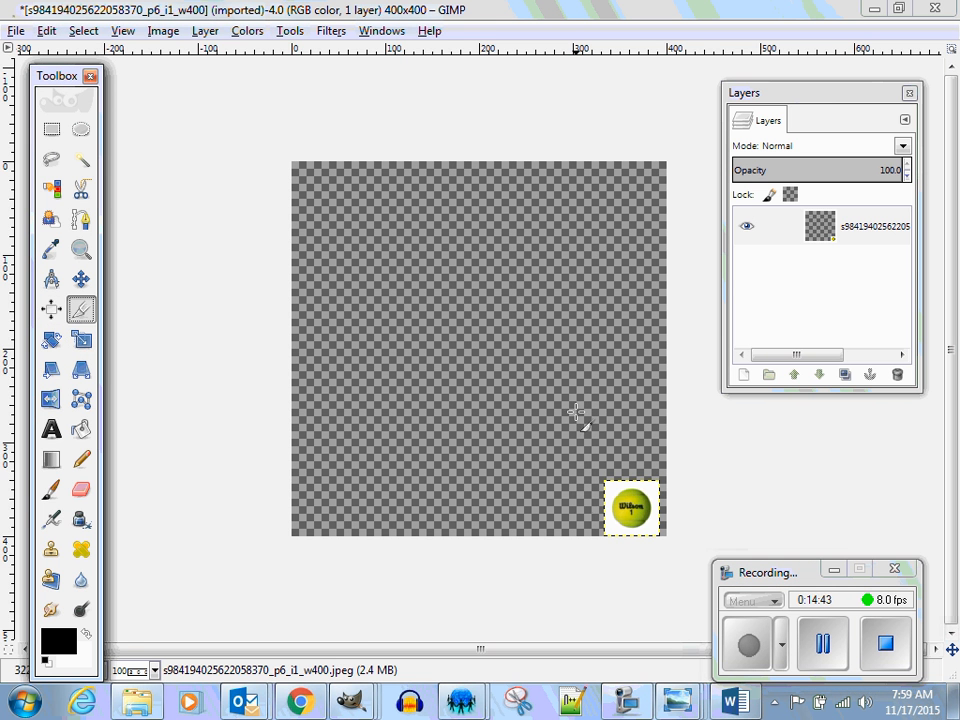
pyautogui.scroll(5, 574, 386)
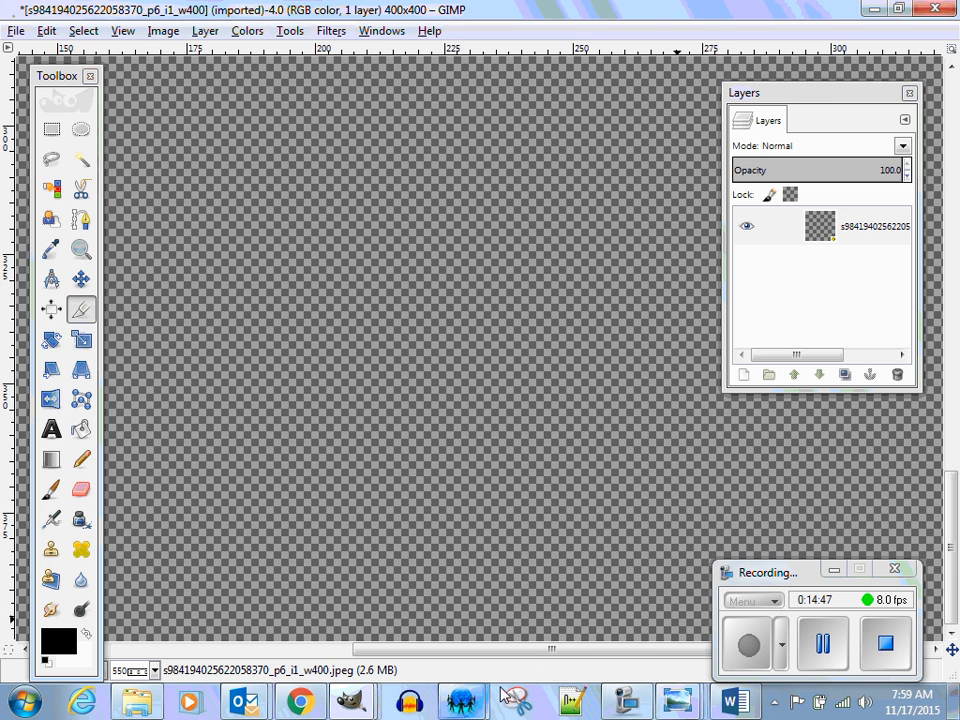
pyautogui.moveTo(546, 654); pyautogui.dragTo(795, 649)
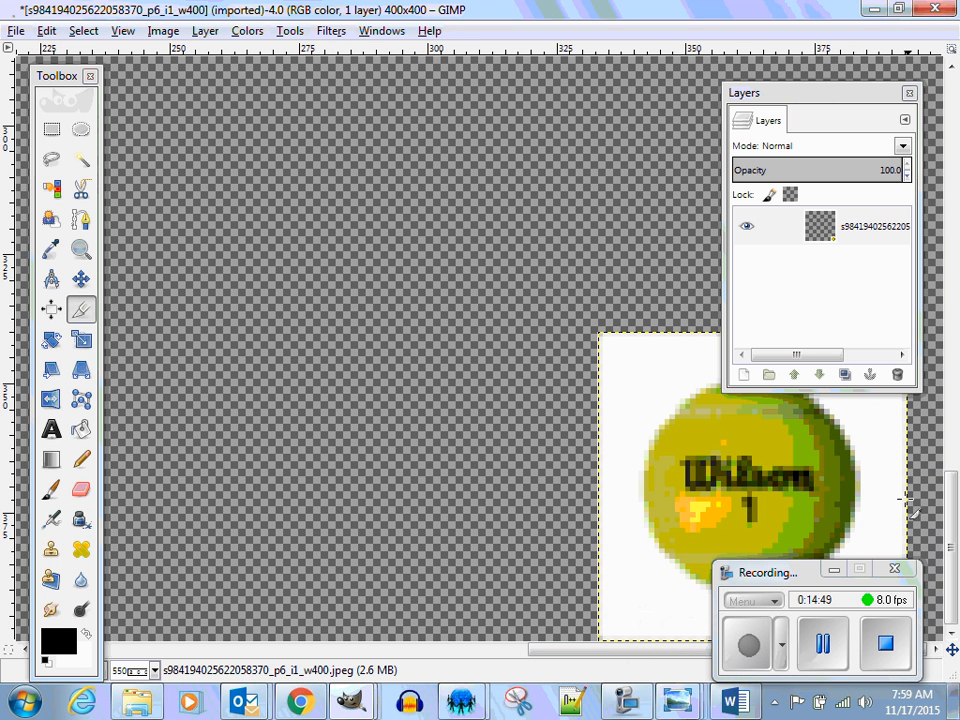
pyautogui.moveTo(864, 93); pyautogui.dragTo(890, 12)
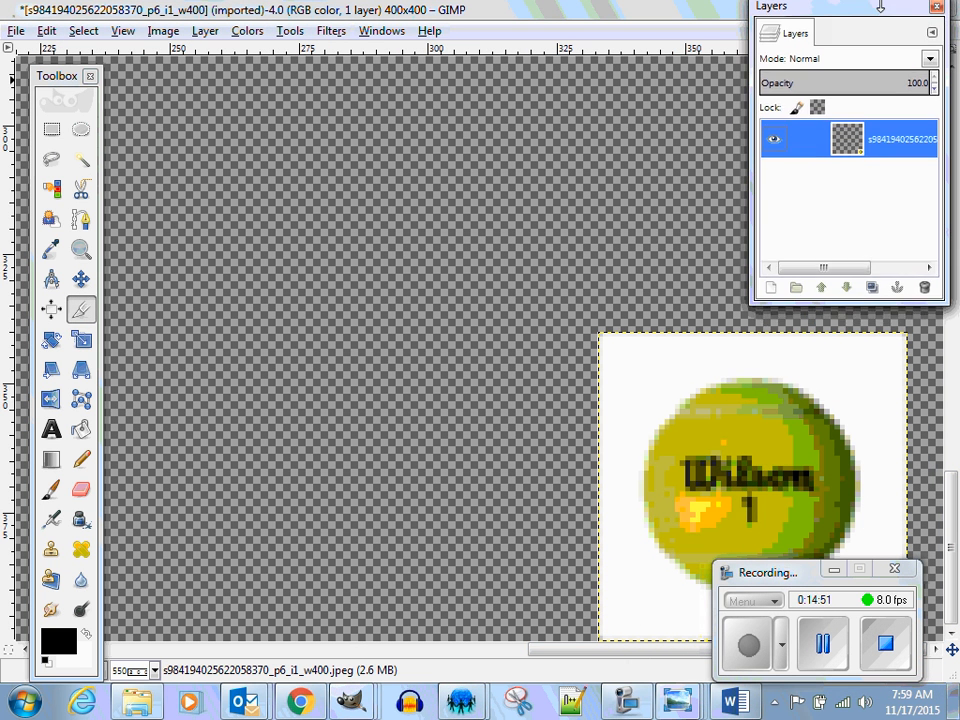
pyautogui.click(834, 569)
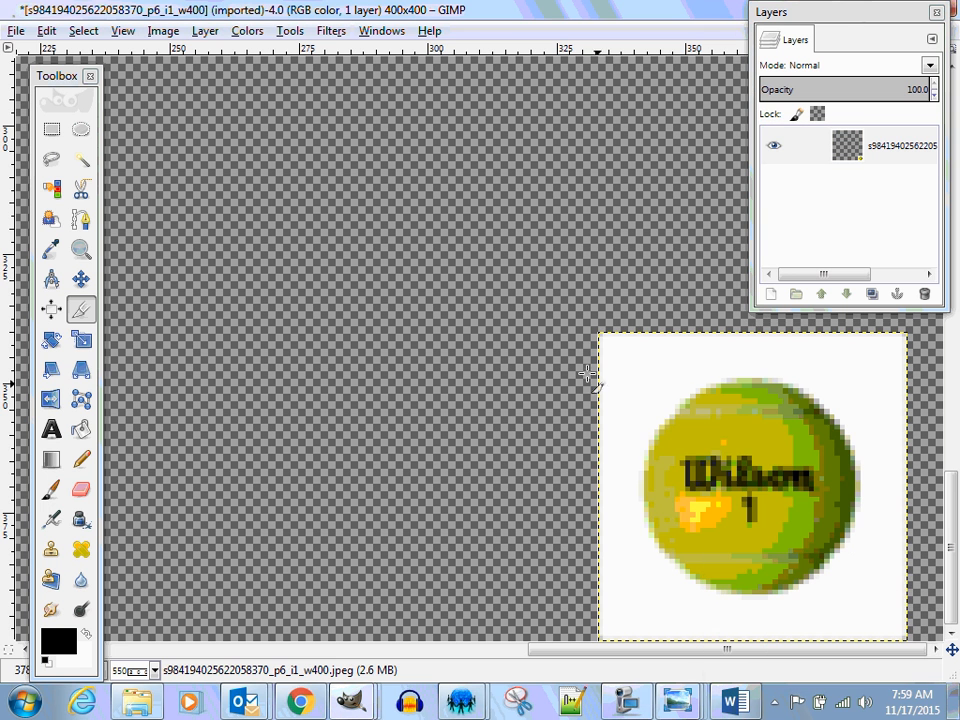
pyautogui.moveTo(598, 331); pyautogui.dragTo(879, 621)
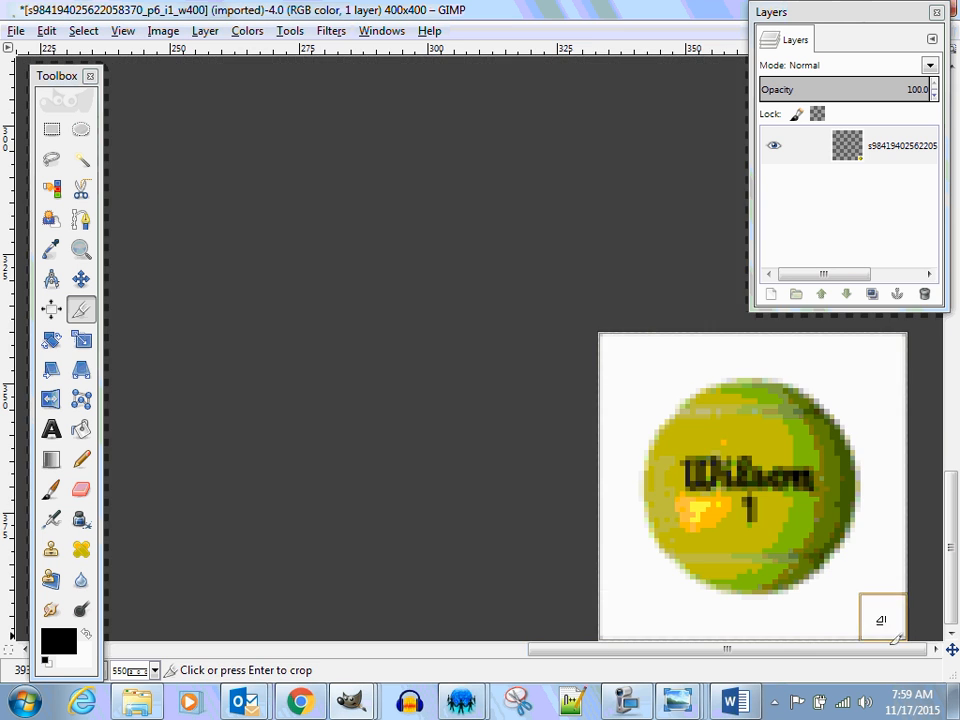
pyautogui.click(810, 544)
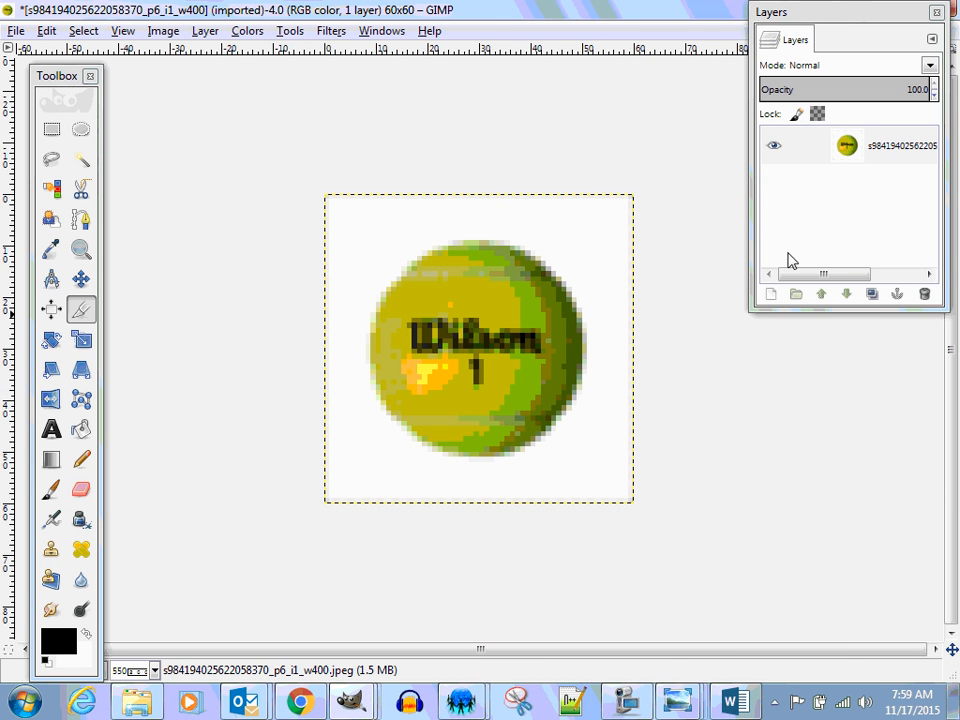
# Select the white background around the cropped ball by color and delete it to transparency
pyautogui.rightClick(848, 148)
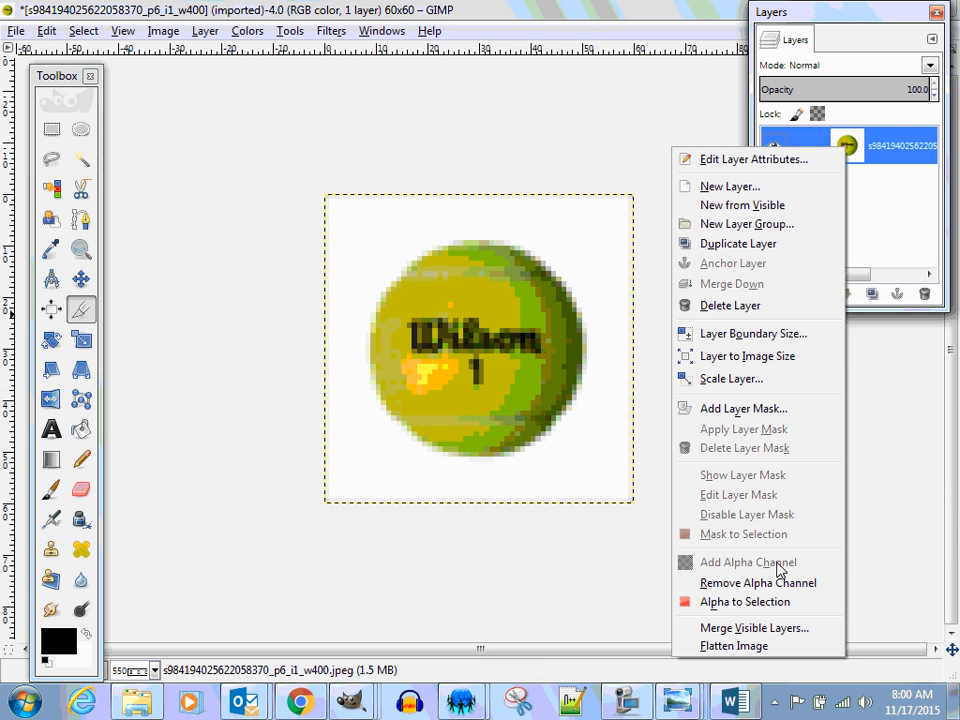
pyautogui.click(868, 473)
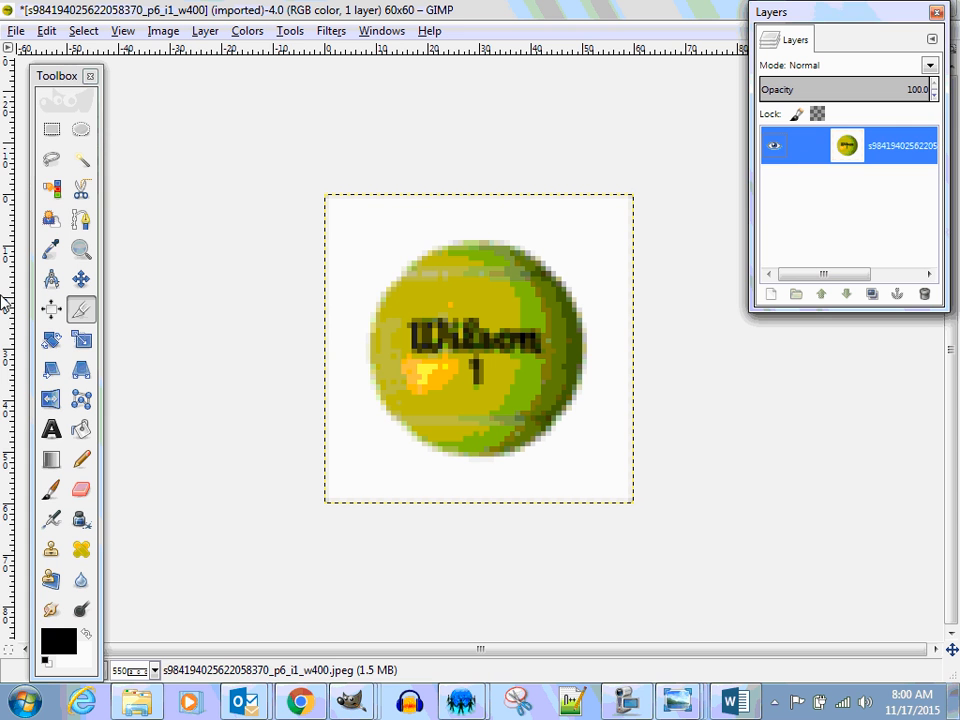
pyautogui.click(51, 188)
pyautogui.click(352, 233)
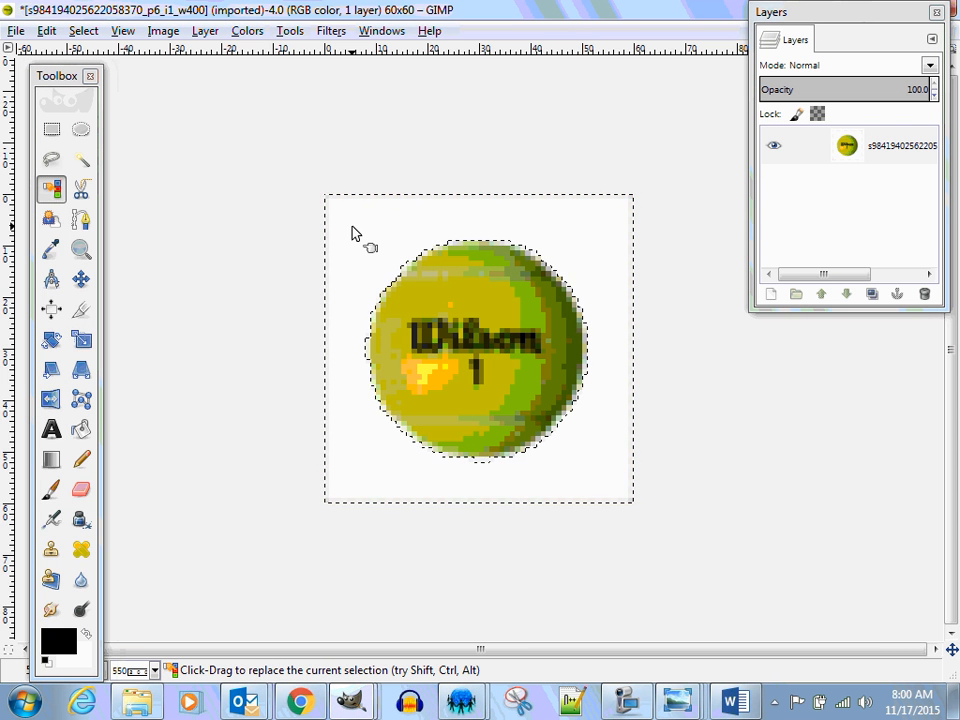
pyautogui.press('Delete')
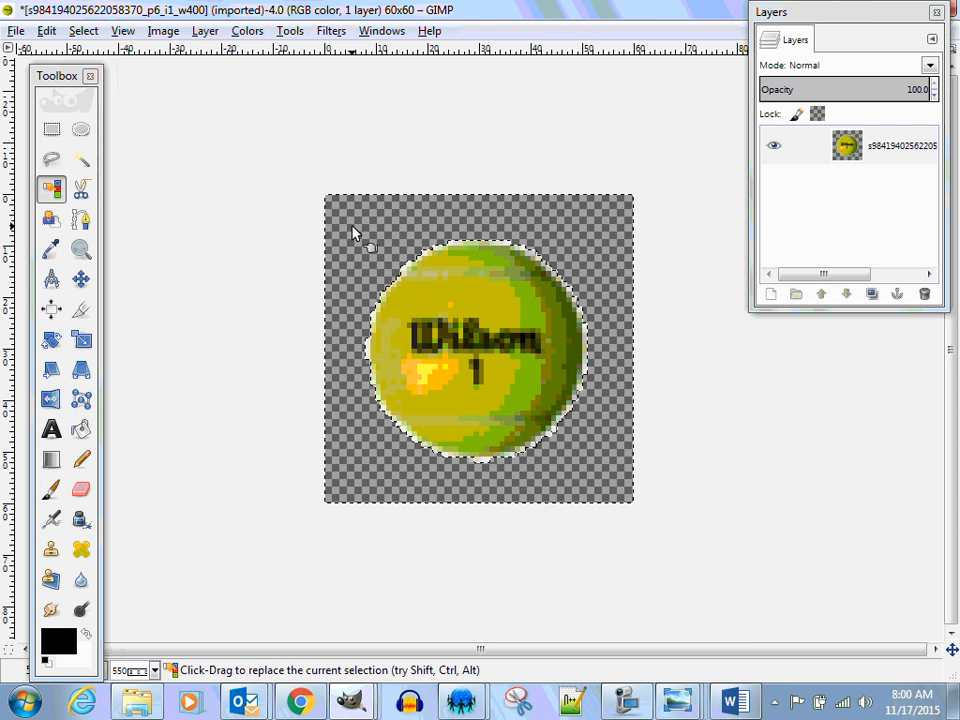
# Export the ball image as wilsonball60x60.png into the 1.1.5 SoundDecisionQ2 folder with the default PNG options
pyautogui.click(16, 31)
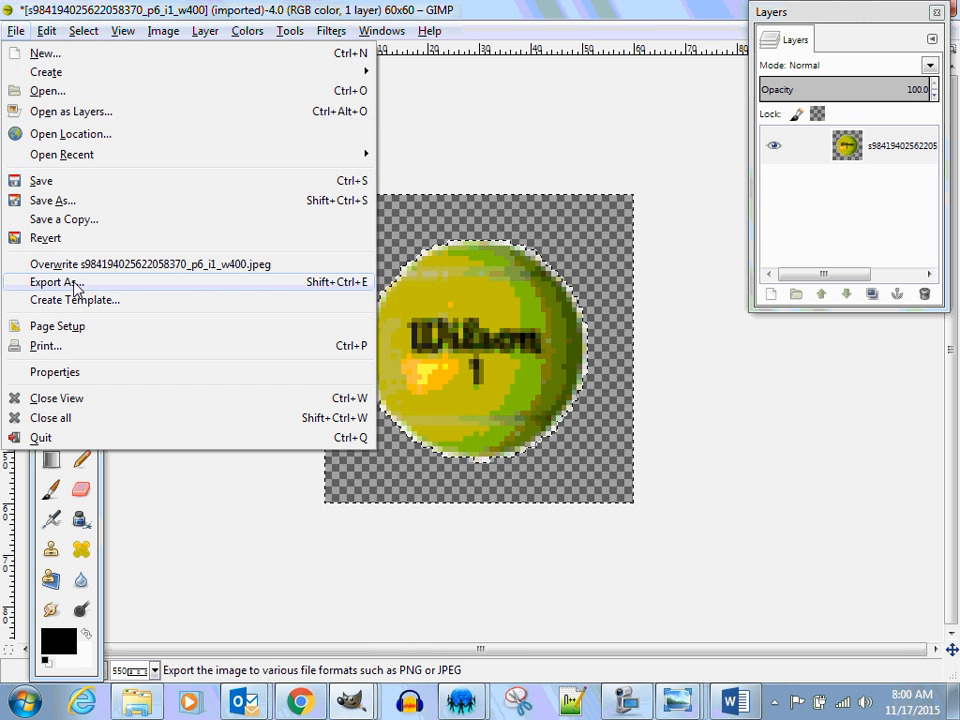
pyautogui.click(76, 284)
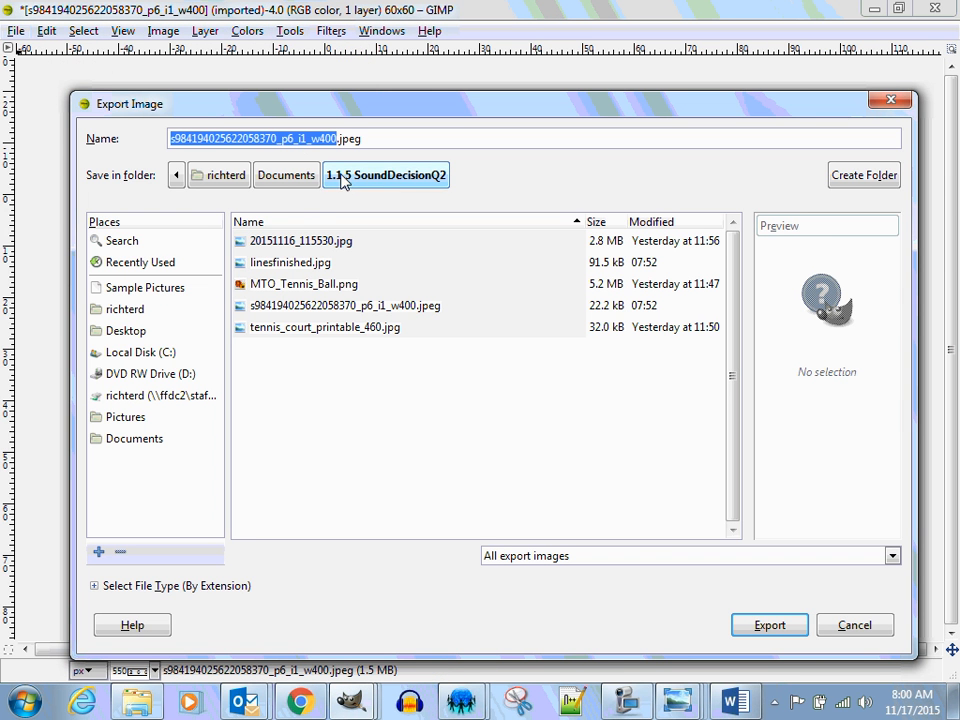
pyautogui.moveTo(337, 138); pyautogui.dragTo(165, 138)
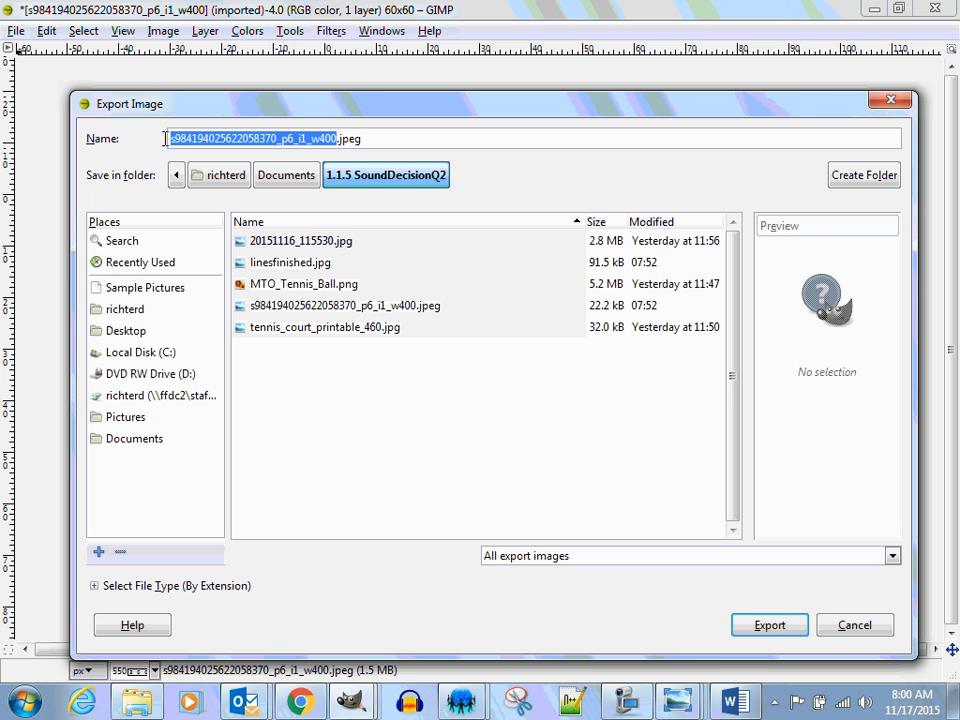
pyautogui.write('wilsonball')
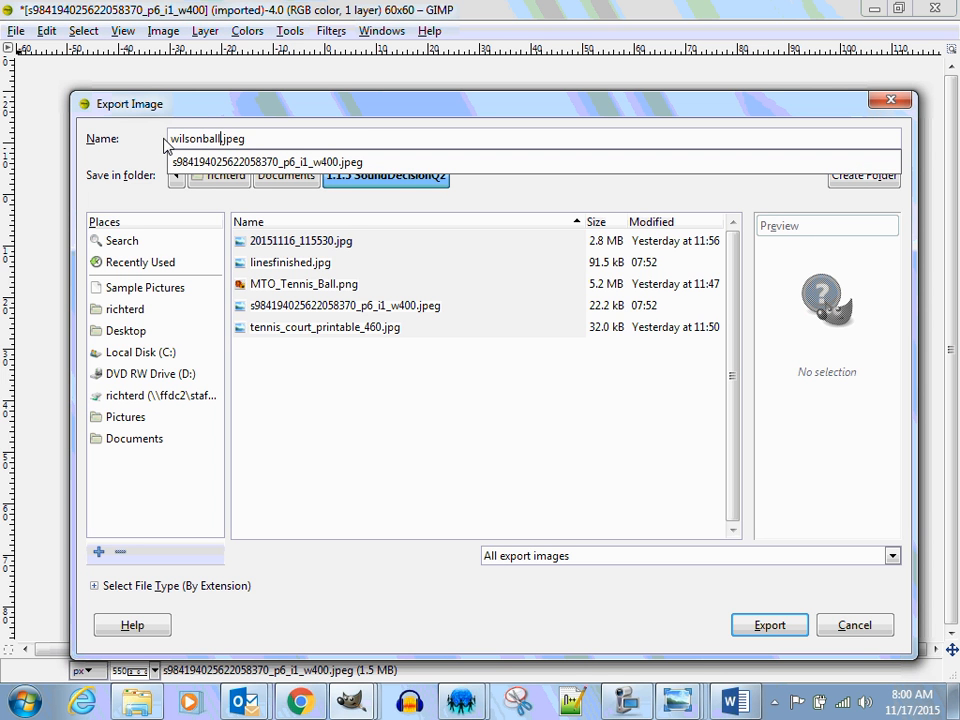
pyautogui.write('60x60')
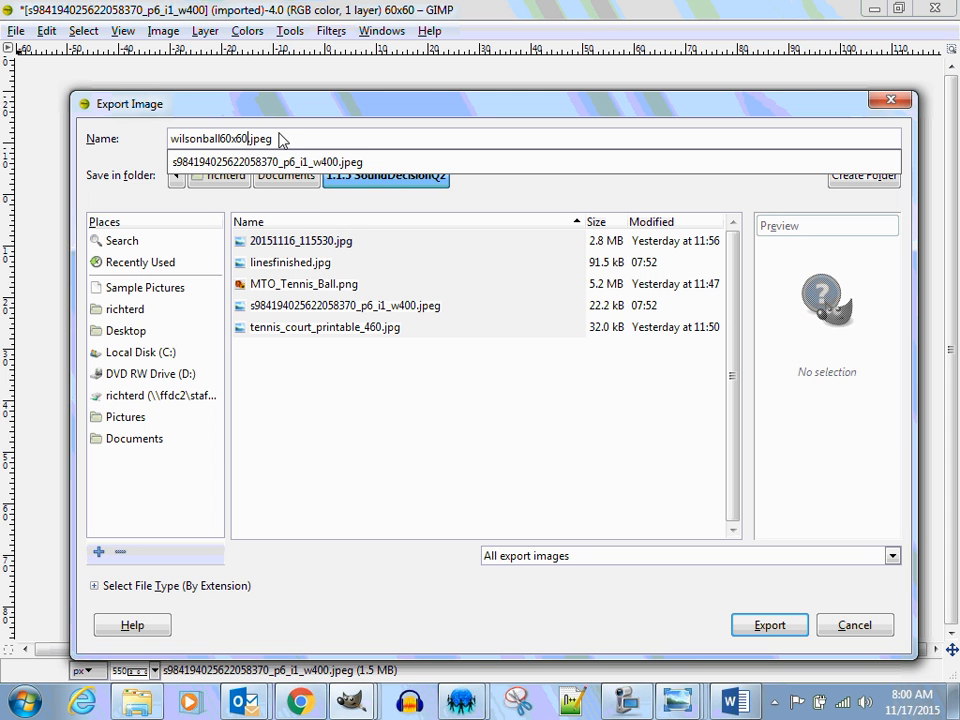
pyautogui.click(247, 139)
pyautogui.click(760, 628)
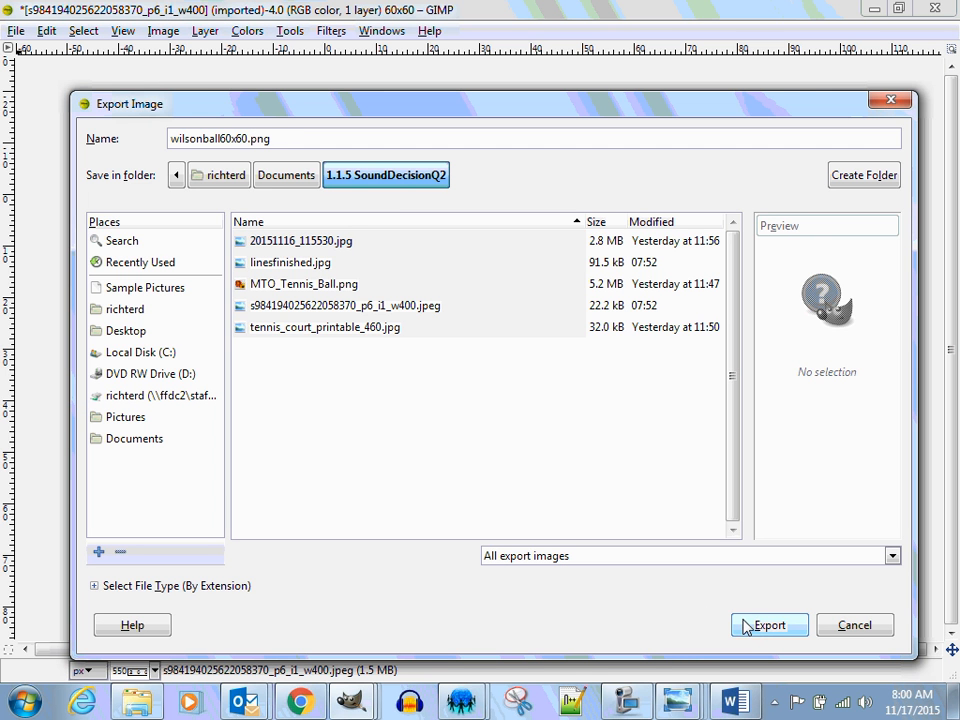
pyautogui.click(761, 630)
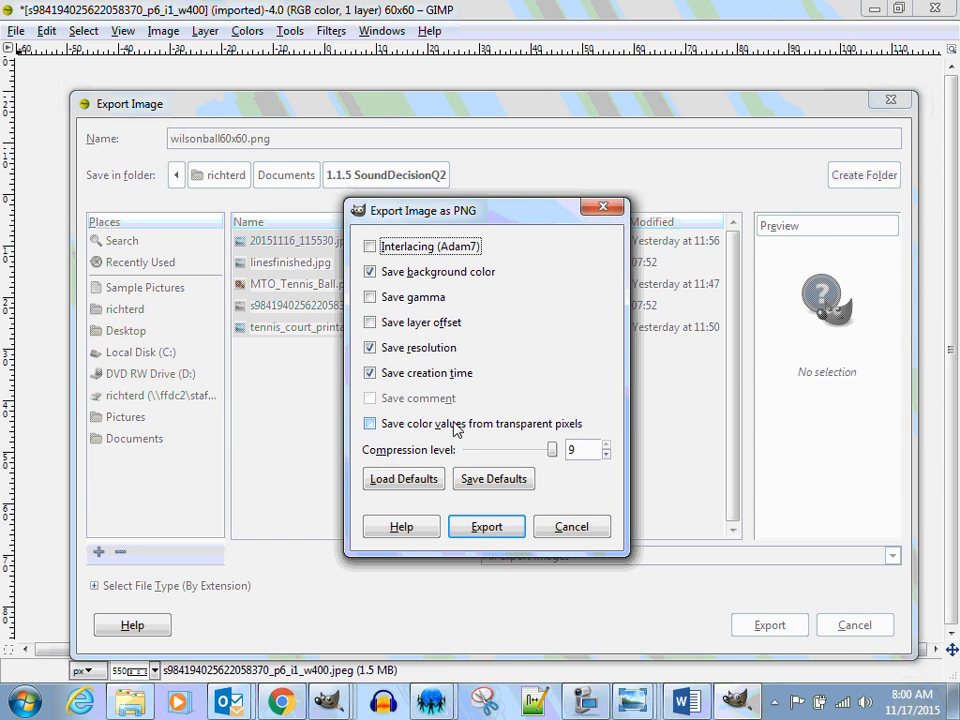
pyautogui.click(487, 530)
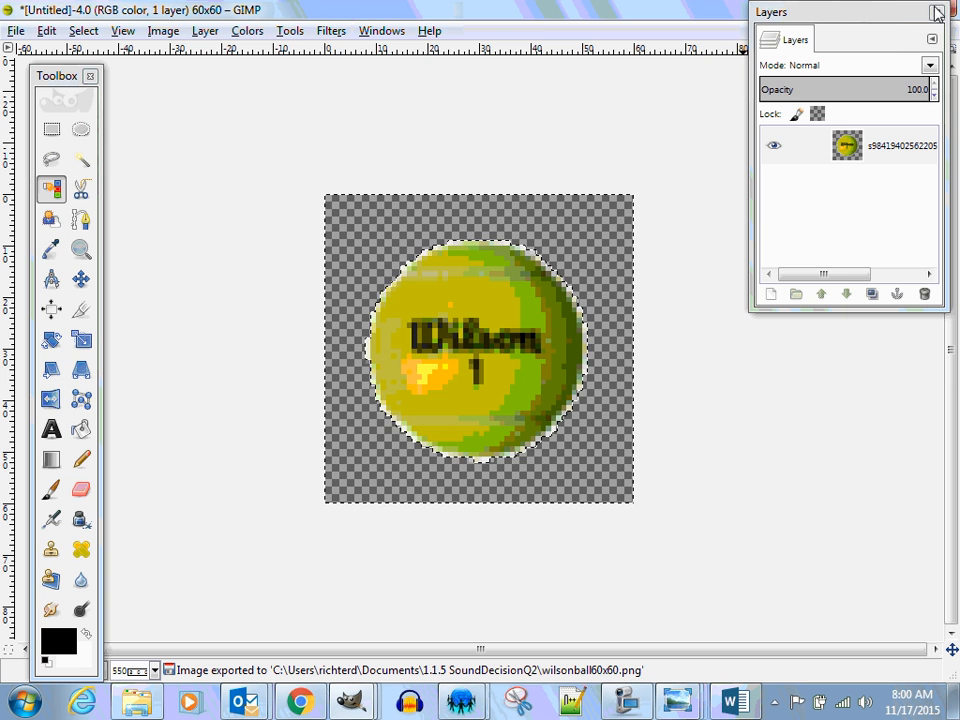
# Switch to the App Inventor project in the browser and delete the tennis court JPG from its media
pyautogui.moveTo(915, 13); pyautogui.dragTo(916, 81)
pyautogui.click(874, 9)
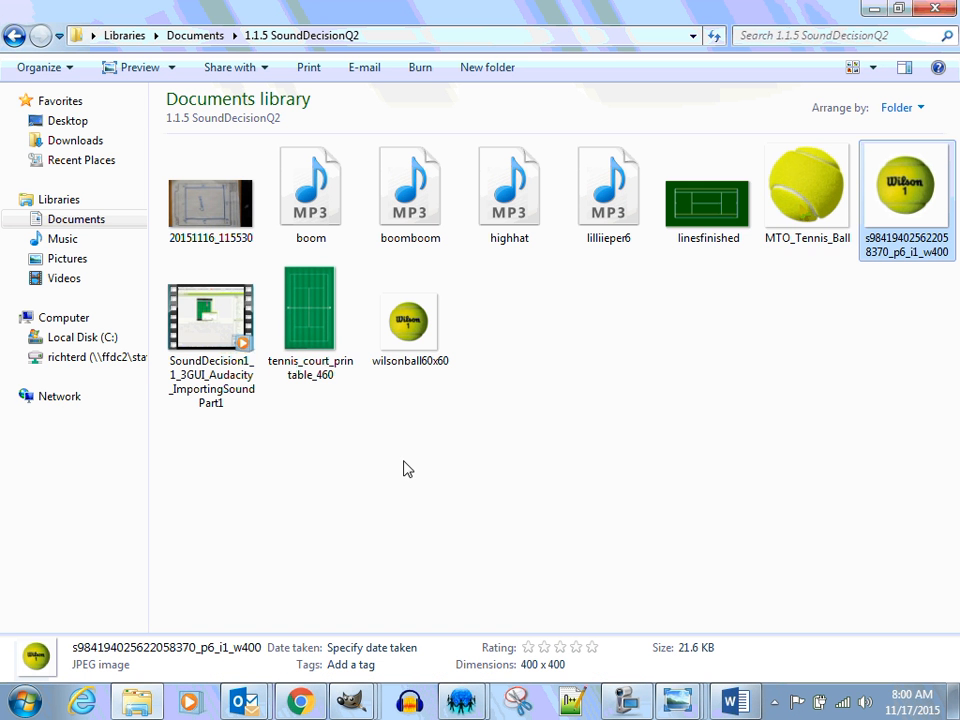
pyautogui.click(290, 704)
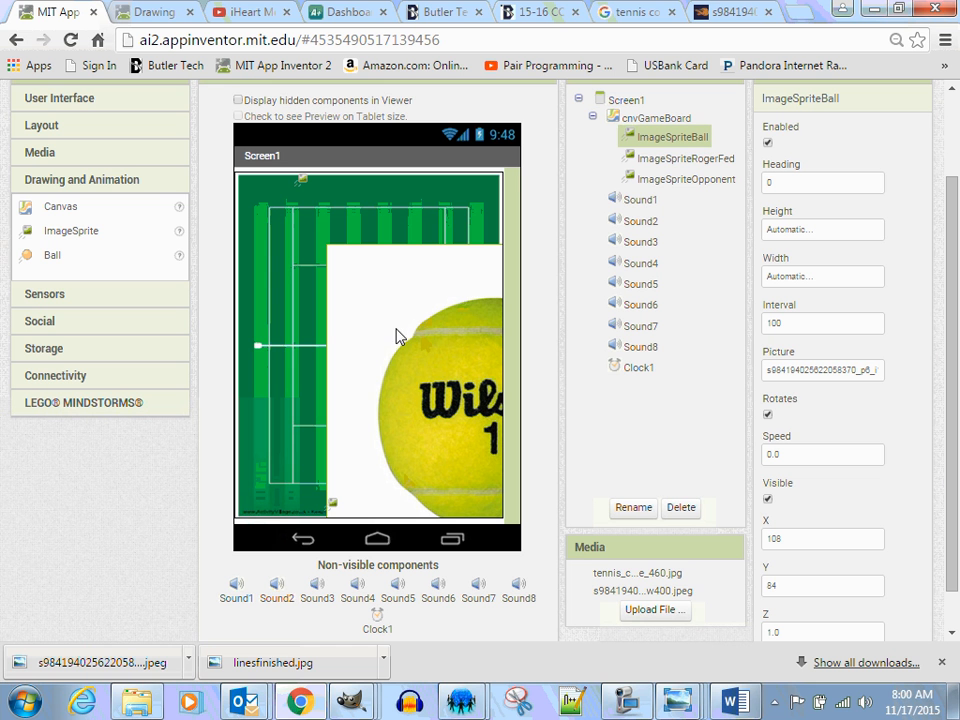
pyautogui.click(640, 572)
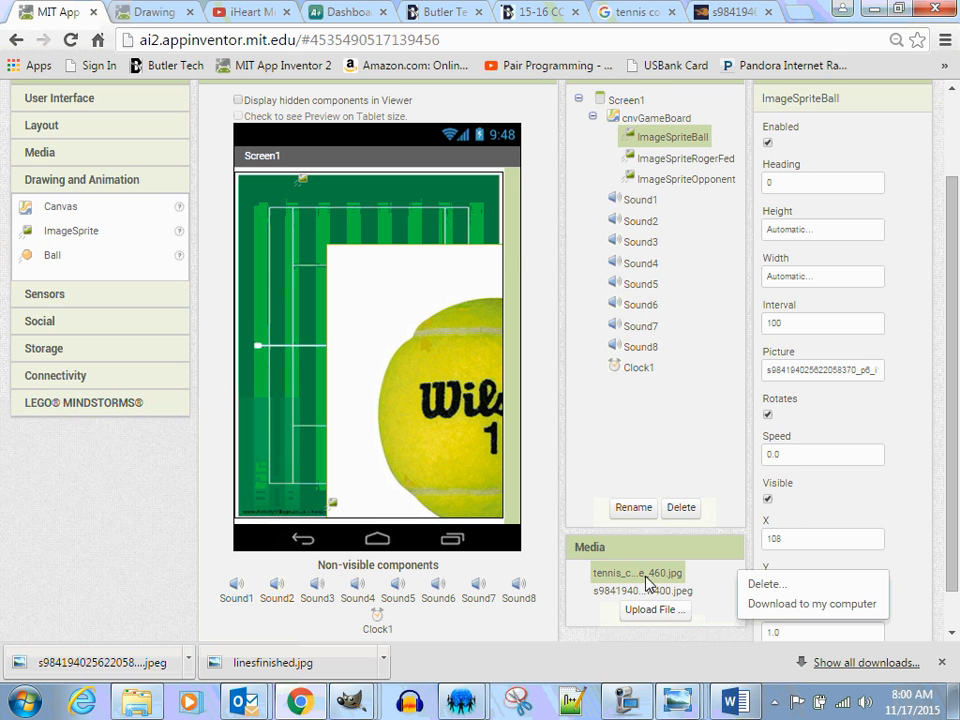
pyautogui.click(756, 590)
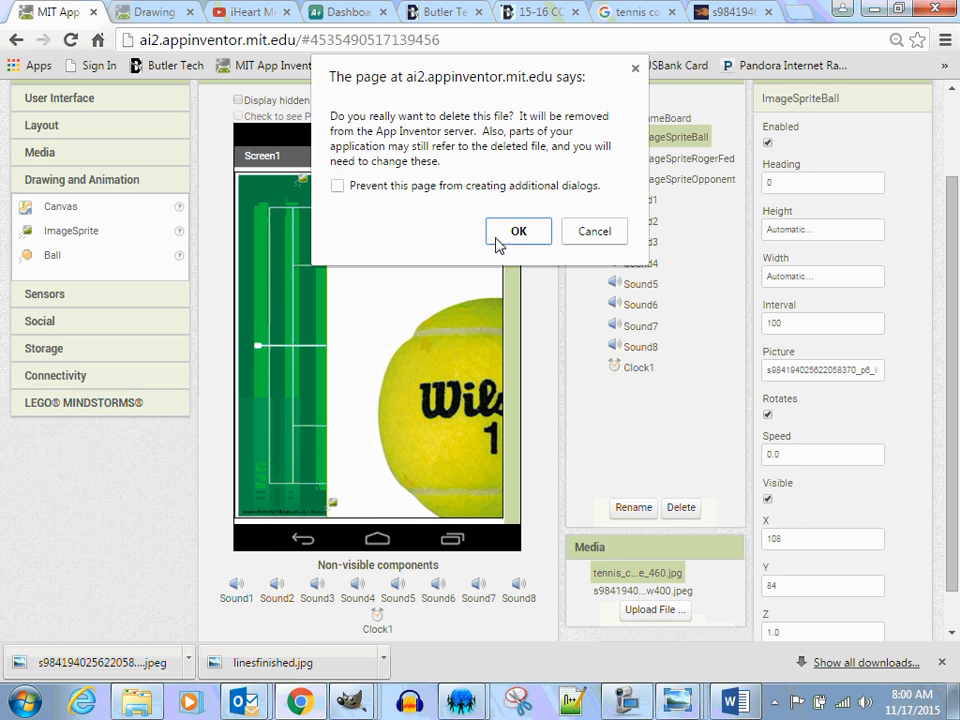
pyautogui.click(505, 238)
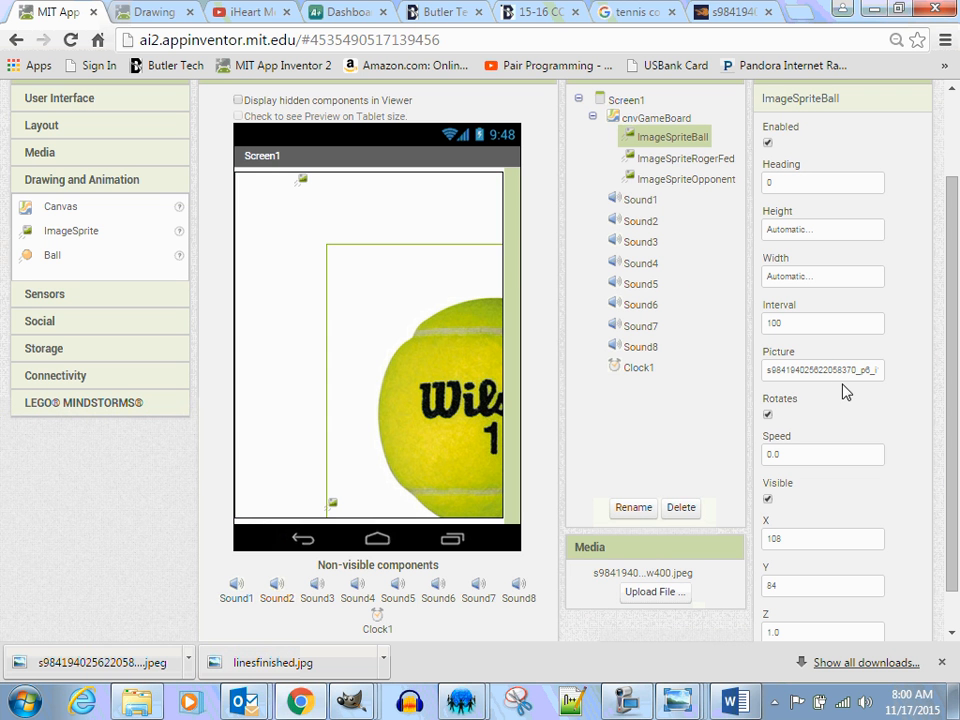
# Delete the old Wilson ball JPEG from the project's media
pyautogui.click(638, 573)
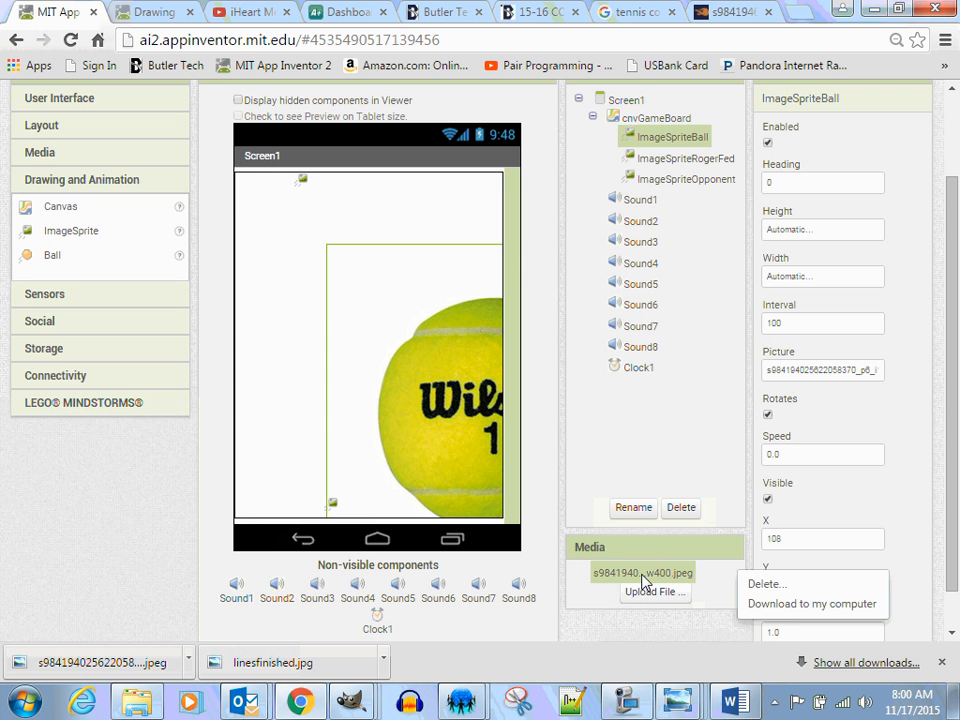
pyautogui.click(781, 586)
pyautogui.click(537, 237)
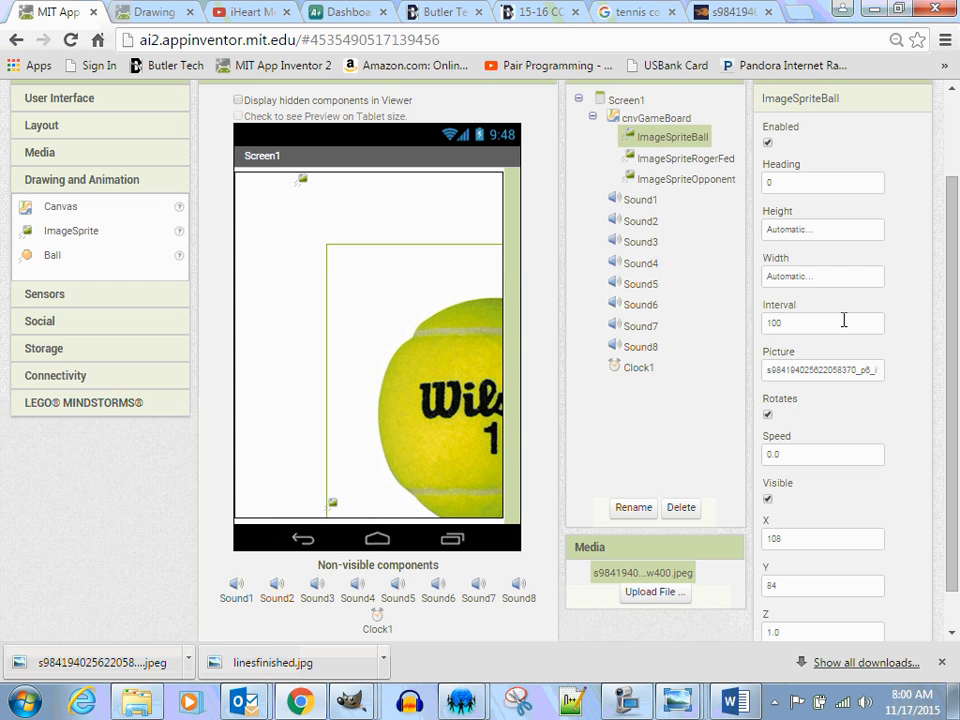
# Upload wilsonball60x60.png and assign it as the picture of ImageSpriteBall
pyautogui.click(826, 372)
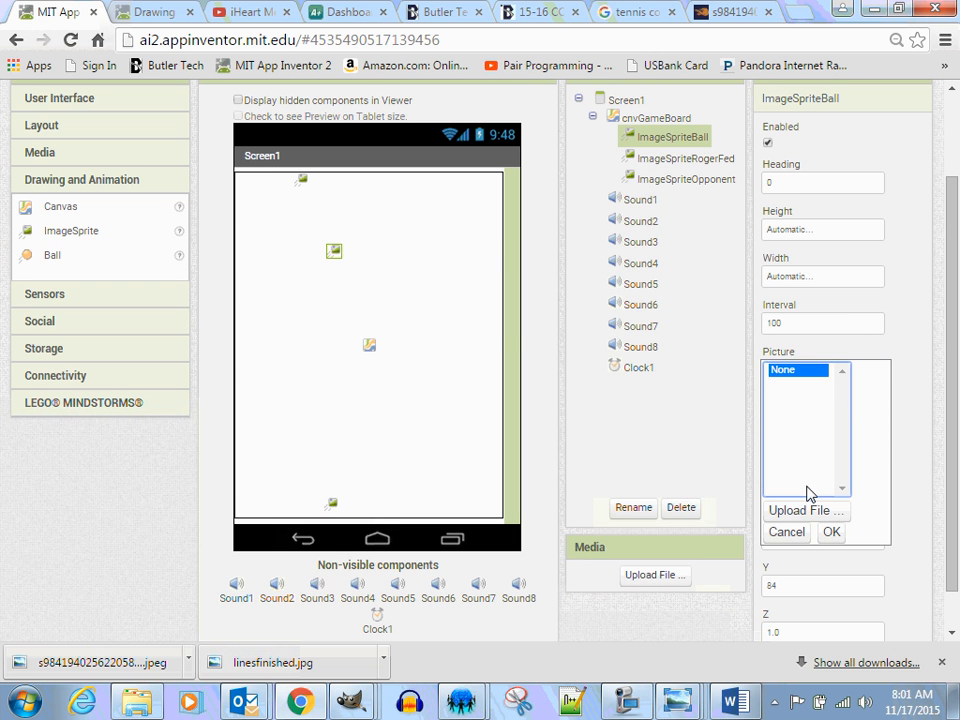
pyautogui.click(797, 515)
pyautogui.click(337, 267)
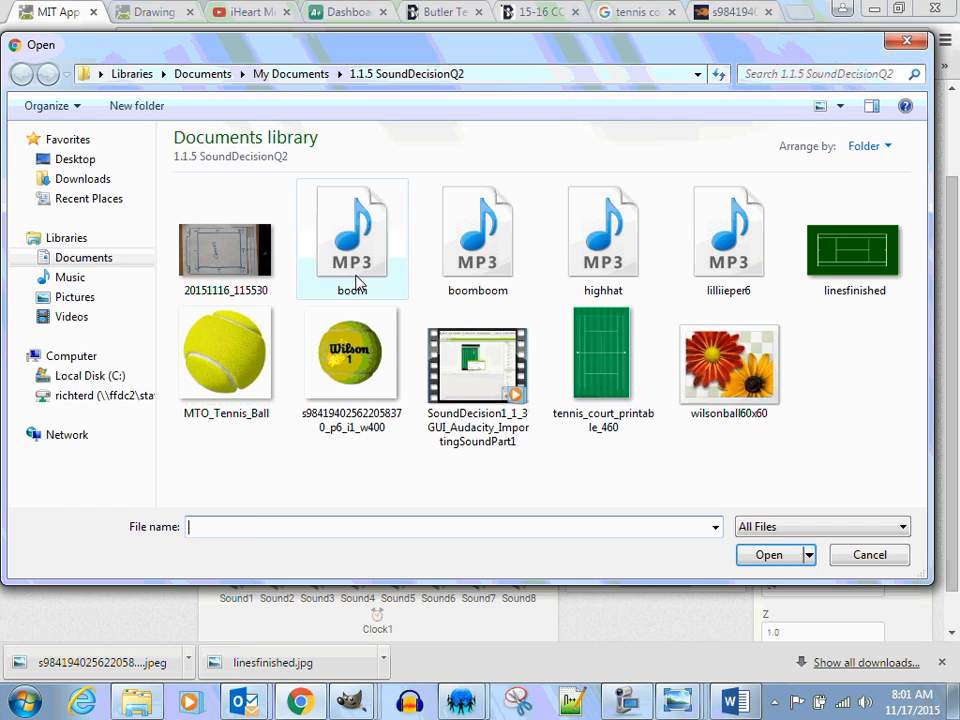
pyautogui.click(728, 365)
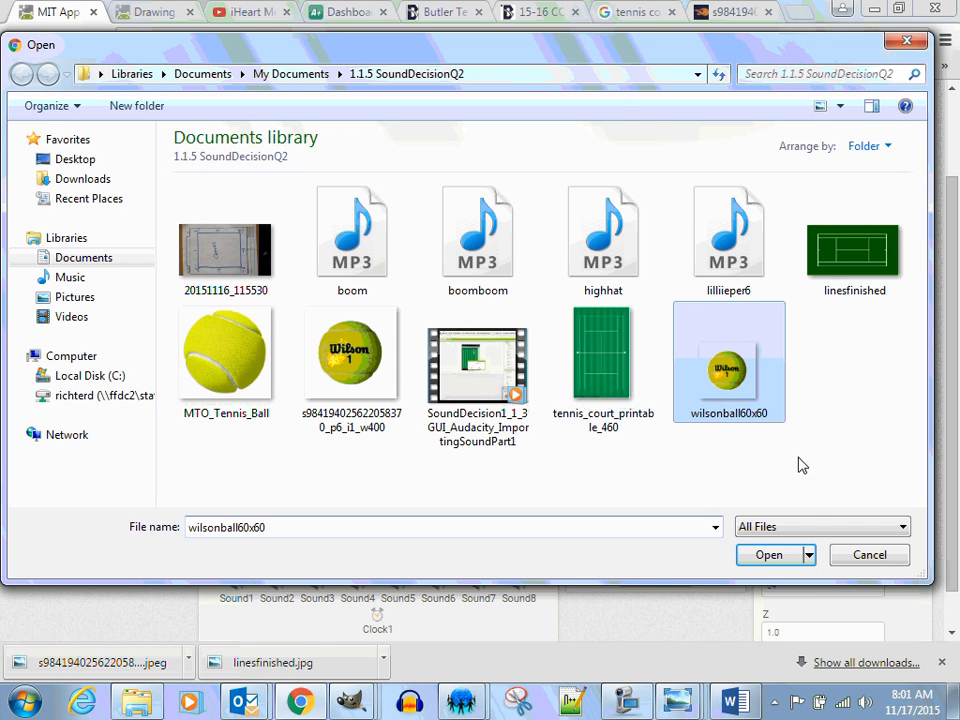
pyautogui.click(770, 555)
pyautogui.click(451, 306)
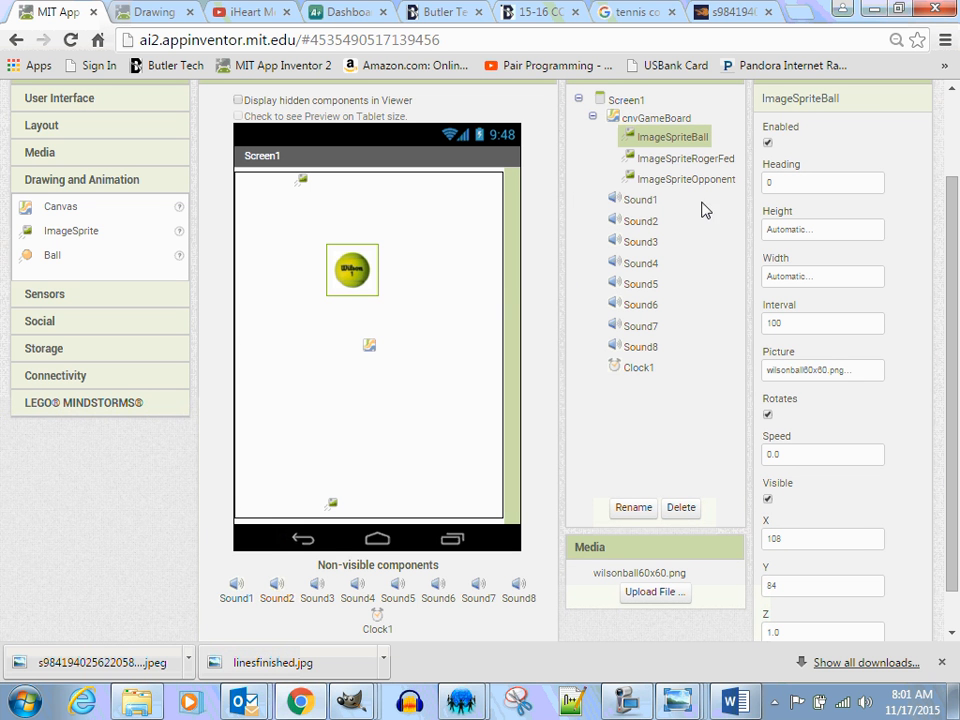
# Upload tennis_court_printable_460 from the 1.1.5 SoundDecisionQ2 folder as the background image of cnvGameBoard
pyautogui.click(656, 118)
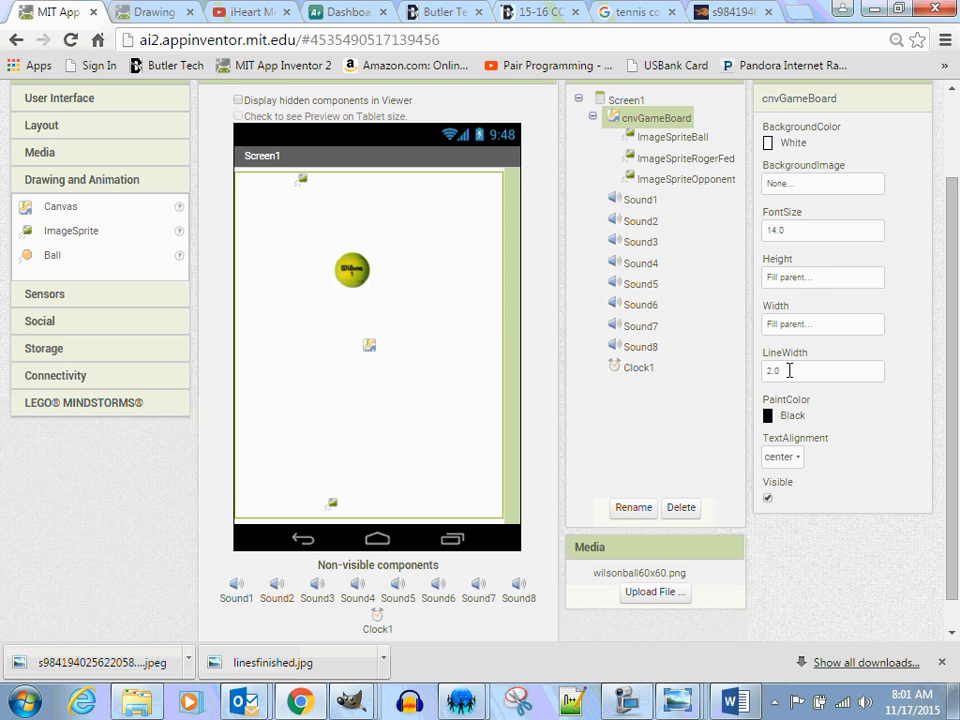
pyautogui.click(815, 188)
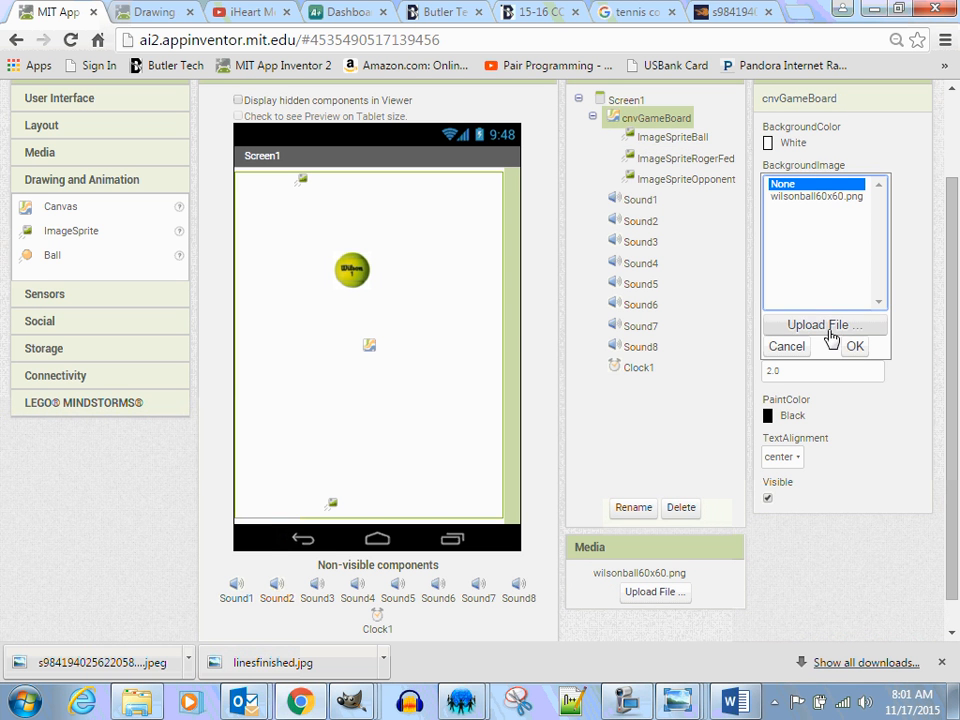
pyautogui.click(828, 326)
pyautogui.click(338, 265)
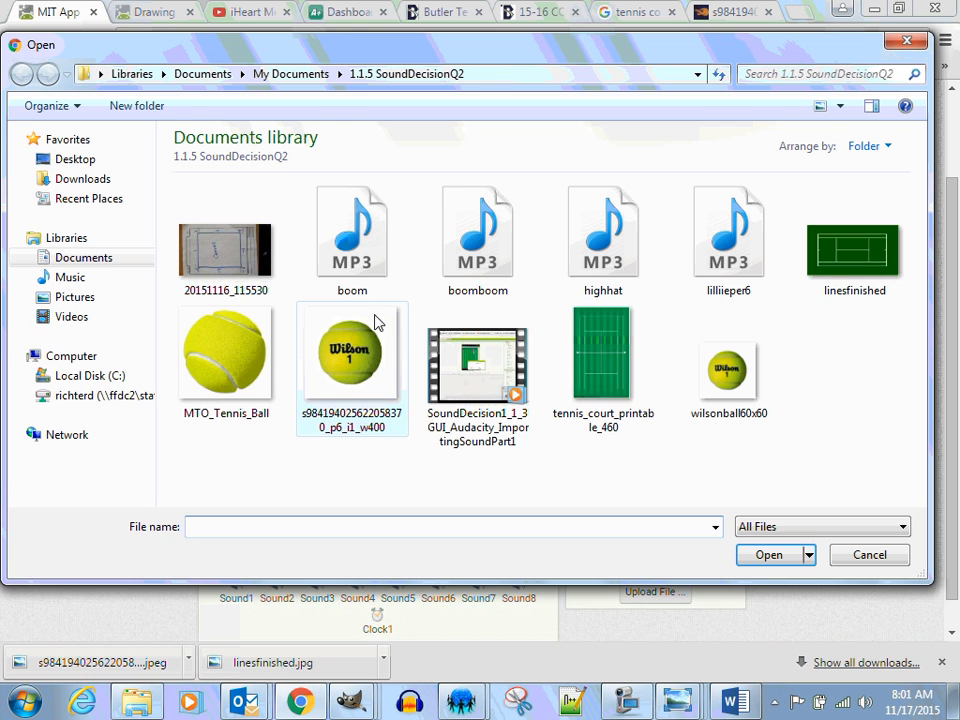
pyautogui.click(598, 370)
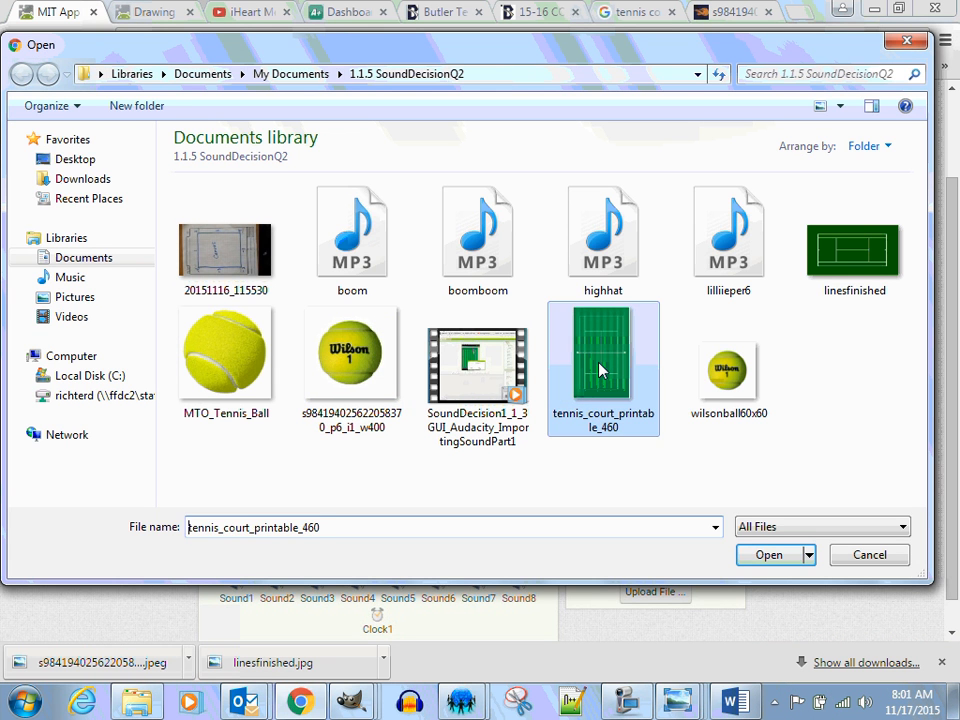
pyautogui.click(765, 555)
pyautogui.click(448, 309)
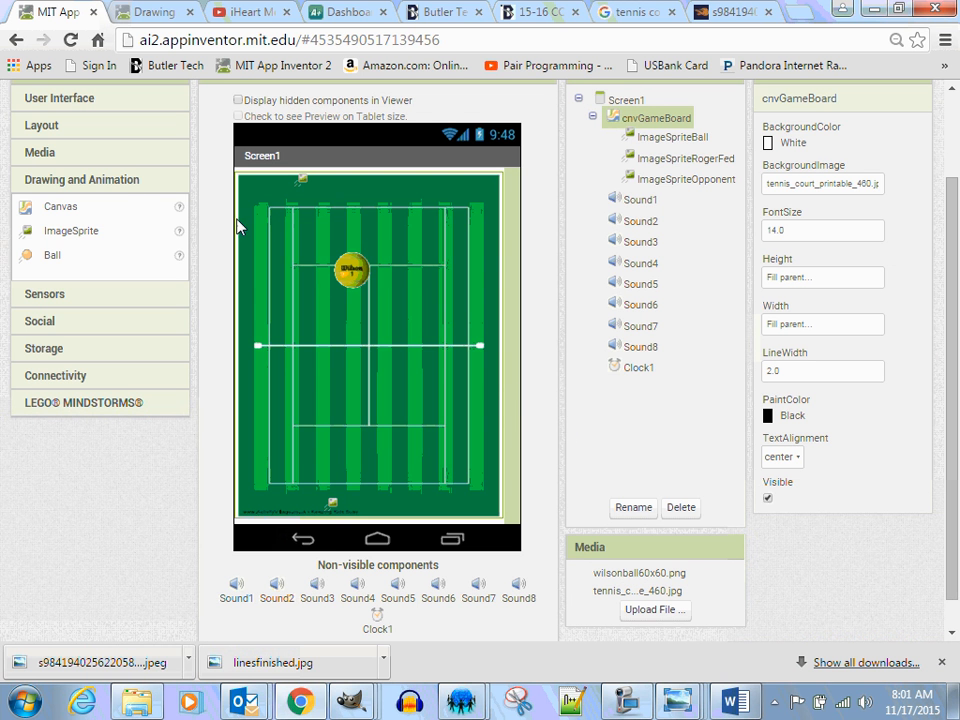
# Set both the height and the width of ImageSpriteBall to 30 pixels
pyautogui.click(357, 279)
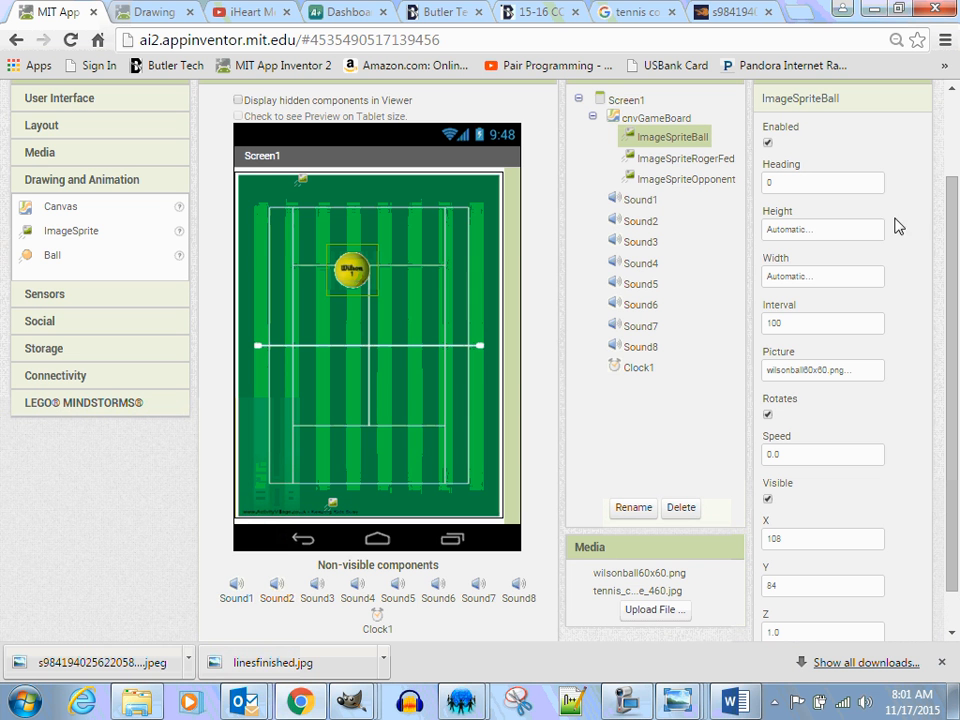
pyautogui.click(818, 233)
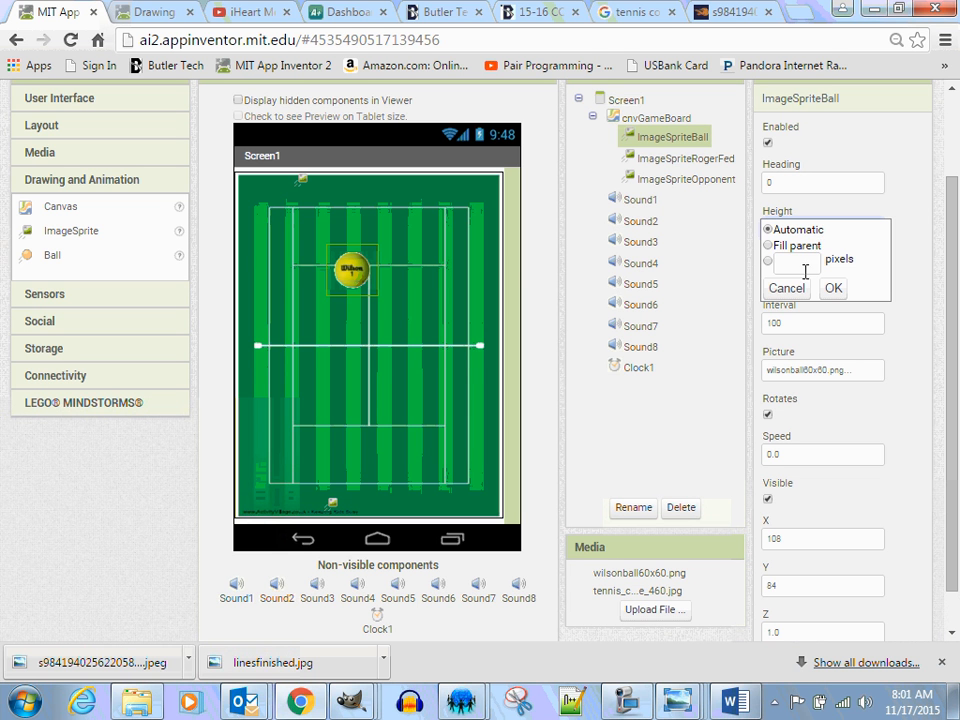
pyautogui.click(790, 264)
pyautogui.write('3')
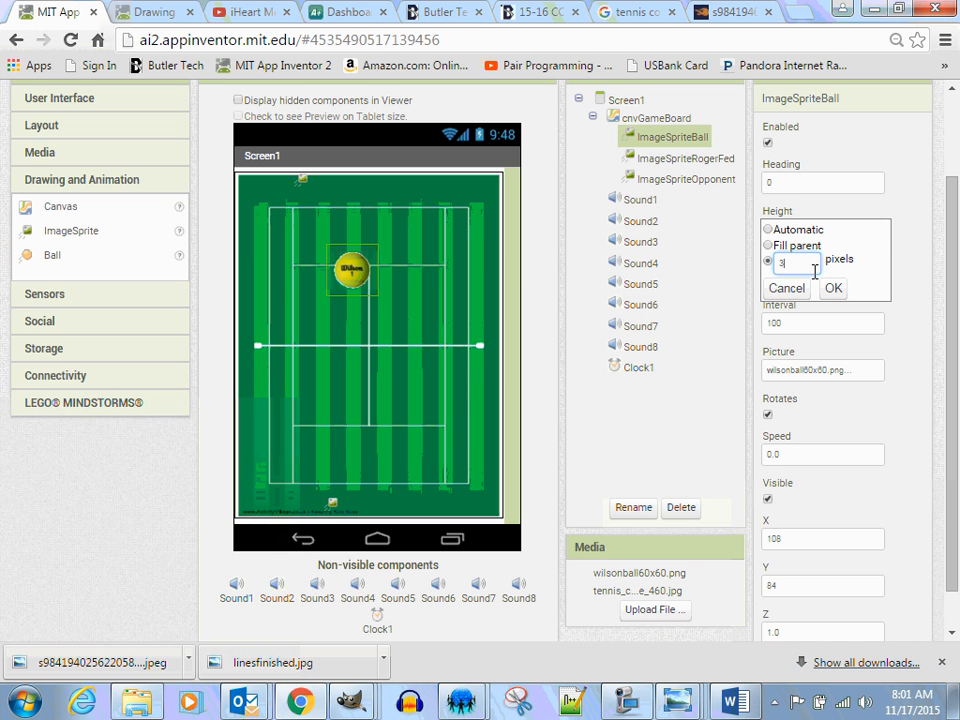
pyautogui.write('0')
pyautogui.click(836, 289)
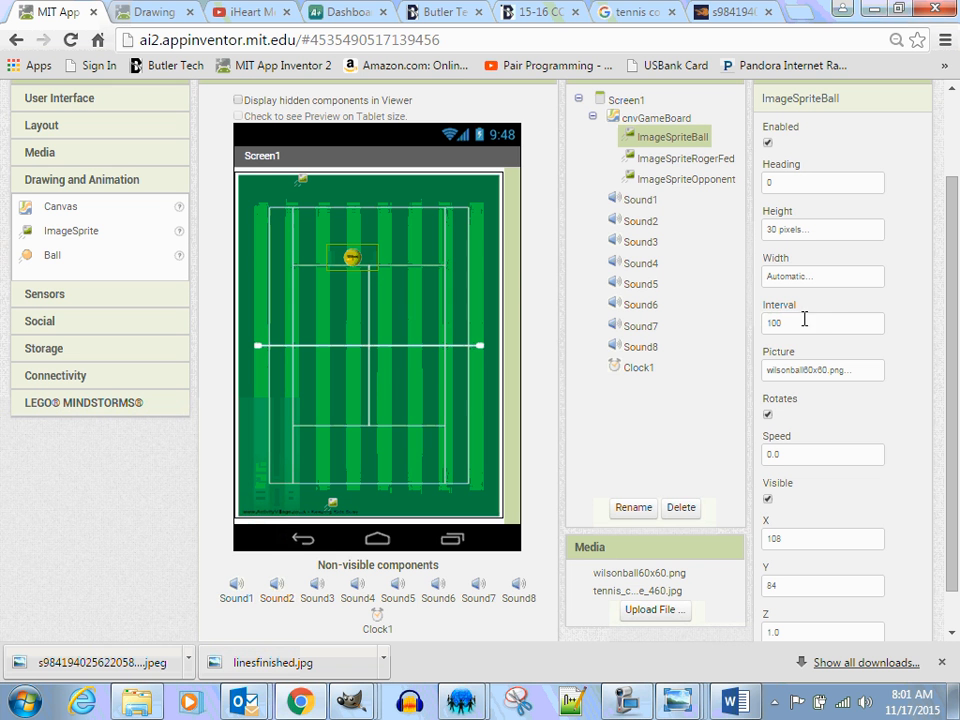
pyautogui.click(803, 280)
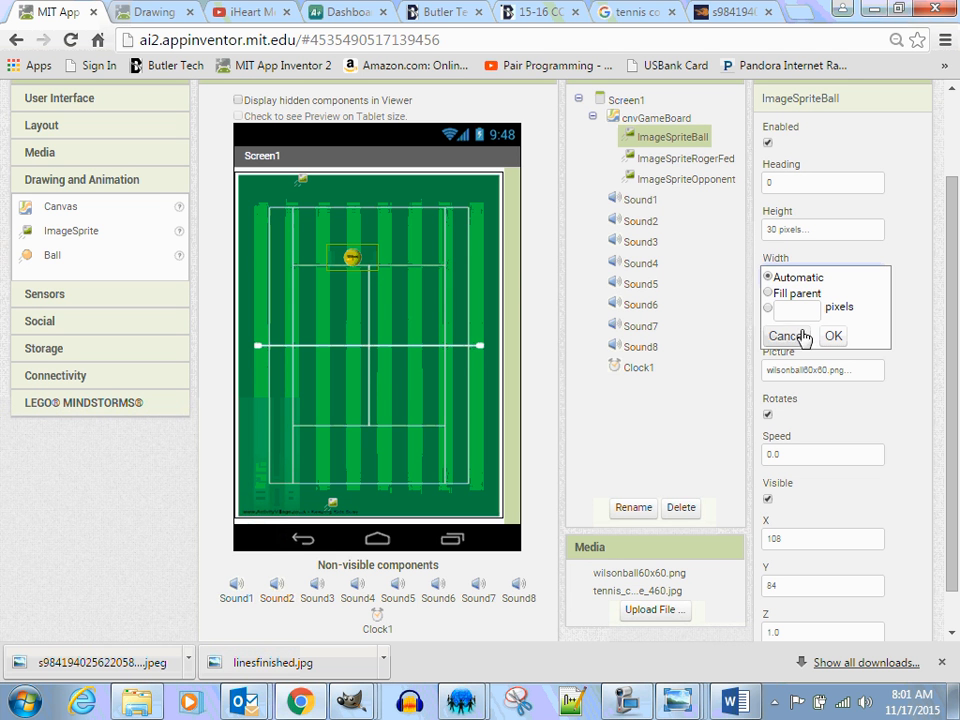
pyautogui.click(798, 308)
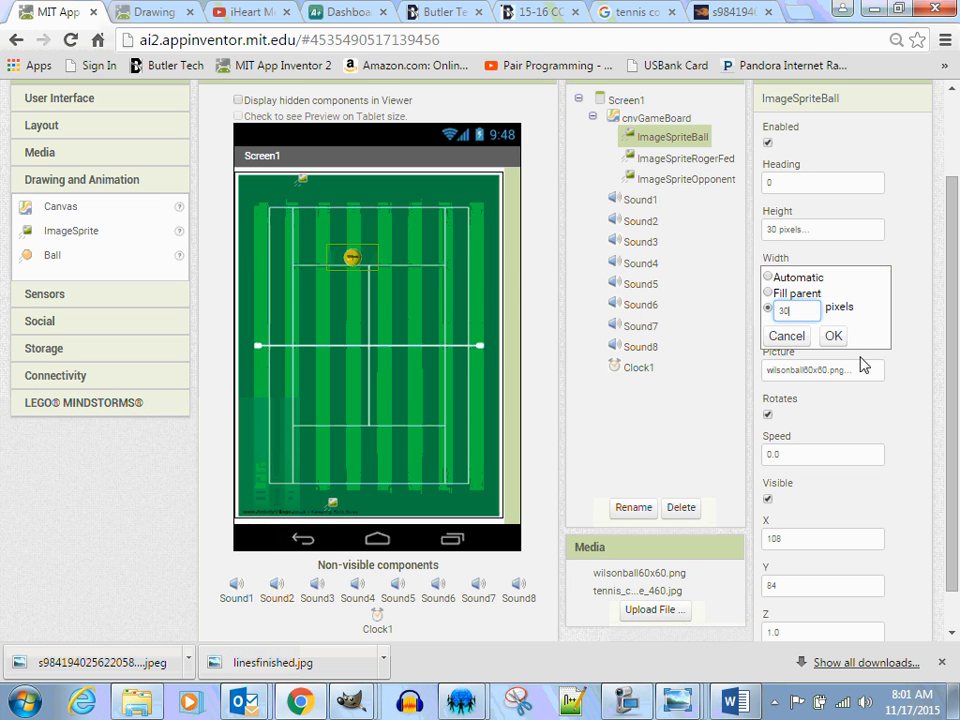
pyautogui.write('30')
pyautogui.click(832, 336)
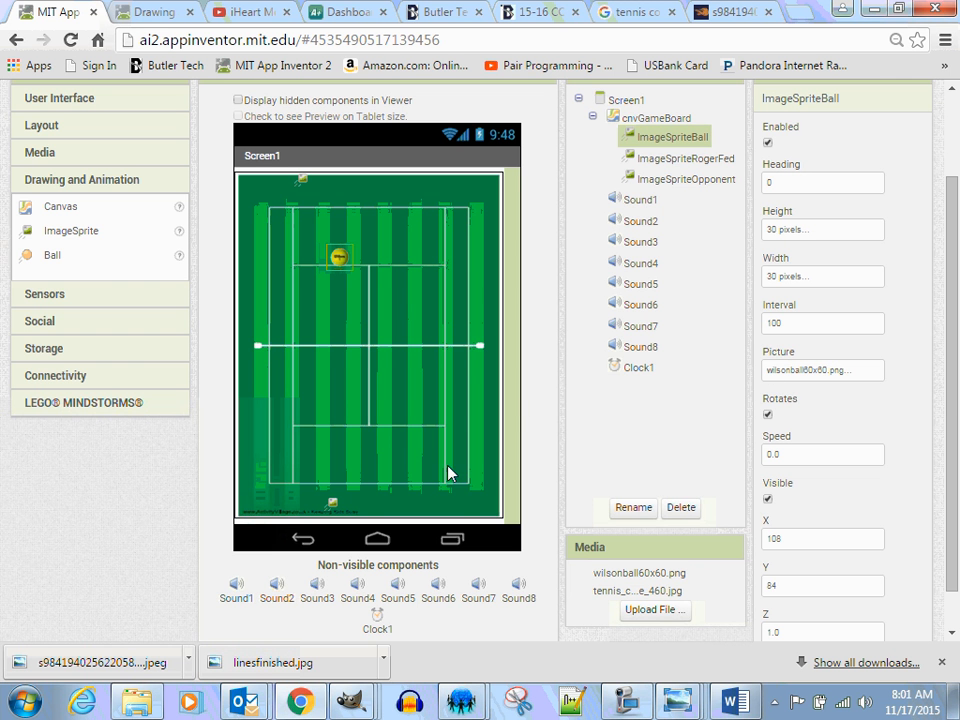
# Set the screen orientation of Screen1 to Landscape
pyautogui.moveTo(951, 396); pyautogui.dragTo(957, 369)
pyautogui.scroll(-1, 904, 523)
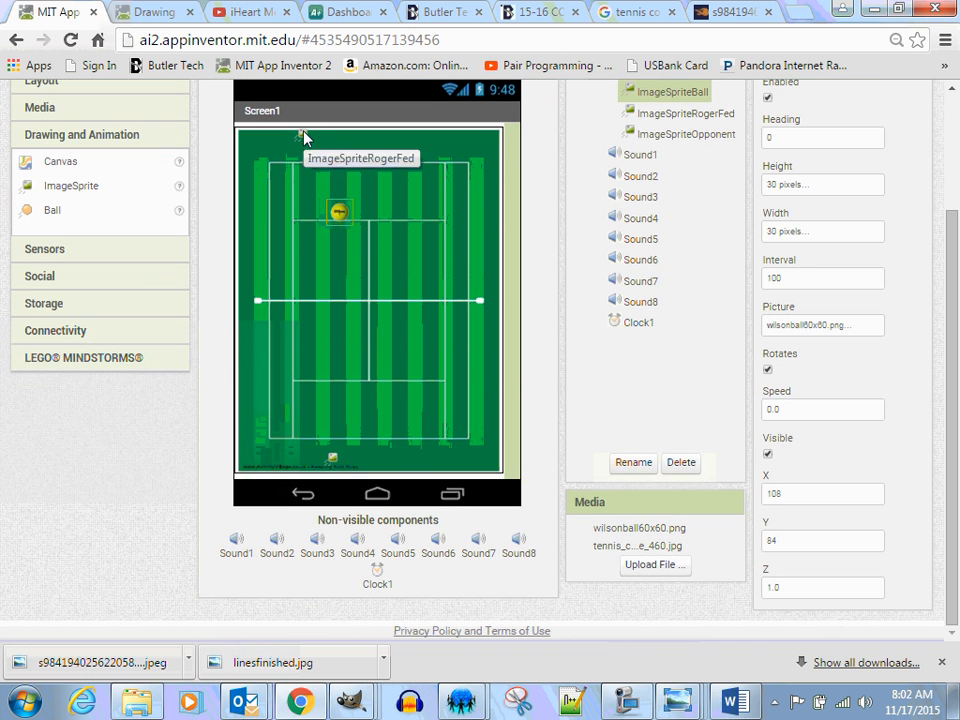
pyautogui.moveTo(957, 345); pyautogui.dragTo(958, 263)
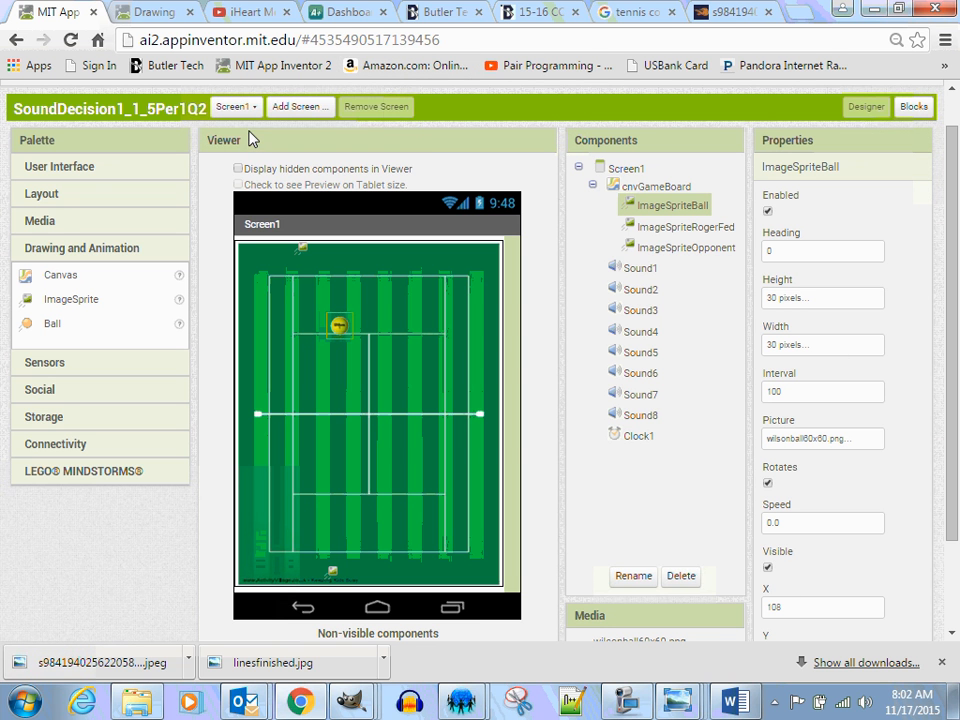
pyautogui.click(618, 170)
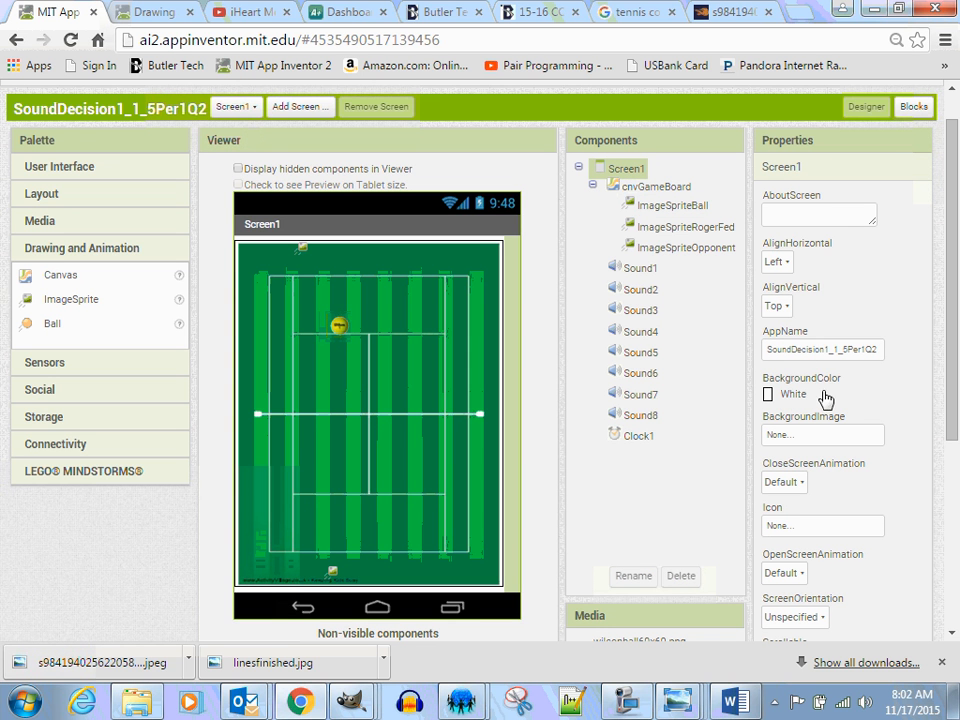
pyautogui.click(797, 485)
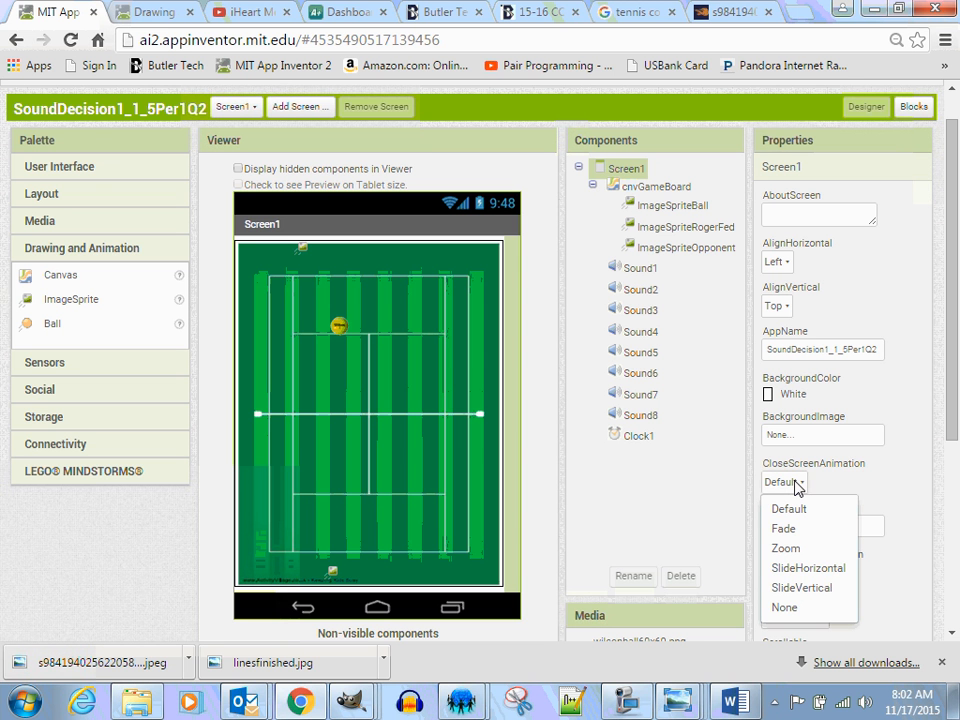
pyautogui.click(797, 485)
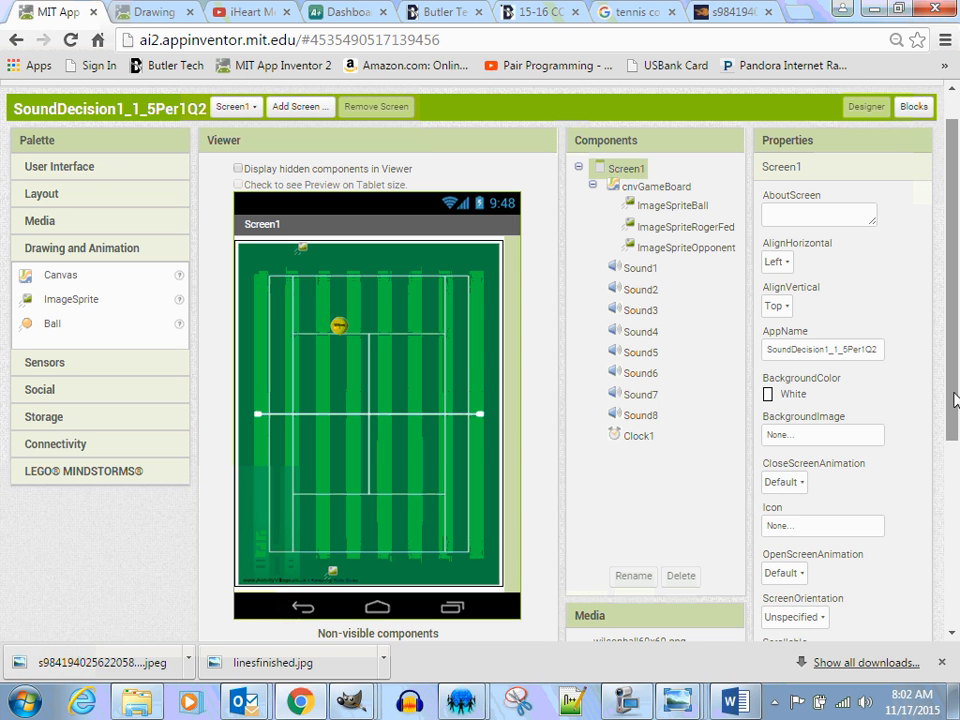
pyautogui.moveTo(953, 380); pyautogui.dragTo(953, 490)
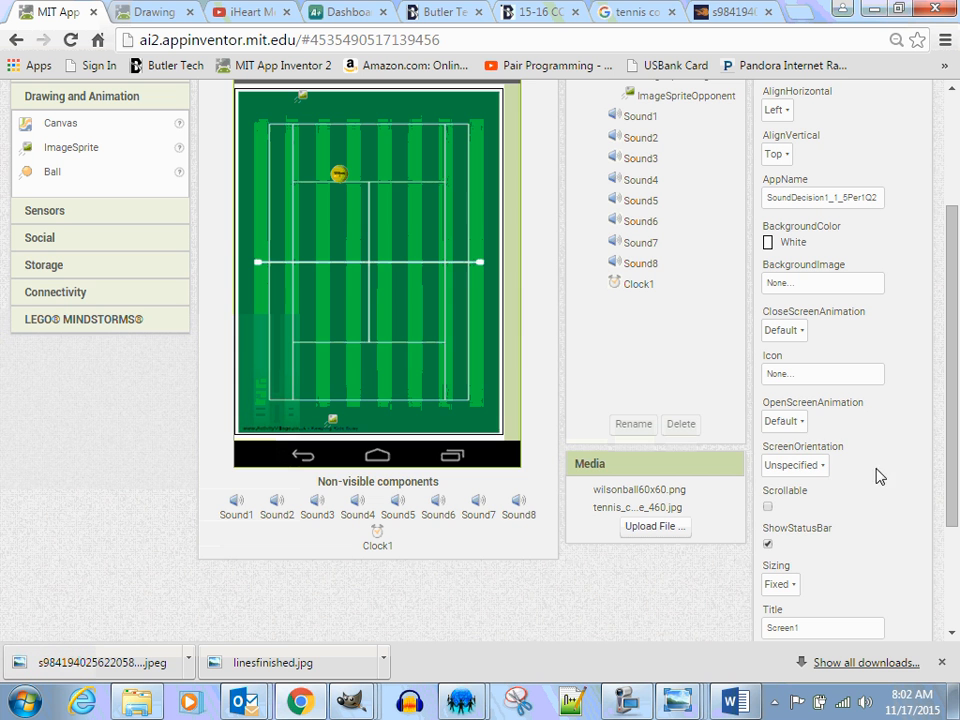
pyautogui.click(781, 422)
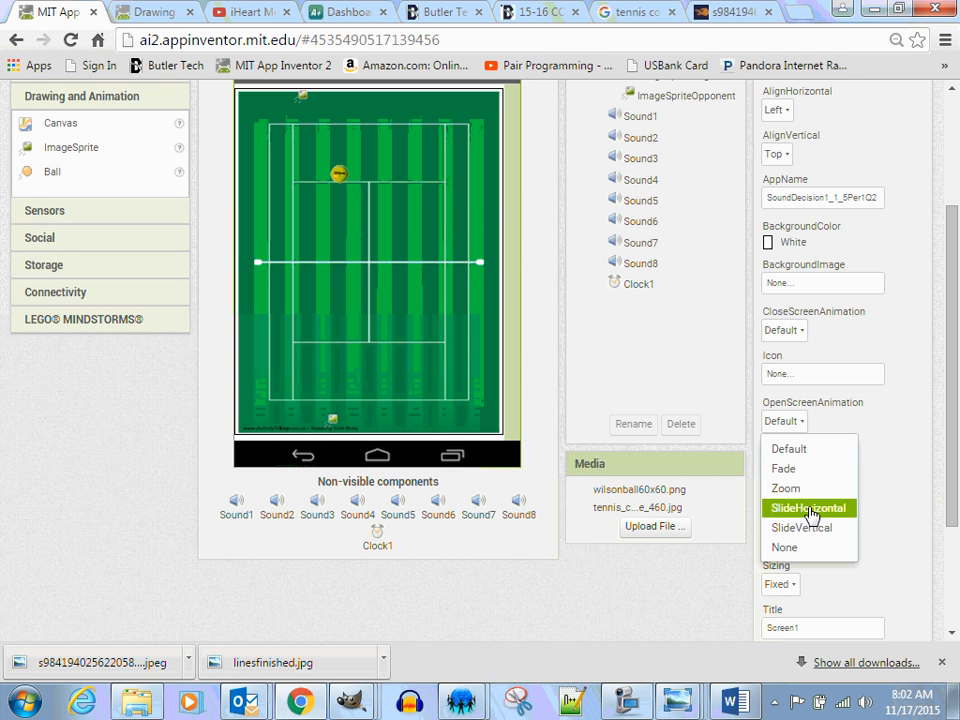
pyautogui.click(881, 473)
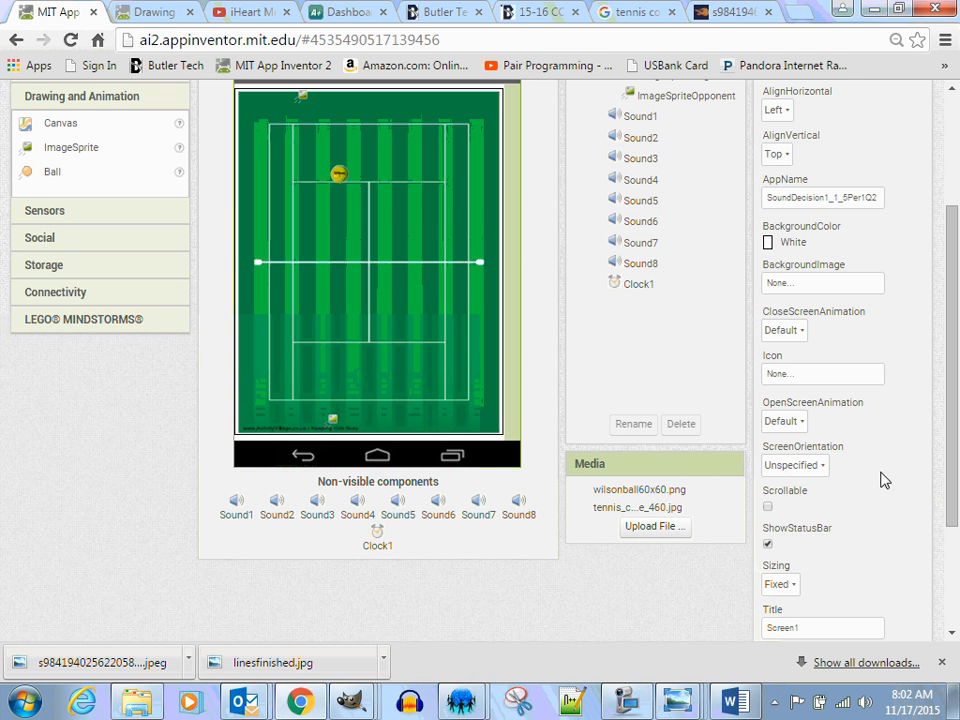
pyautogui.click(812, 471)
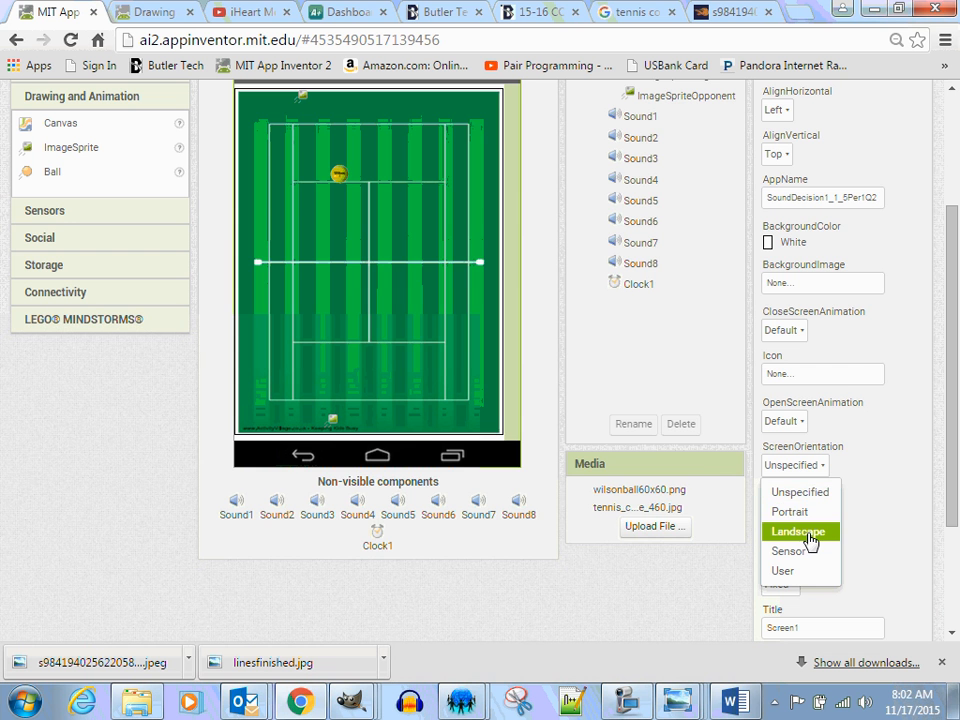
pyautogui.click(810, 532)
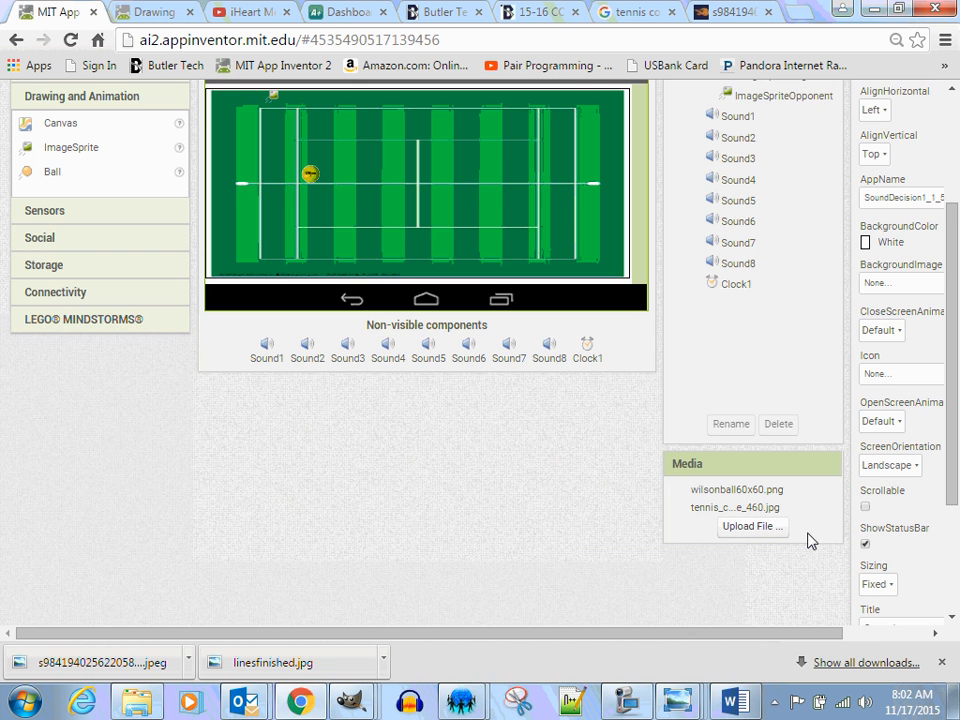
# Move ImageSpriteRogerFed to the left edge of the court at about mid-height, and select ImageSpriteOpponent
pyautogui.moveTo(957, 357); pyautogui.dragTo(957, 258)
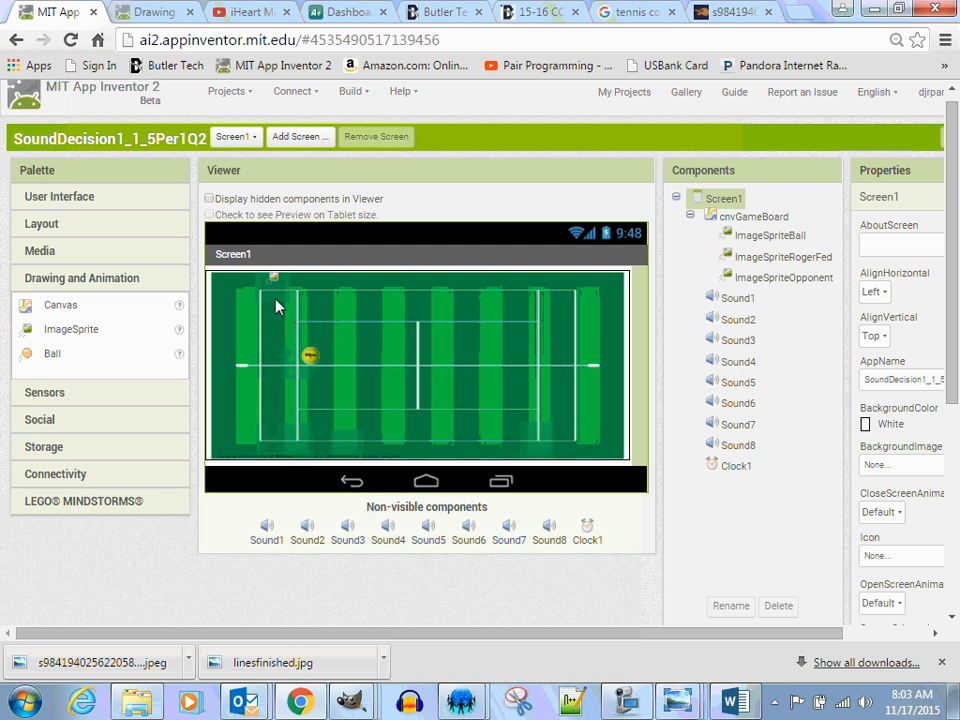
pyautogui.moveTo(273, 277); pyautogui.dragTo(268, 292)
pyautogui.moveTo(225, 338); pyautogui.dragTo(216, 356)
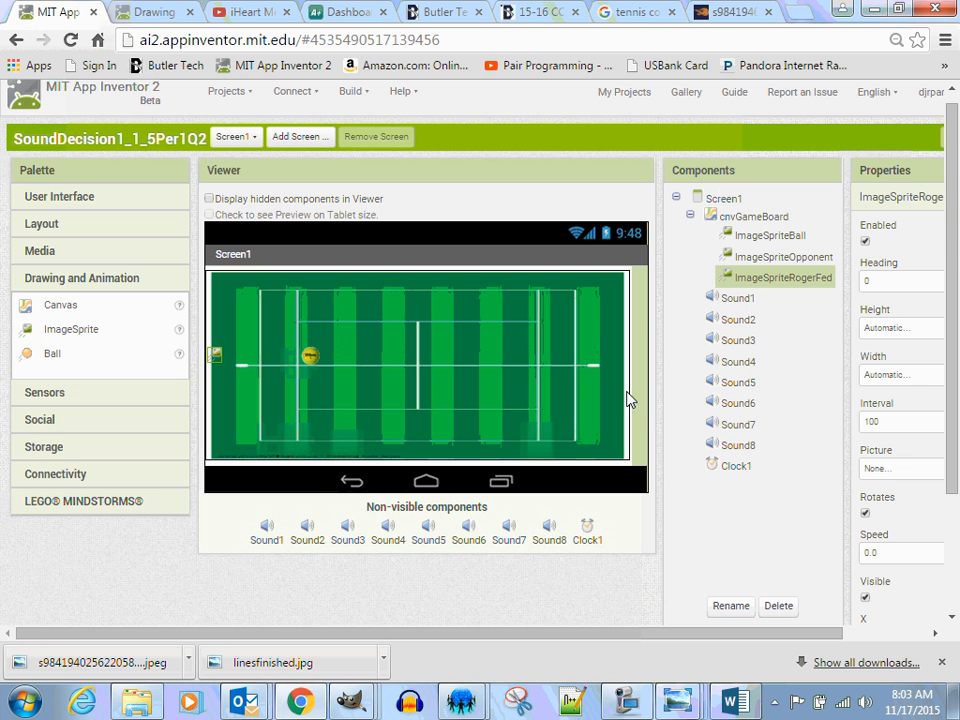
pyautogui.click(784, 258)
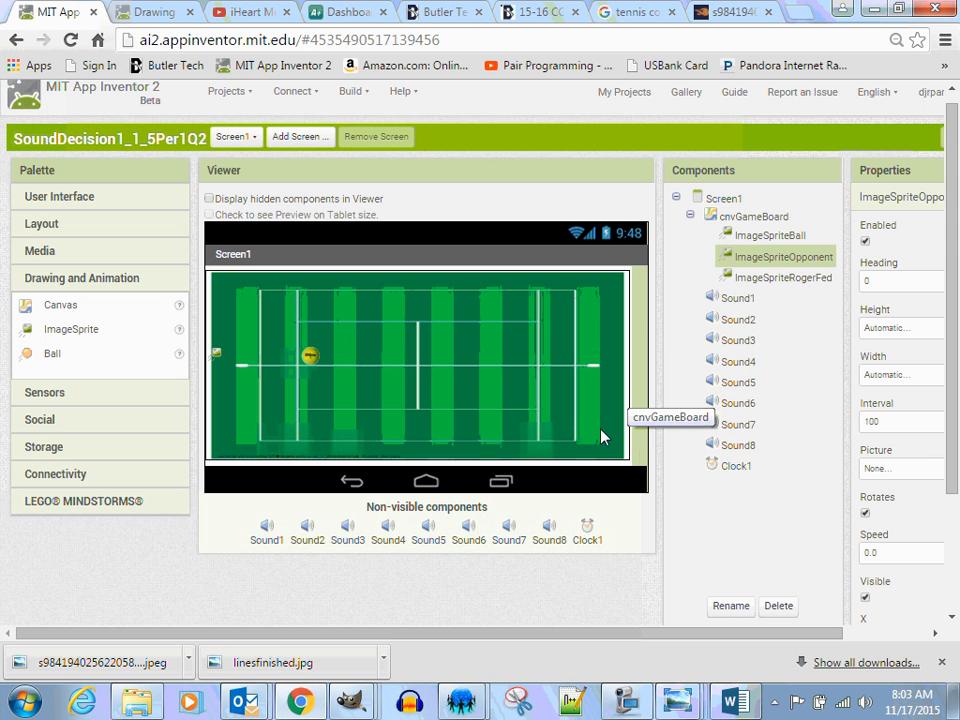
pyautogui.moveTo(628, 710)
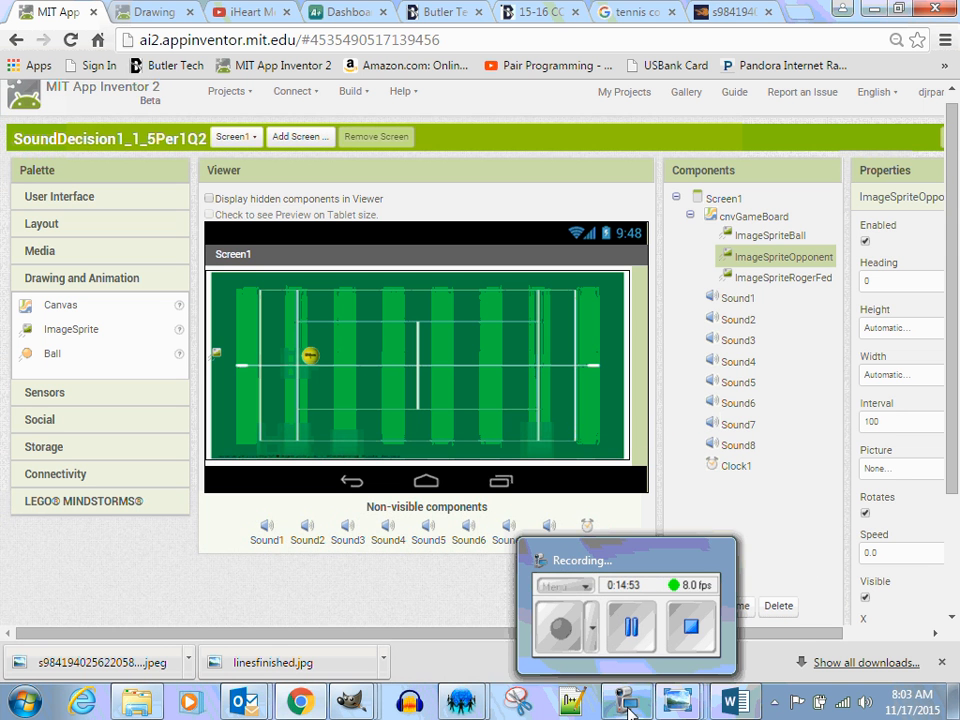
pyautogui.click(628, 710)
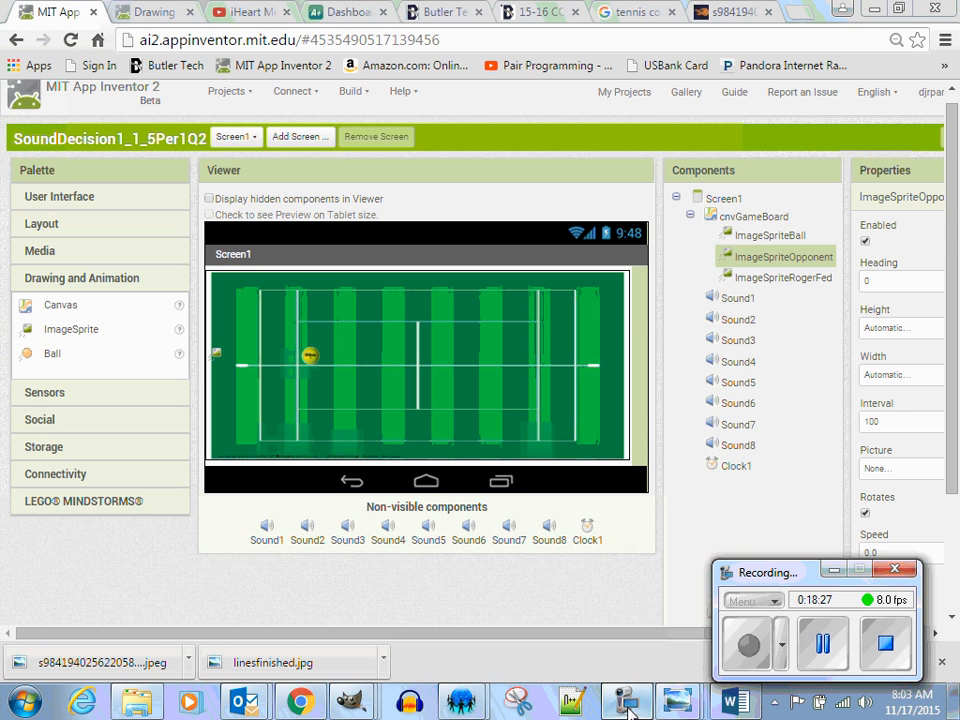